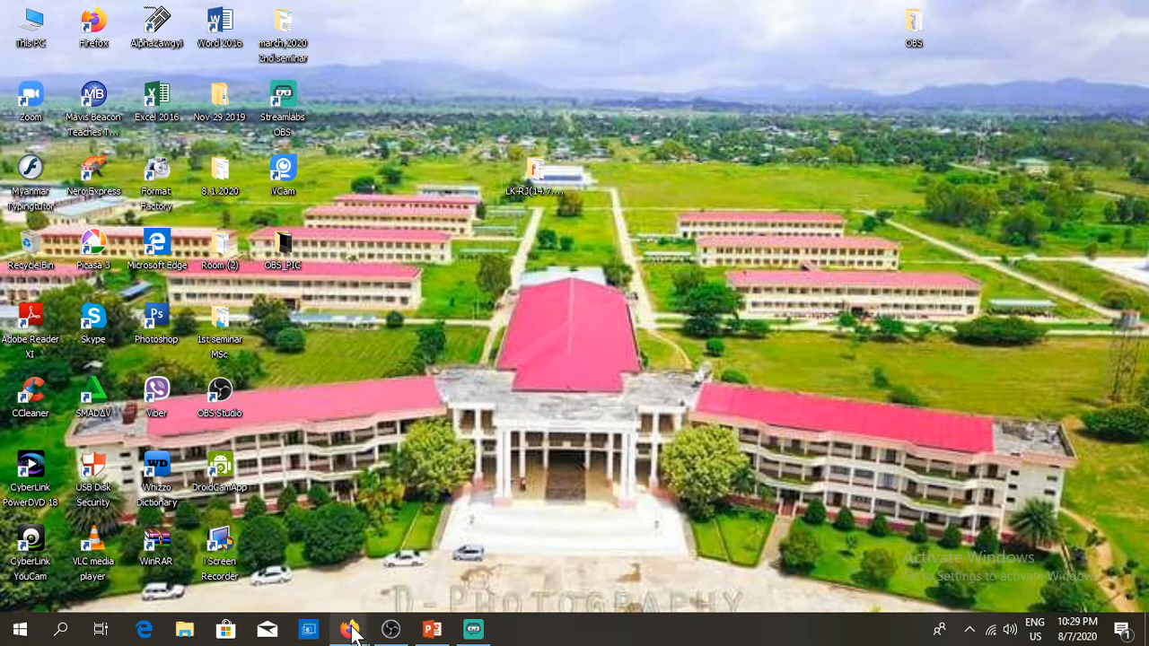
Step: Open the OBS Project homepage (version 25.0.8) from Firefox's 'obs studio' search results, then minimize Firefox
{"action": "mouse_move", "coordinate": [351, 633]}
{"action": "left_click", "coordinate": [305, 565]}
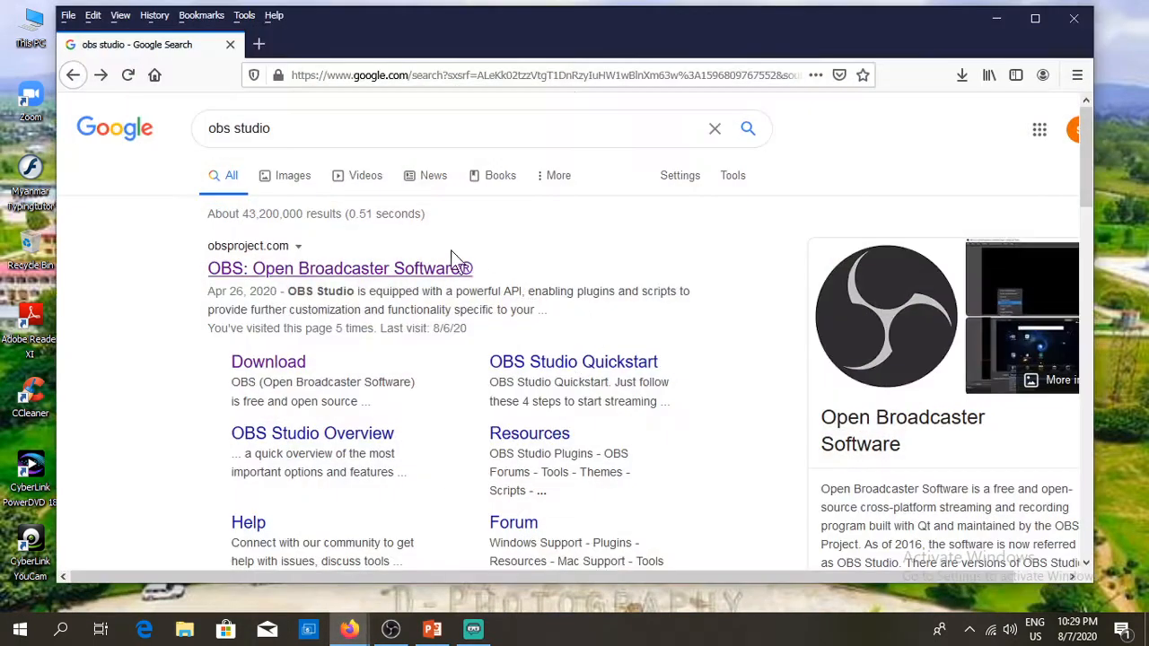
{"action": "left_click", "coordinate": [312, 126]}
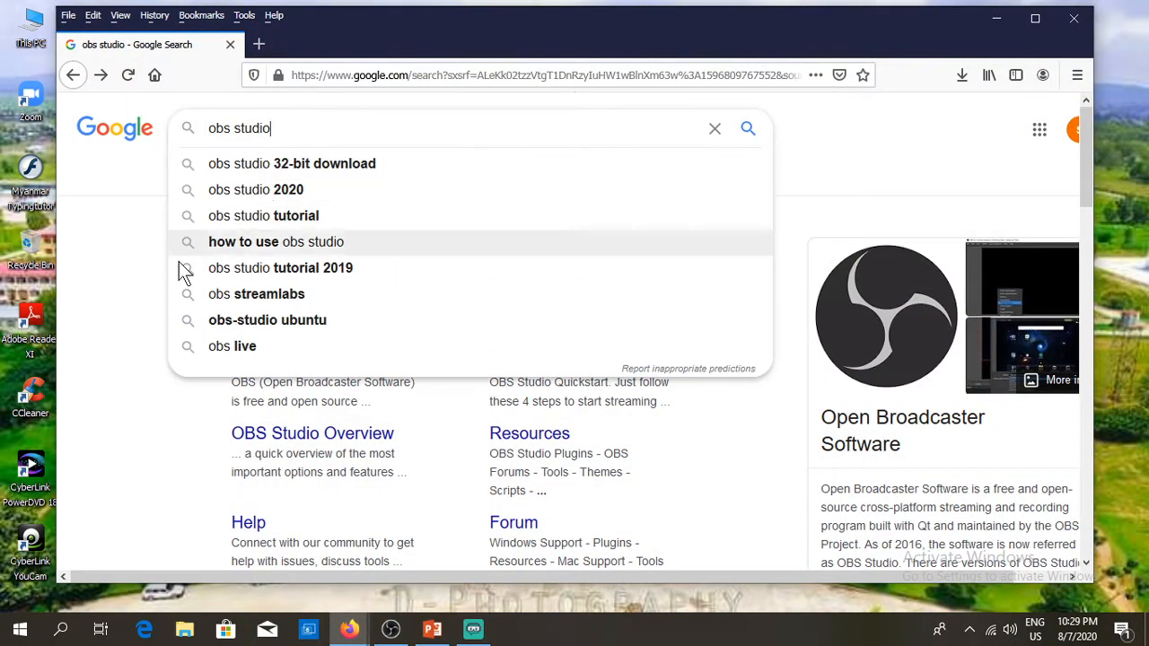
{"action": "left_click", "coordinate": [121, 280]}
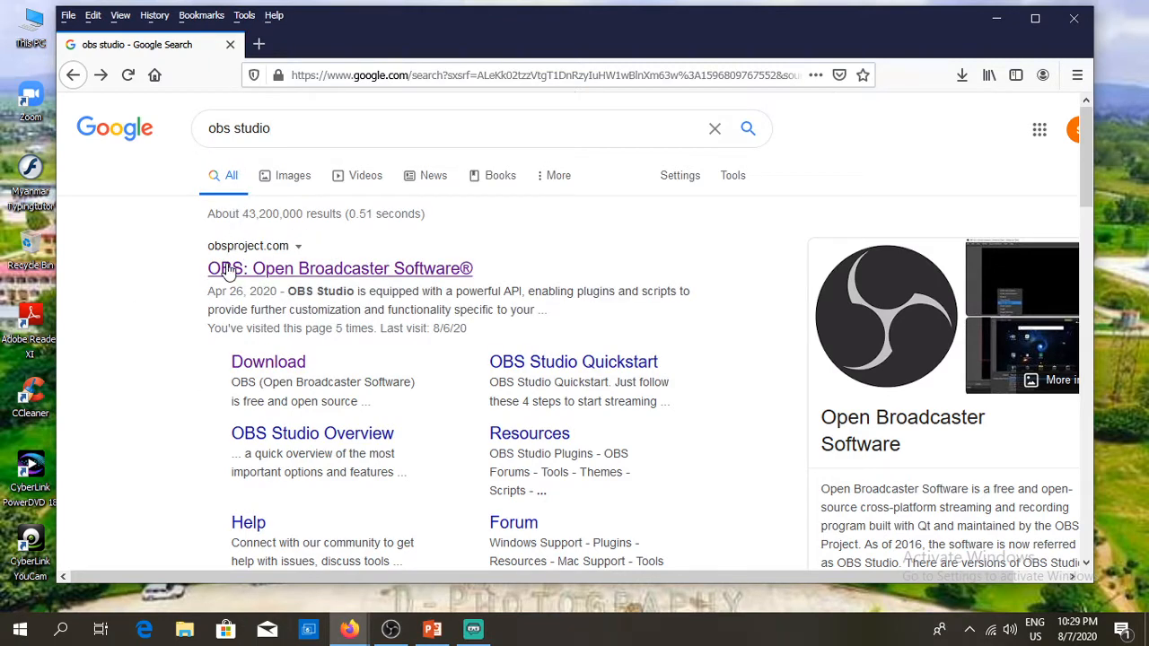
{"action": "left_click", "coordinate": [282, 278]}
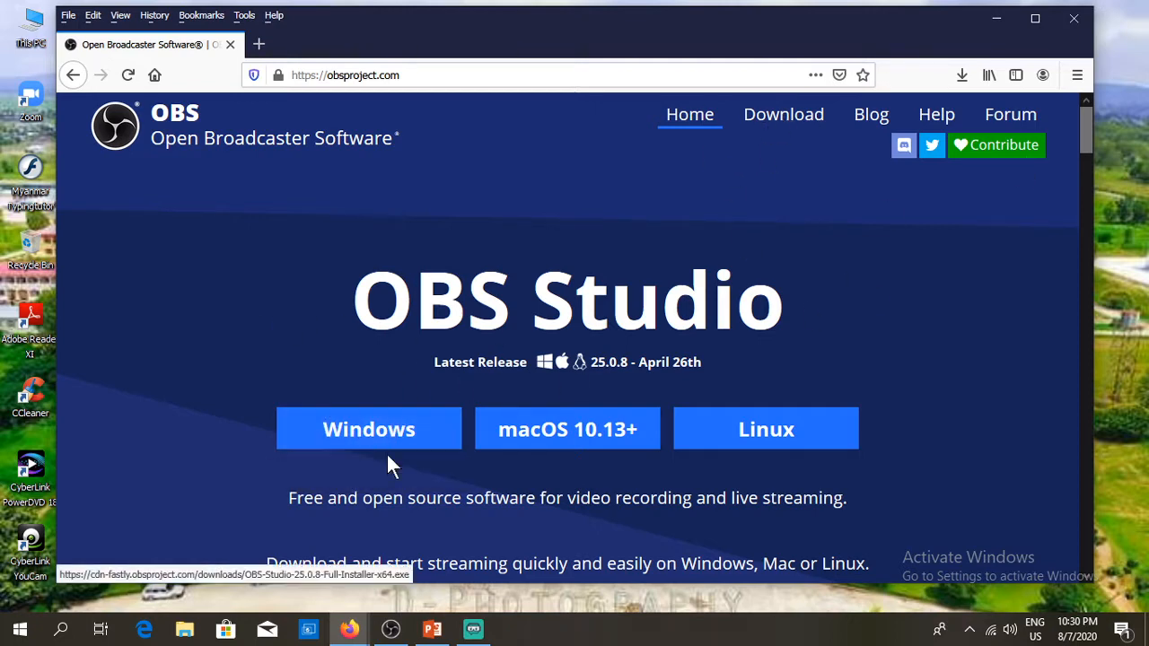
{"action": "left_click", "coordinate": [997, 19]}
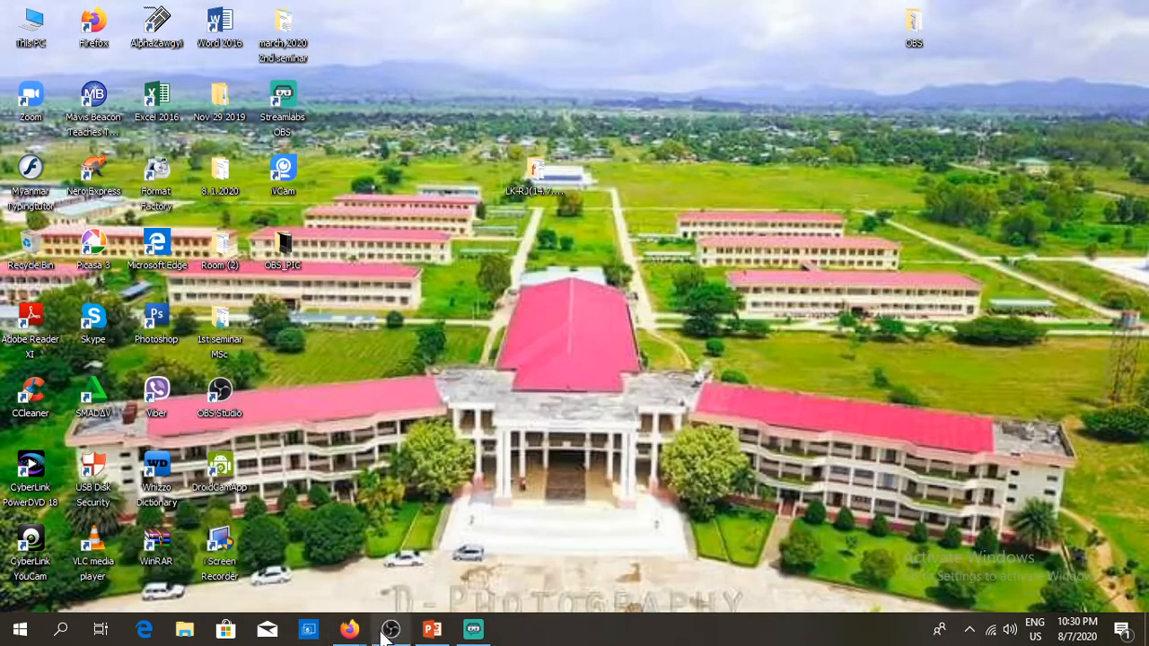
Step: Restore the OBS Studio 25.0.8 window from the taskbar to show the PPT+Webcam scene
{"action": "mouse_move", "coordinate": [390, 630]}
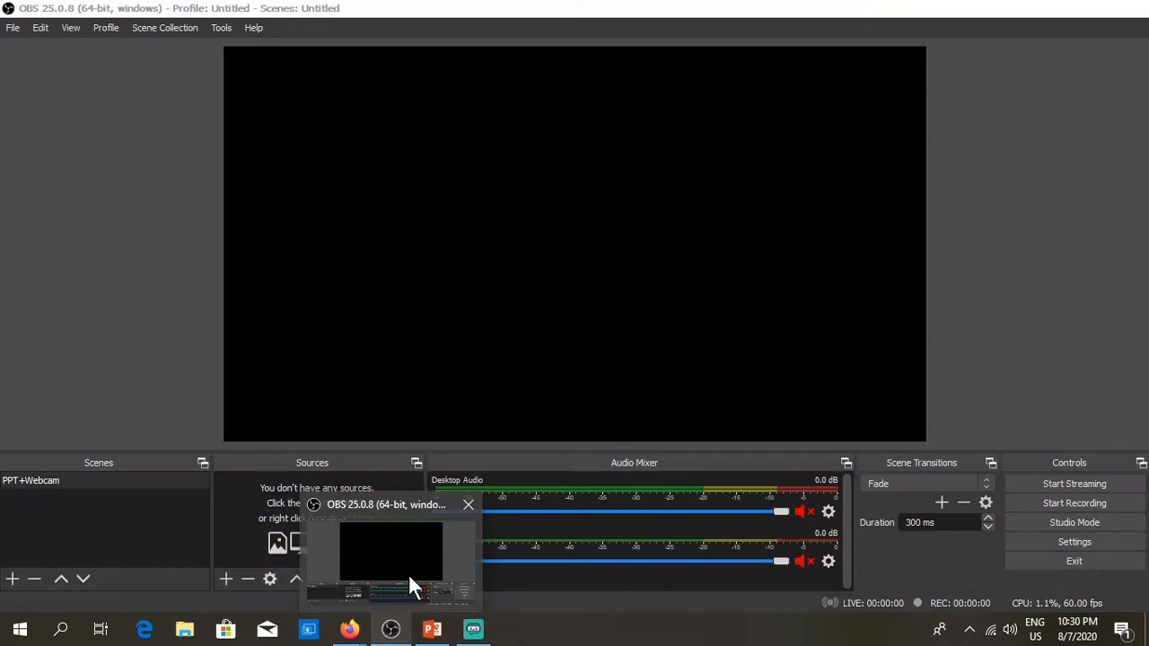
{"action": "left_click", "coordinate": [409, 576]}
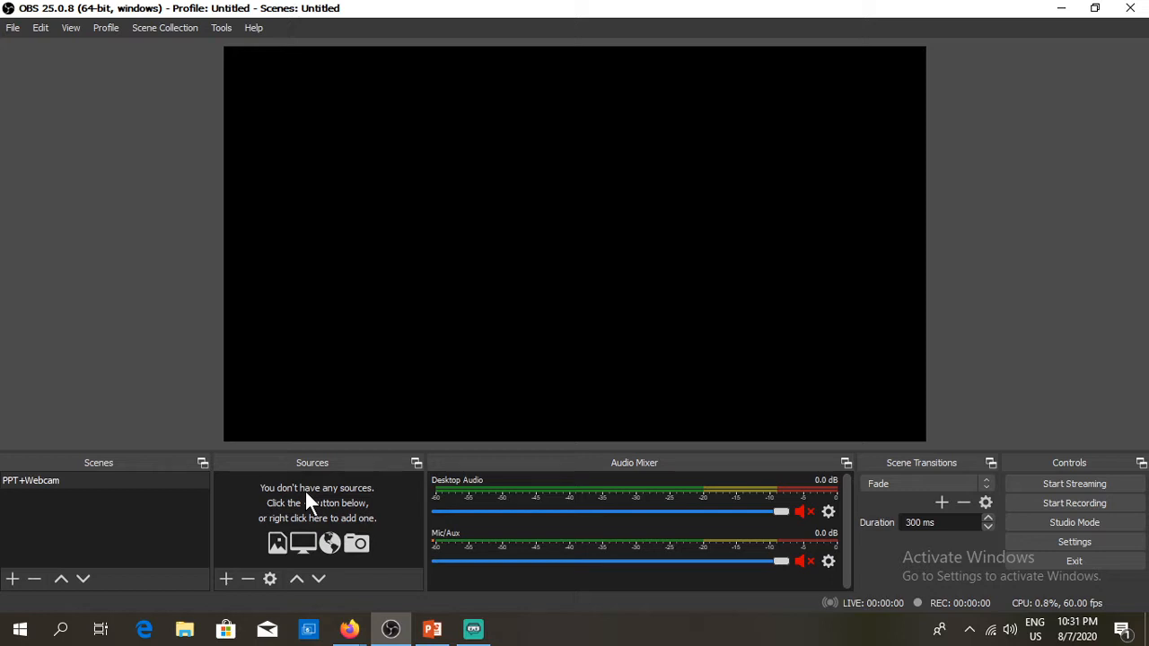
Step: Toggle Studio Mode on and back off, then bring up the add-source list under Sources
{"action": "left_click", "coordinate": [1071, 528]}
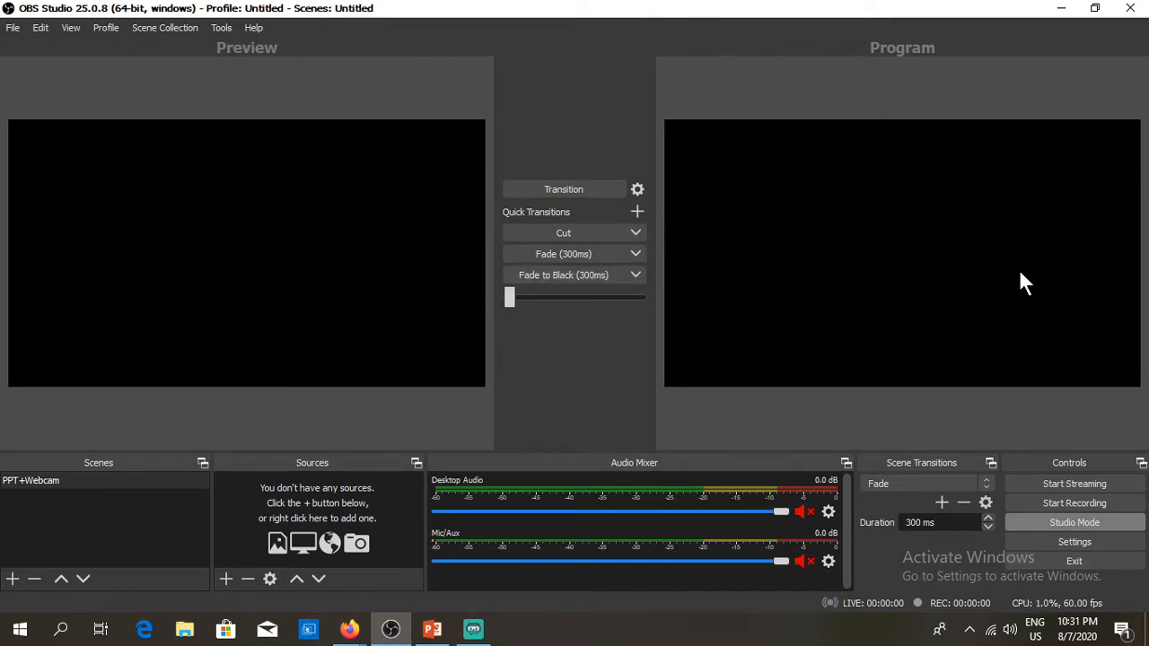
{"action": "left_click", "coordinate": [1079, 521]}
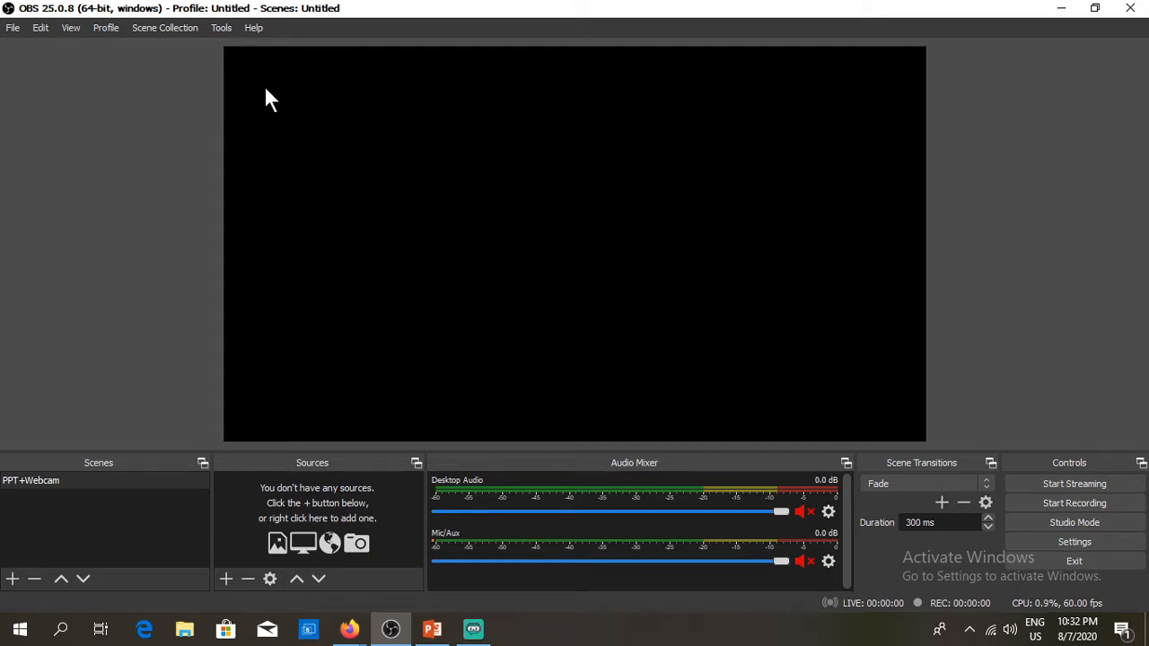
{"action": "left_click", "coordinate": [226, 579]}
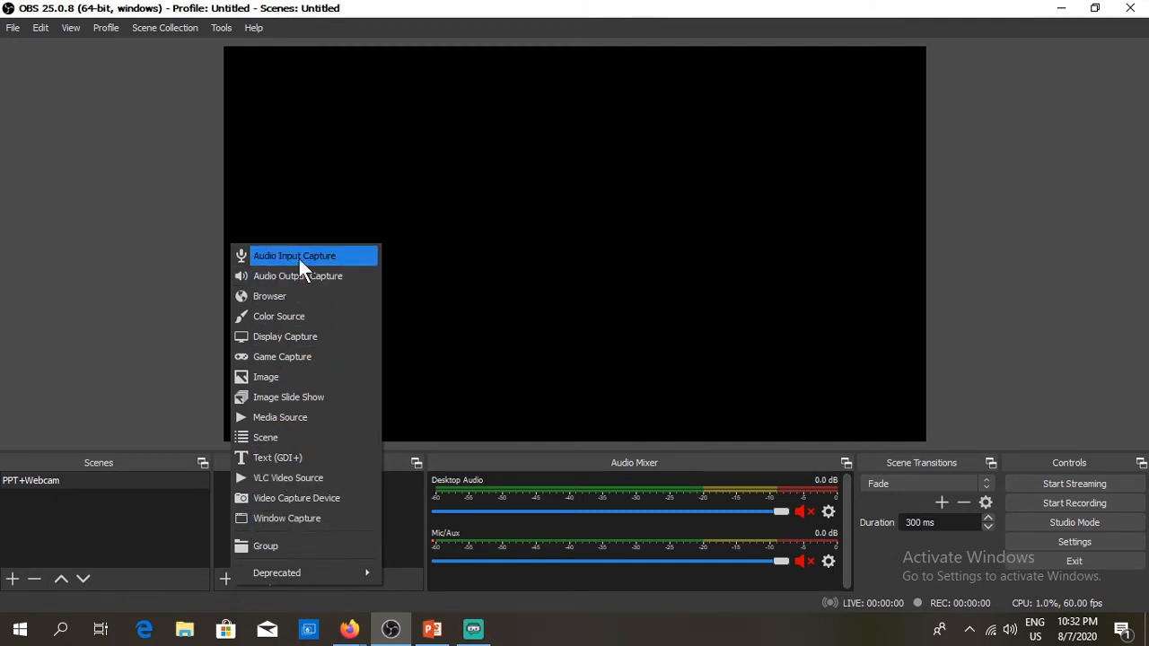
Step: Create a Window Capture source named 'Powerpoint'
{"action": "left_click", "coordinate": [284, 520]}
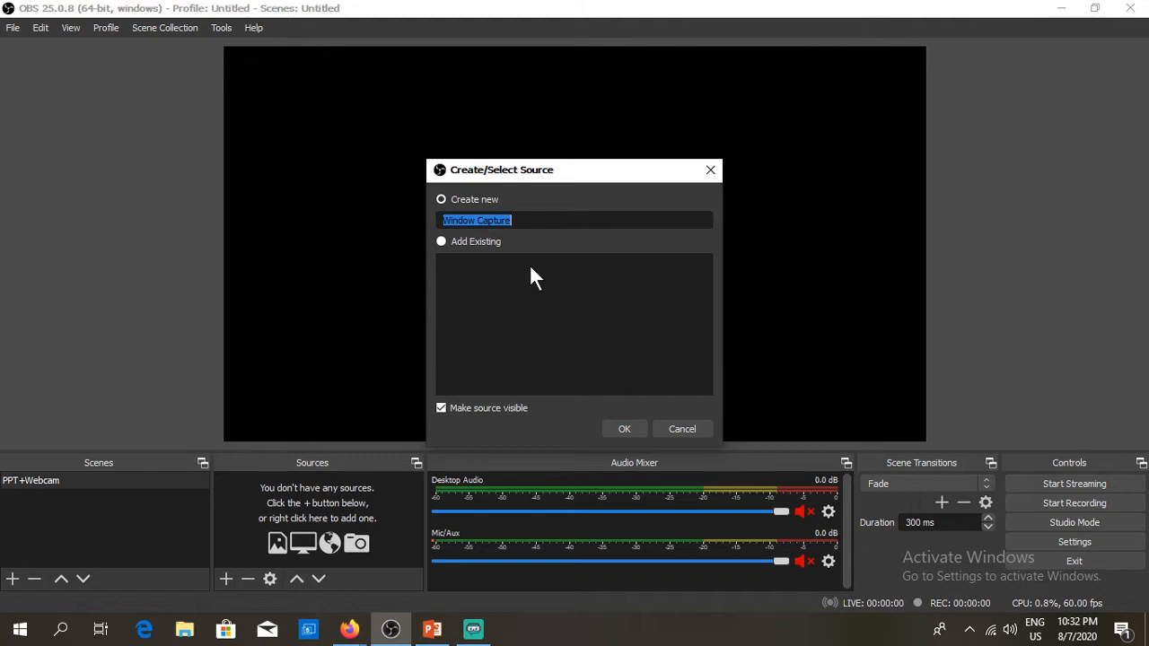
{"action": "type", "text": "Powerp"}
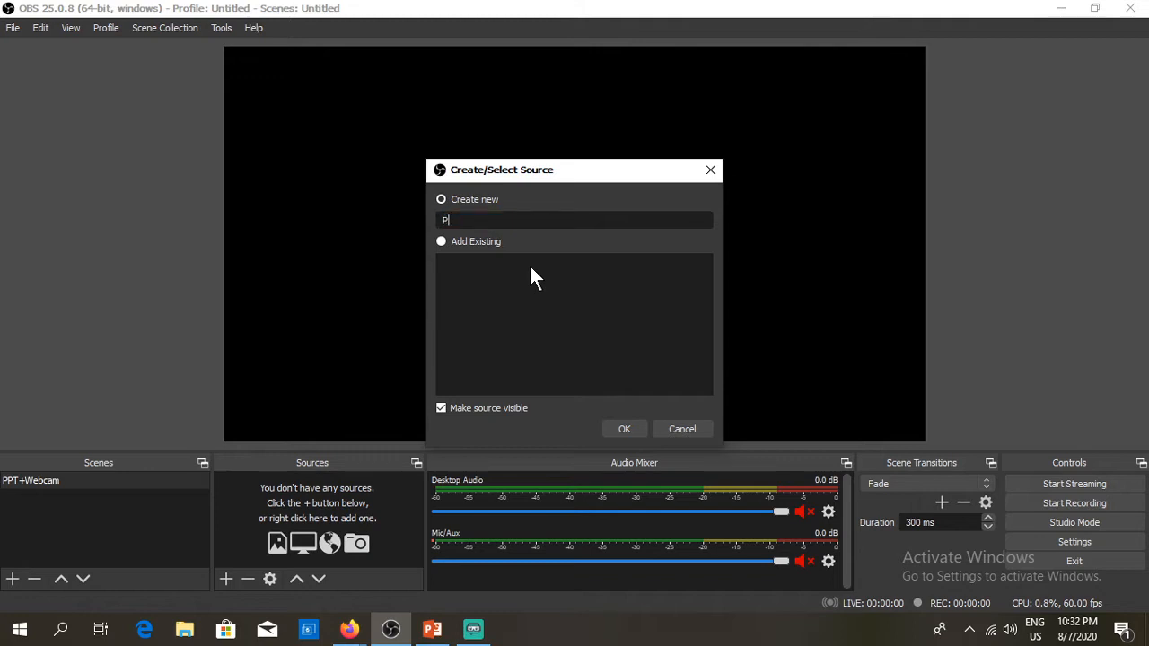
{"action": "type", "text": "oint"}
{"action": "left_click", "coordinate": [624, 429]}
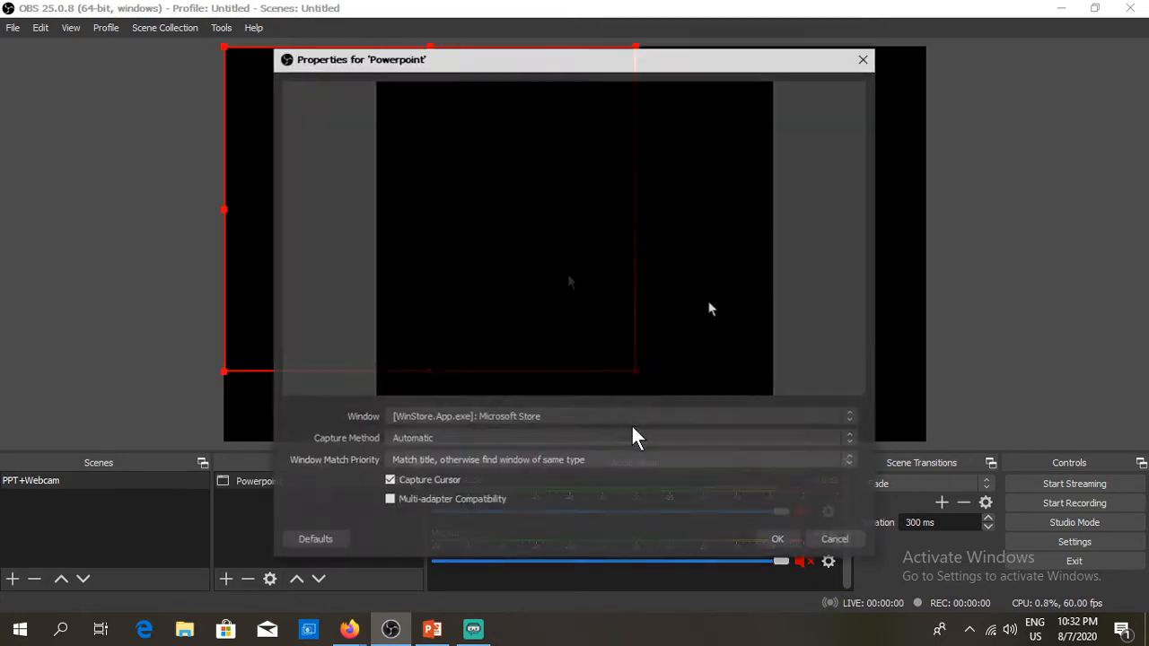
Step: Start the PowerPoint full-screen slide show and switch back to OBS
{"action": "left_click", "coordinate": [434, 629]}
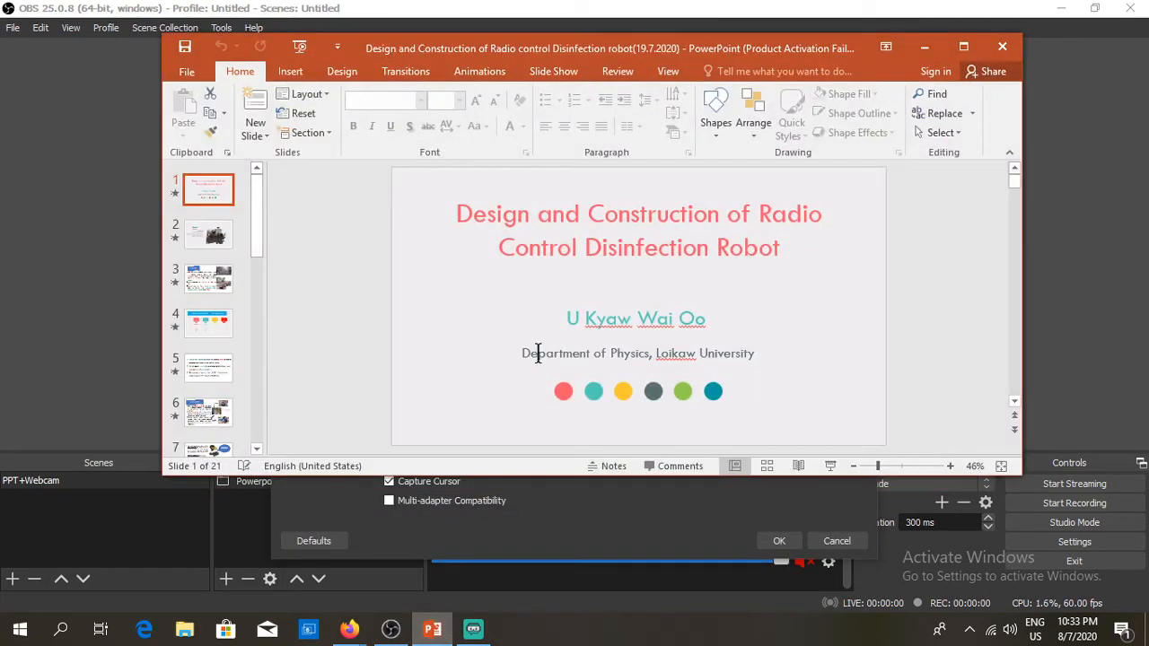
{"action": "left_click", "coordinate": [829, 466]}
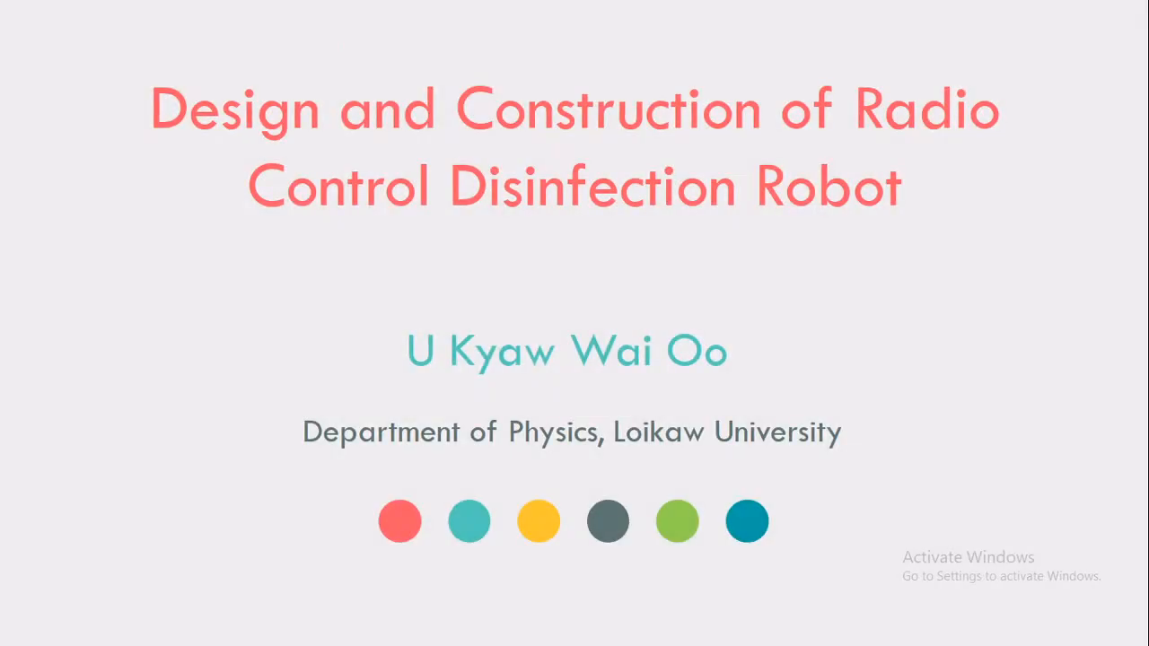
{"action": "key", "text": "super+Tab"}
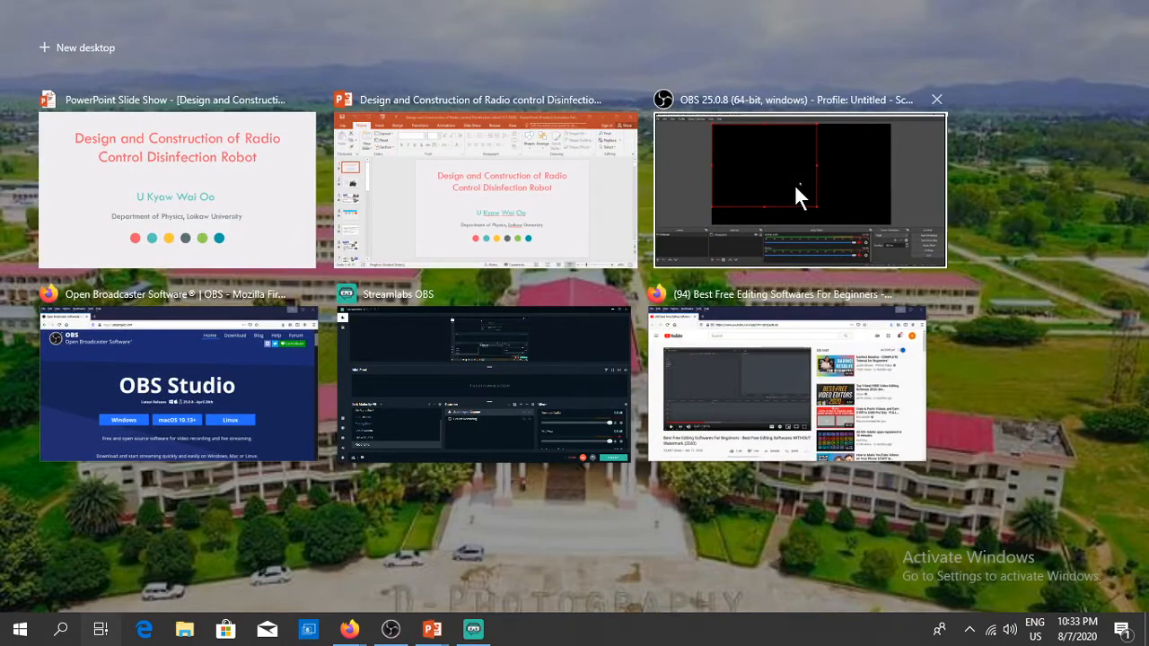
{"action": "left_click", "coordinate": [795, 183]}
Step: Check the Powerpoint source's window list, cancel its properties, and request its removal
{"action": "double_click", "coordinate": [793, 200]}
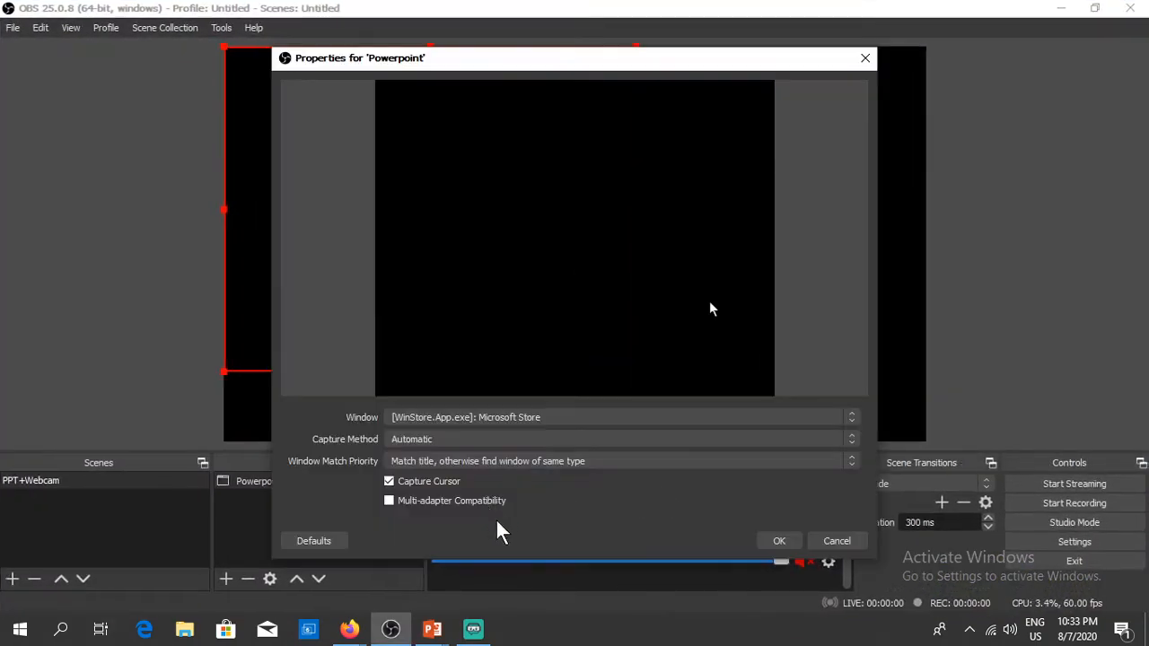
{"action": "left_click", "coordinate": [639, 422]}
{"action": "left_click", "coordinate": [808, 345]}
{"action": "left_click", "coordinate": [842, 546]}
{"action": "left_click", "coordinate": [246, 579]}
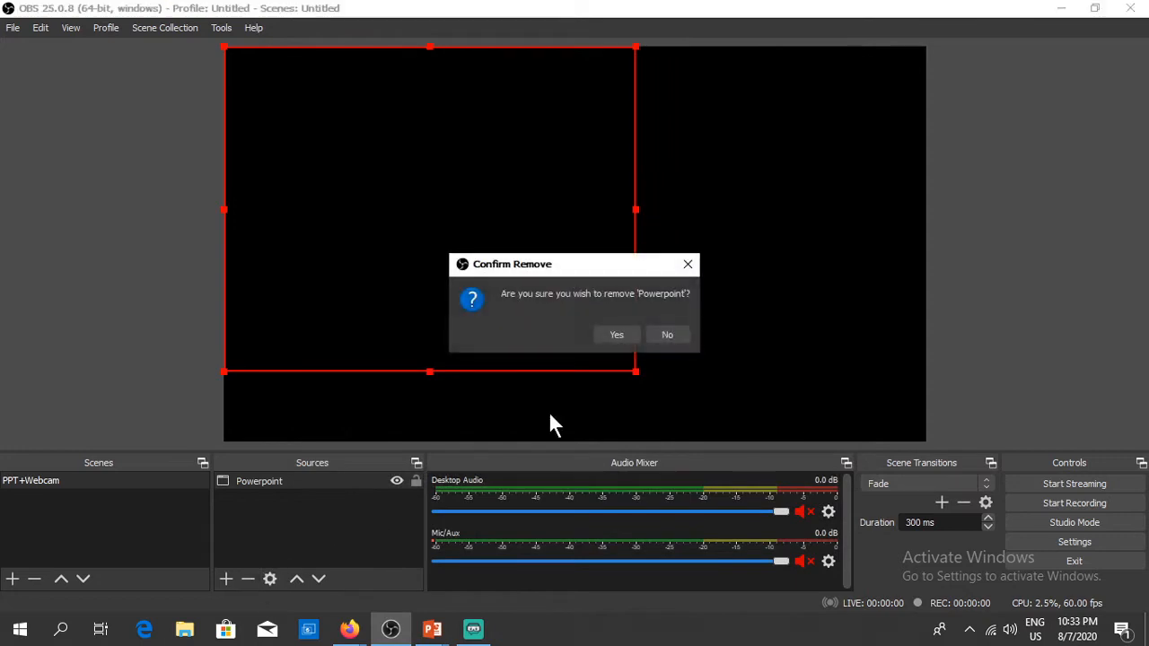
Step: Remove the old source and recreate 'Powerpoint' as a Window Capture of the PowerPoint Slide Show window
{"action": "left_click", "coordinate": [610, 333]}
{"action": "left_click", "coordinate": [226, 579]}
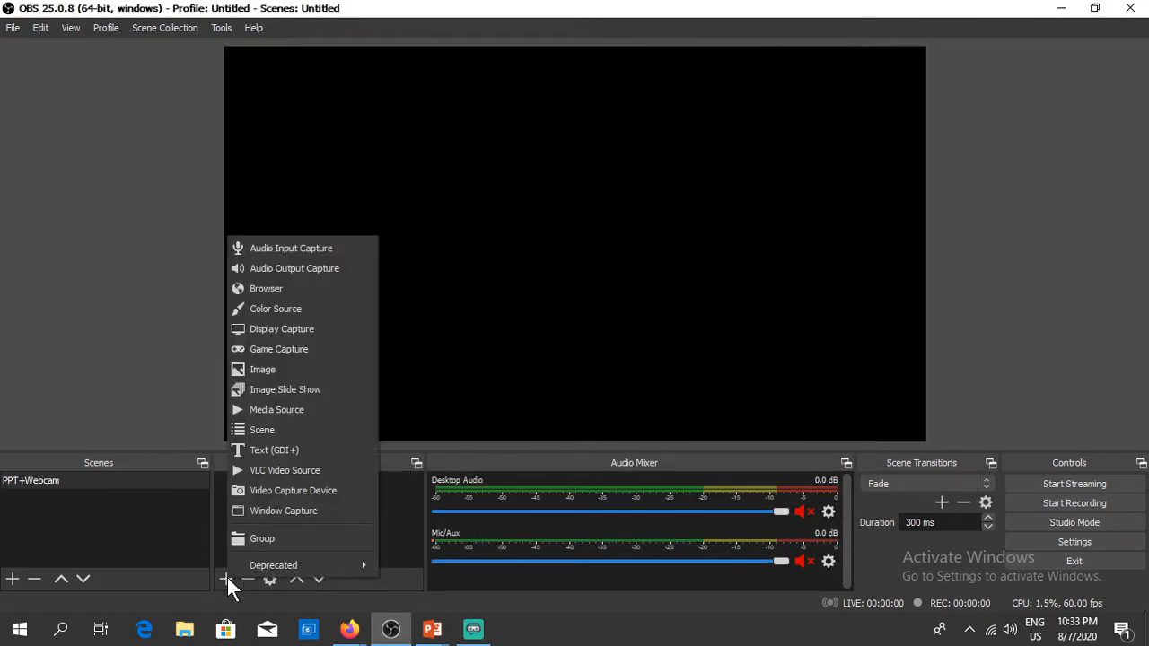
{"action": "left_click", "coordinate": [267, 510]}
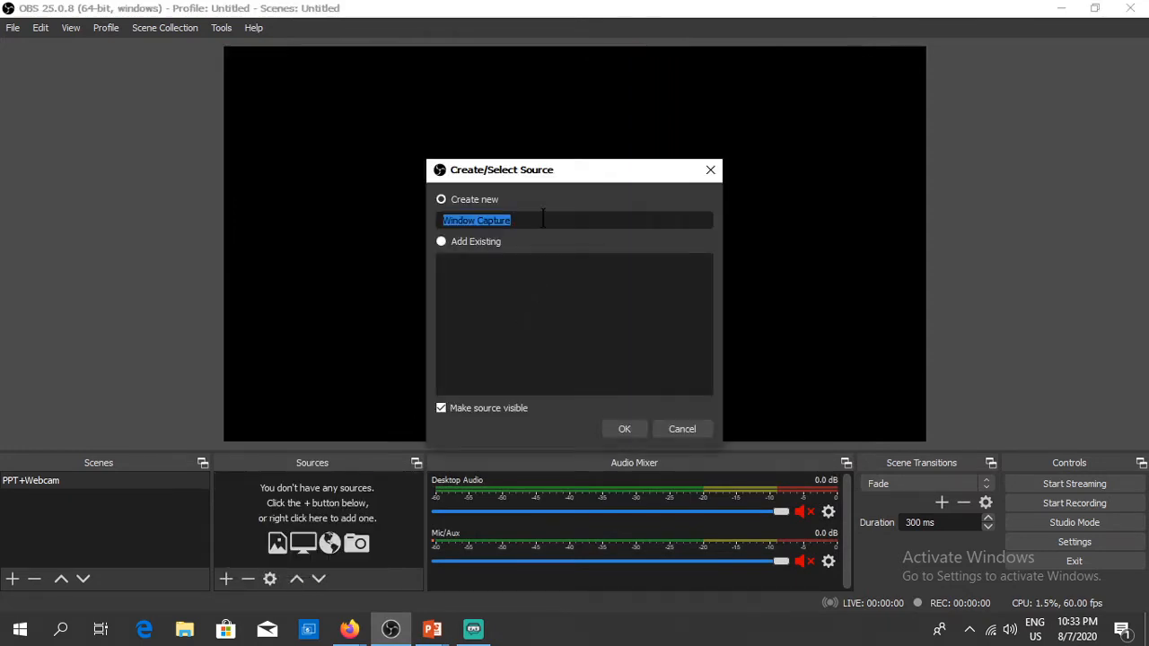
{"action": "type", "text": "Powerpoint"}
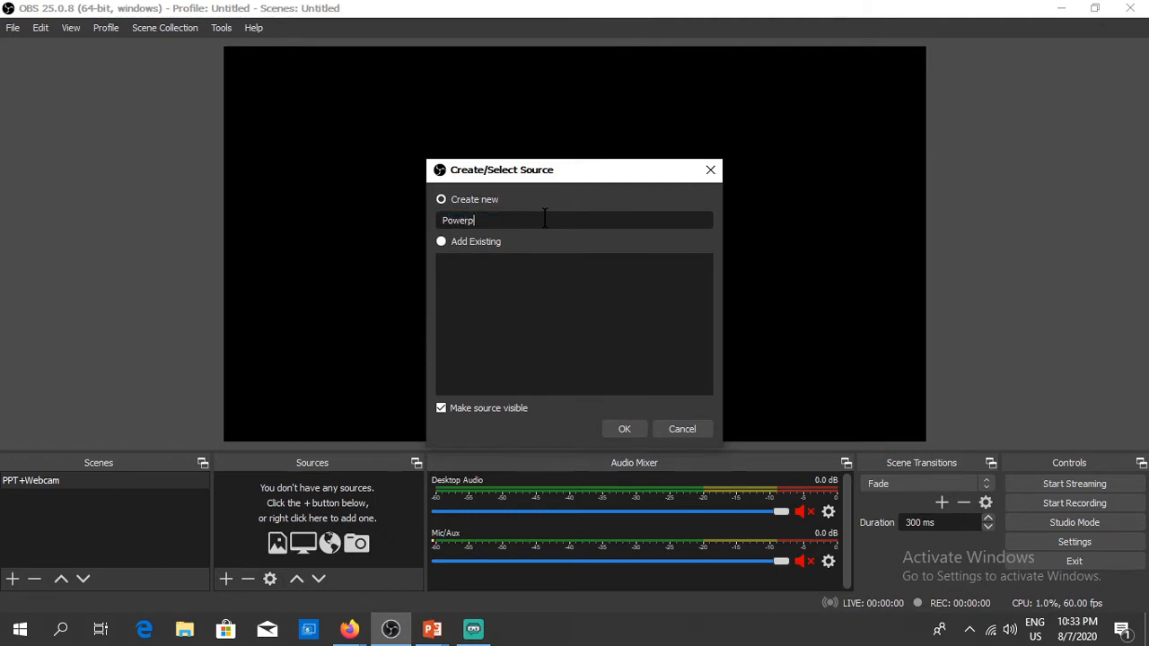
{"action": "left_click", "coordinate": [625, 429]}
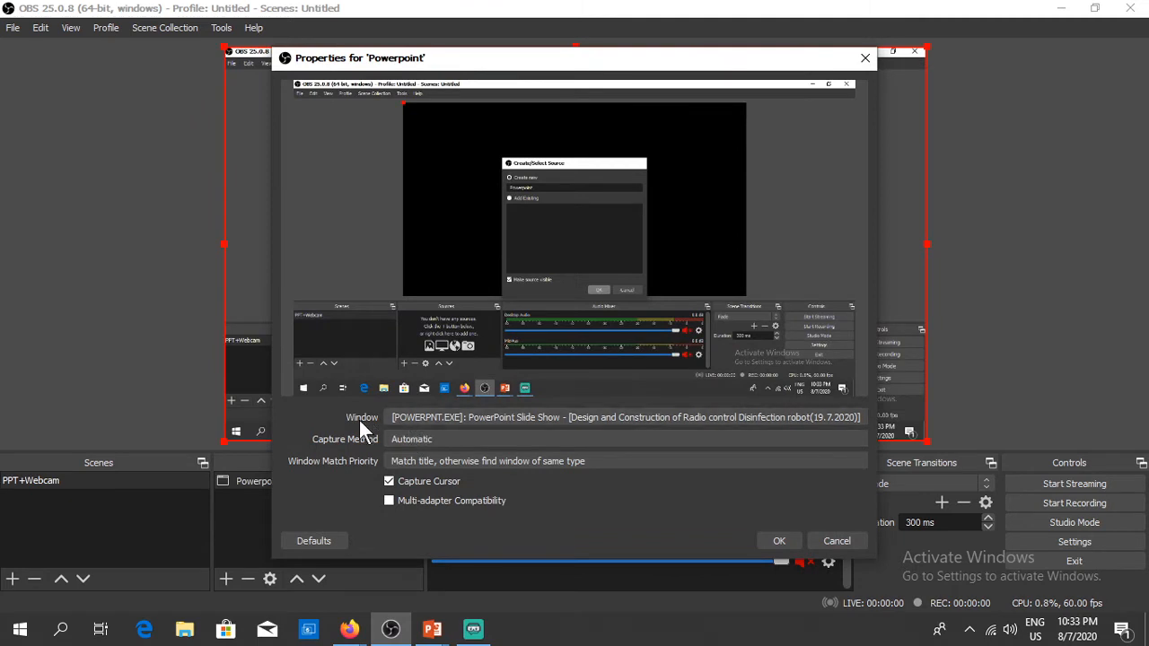
{"action": "left_click", "coordinate": [453, 417]}
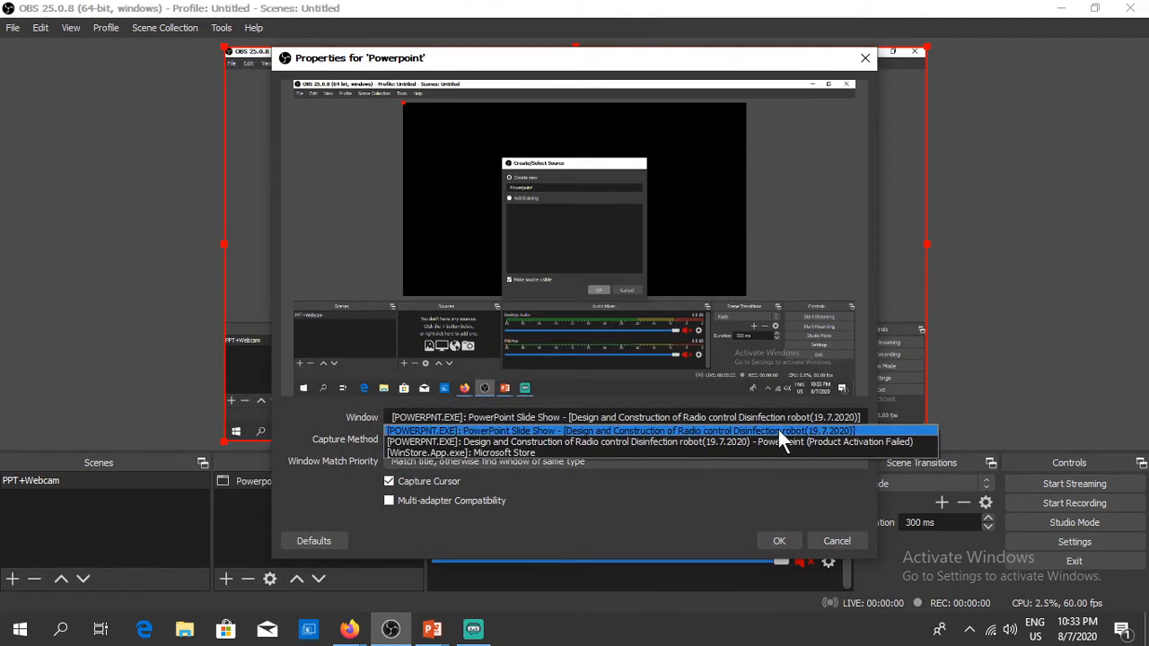
{"action": "left_click", "coordinate": [751, 429]}
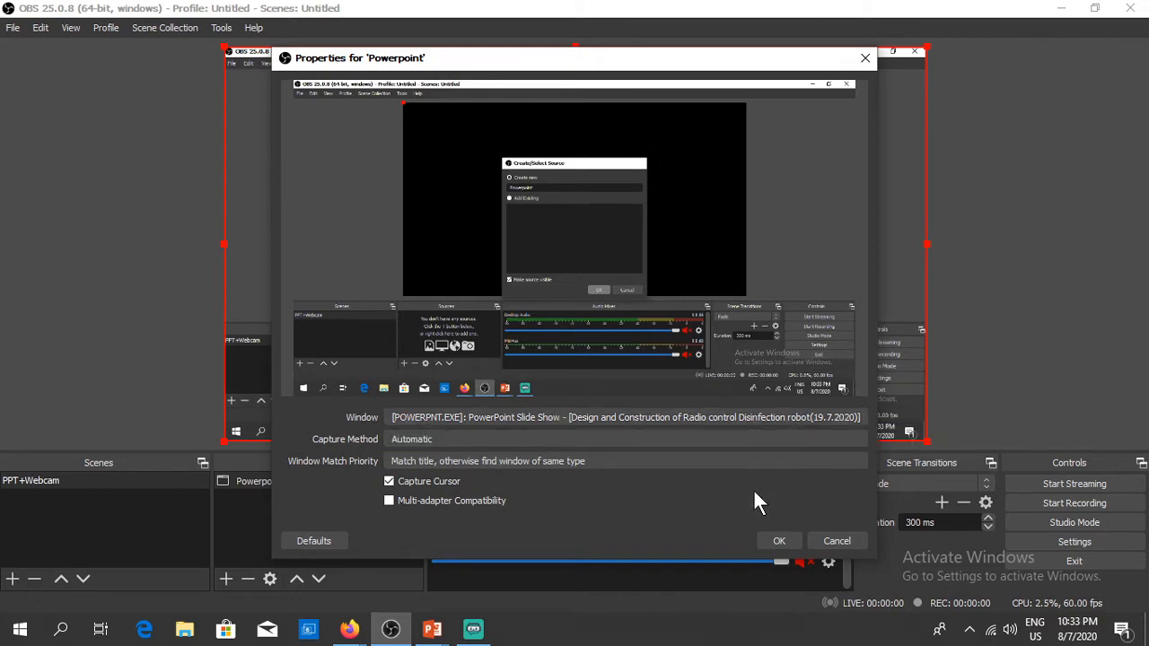
{"action": "left_click", "coordinate": [779, 542]}
Step: Fit the Powerpoint source to the full canvas with Transform > Fit to screen
{"action": "right_click", "coordinate": [681, 214]}
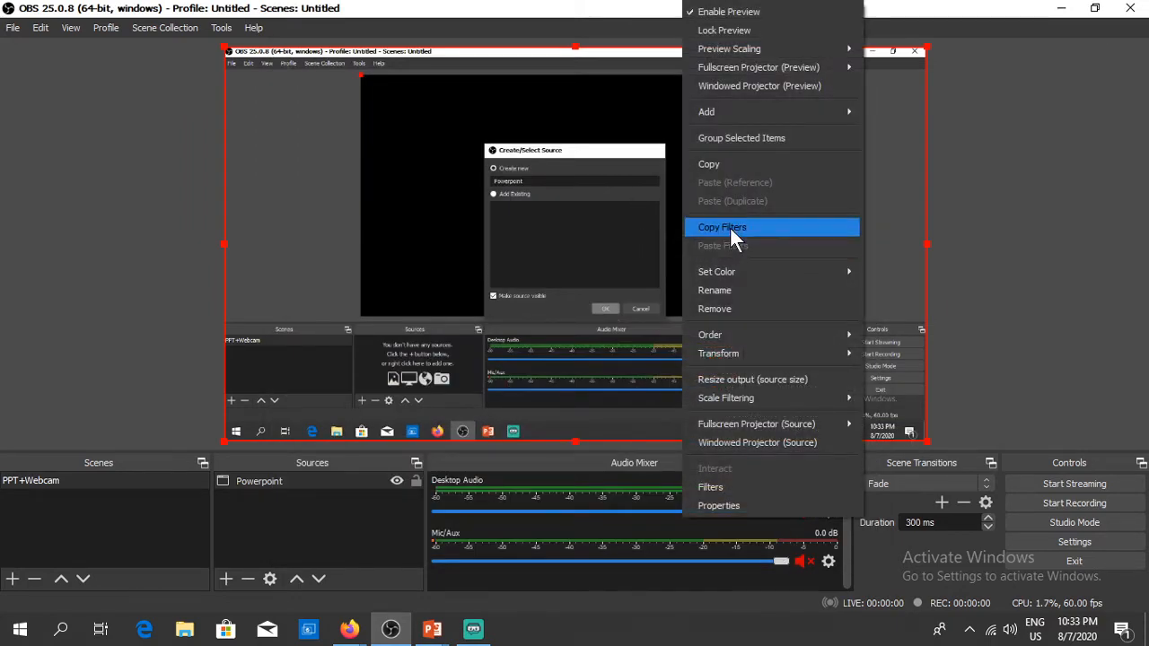
{"action": "mouse_move", "coordinate": [749, 352]}
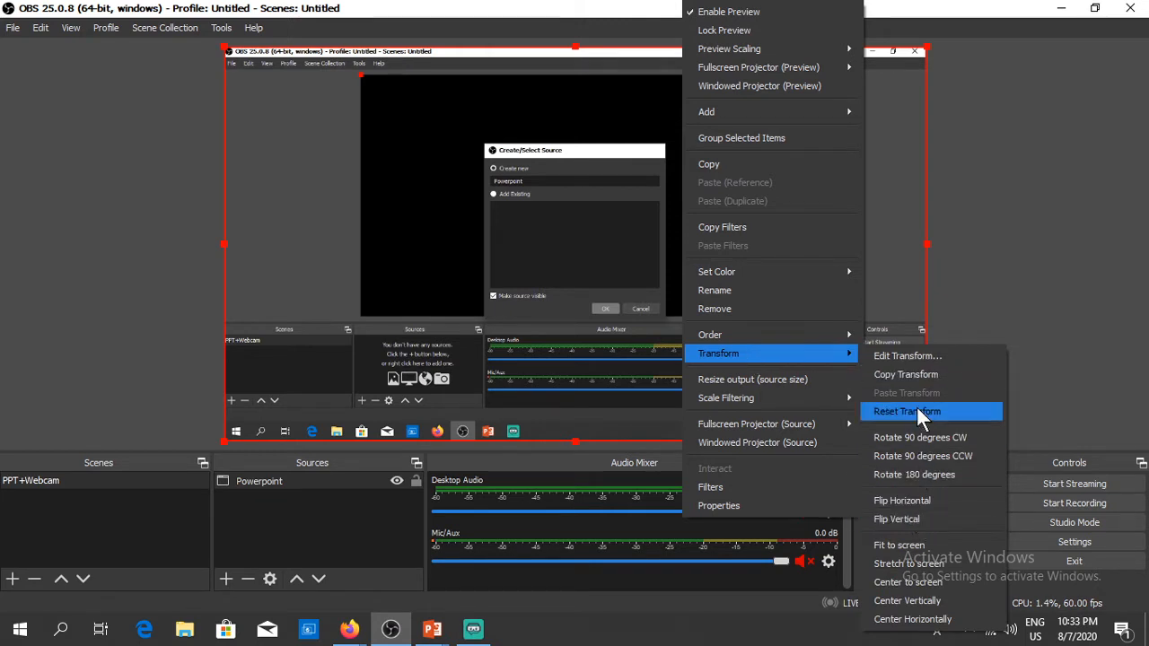
{"action": "left_click", "coordinate": [900, 545]}
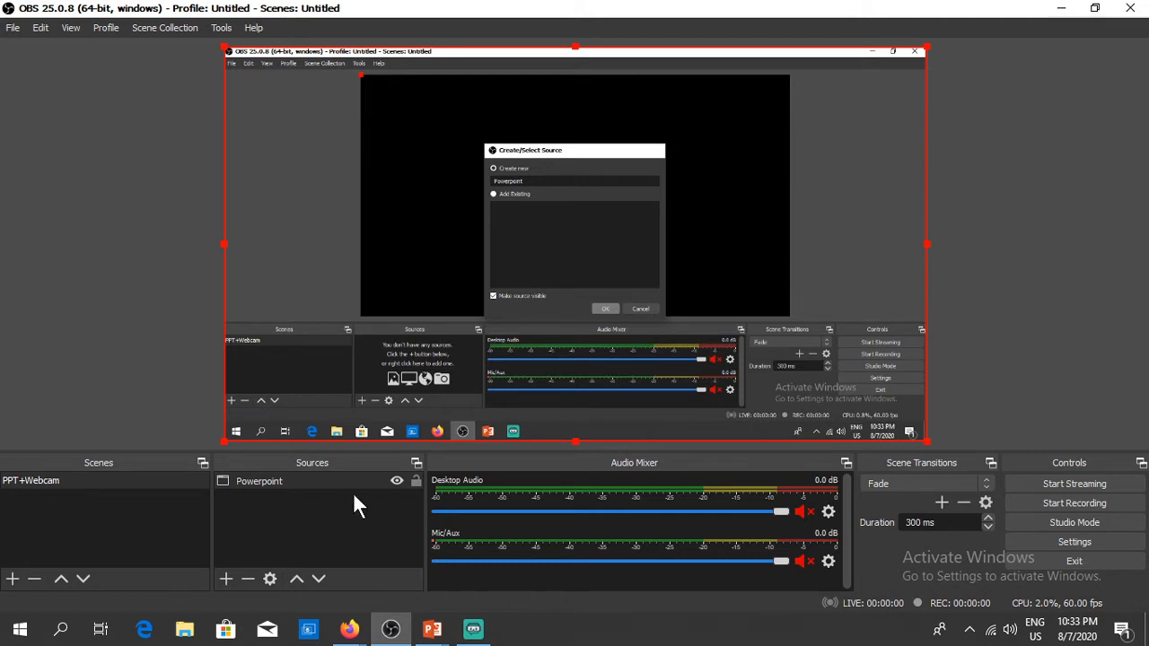
Step: Add a Display Capture source capturing Display 1 (1366x768)
{"action": "left_click", "coordinate": [227, 579]}
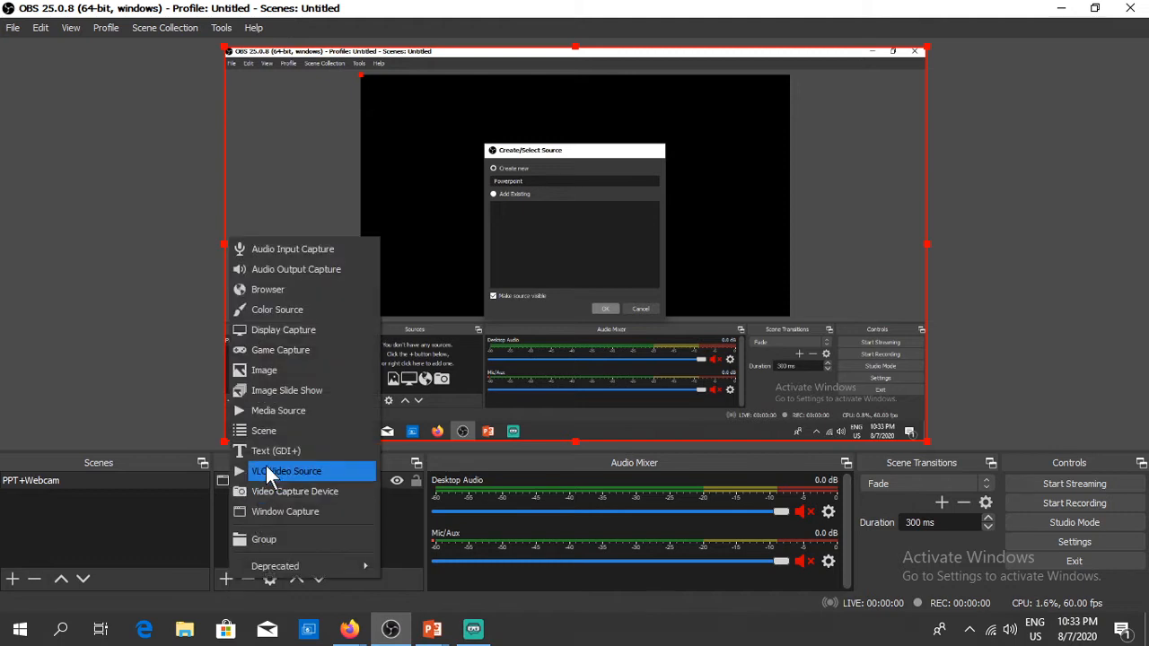
{"action": "left_click", "coordinate": [251, 334]}
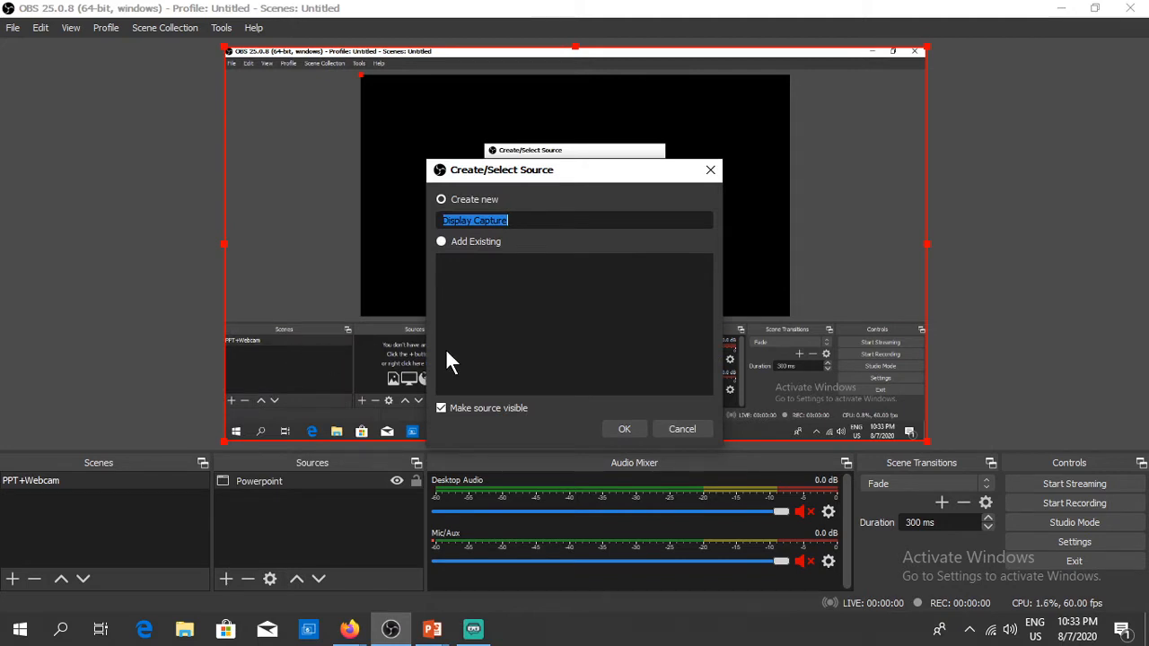
{"action": "left_click", "coordinate": [614, 428]}
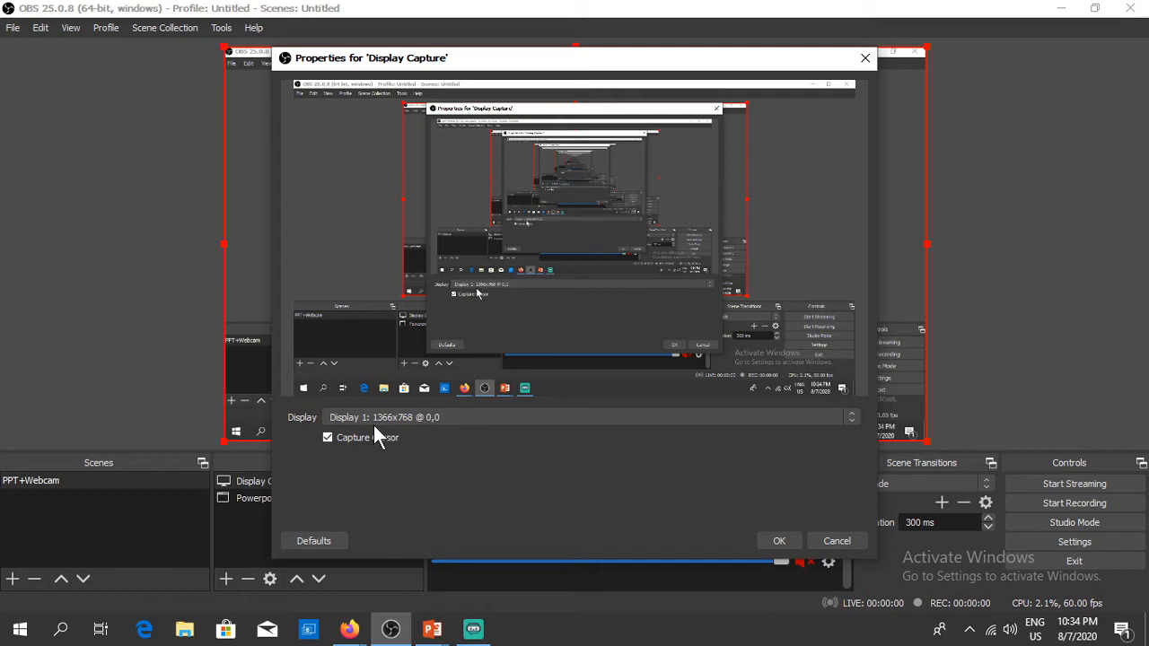
{"action": "left_click", "coordinate": [727, 418]}
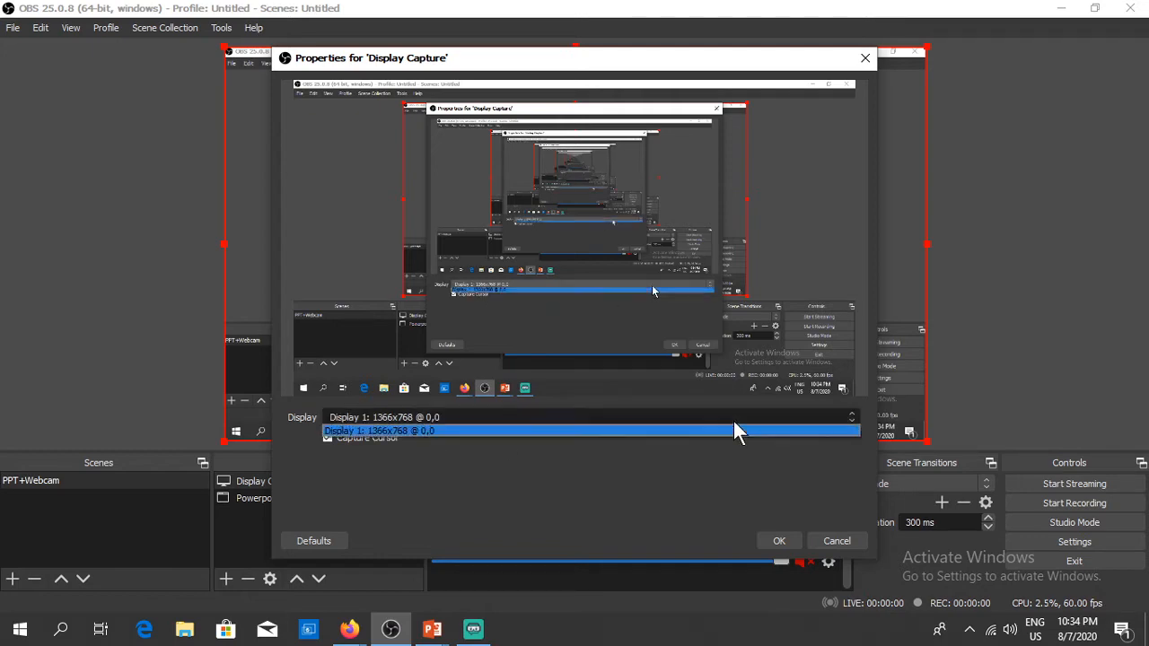
{"action": "left_click", "coordinate": [469, 470]}
{"action": "left_click", "coordinate": [780, 542]}
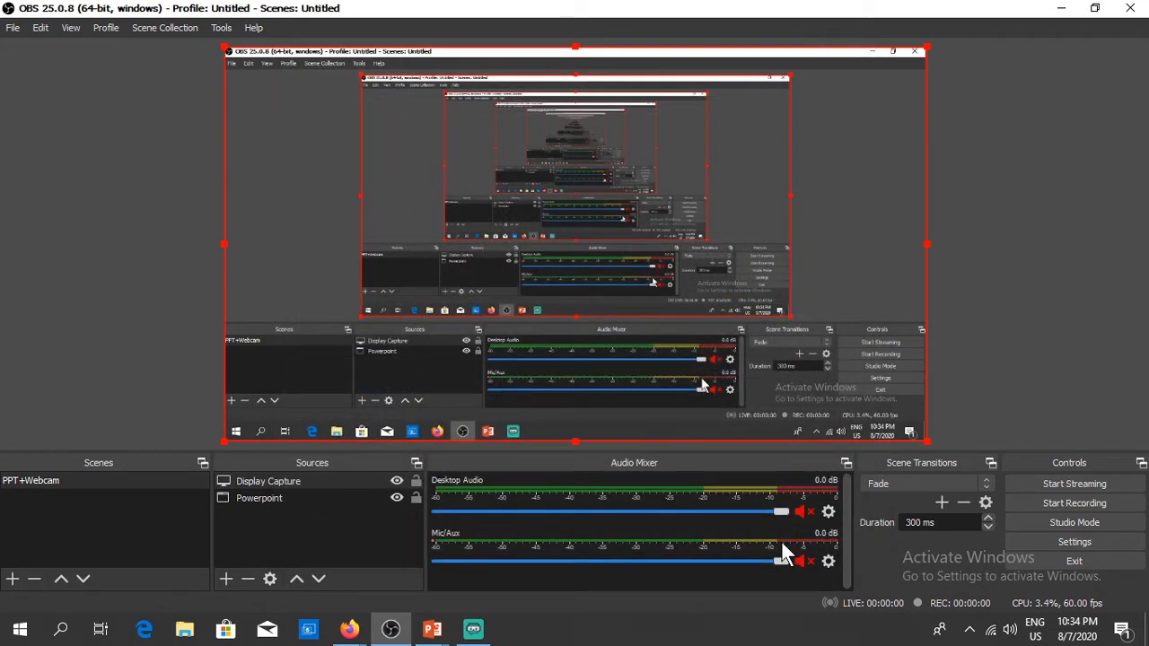
{"action": "left_click", "coordinate": [226, 579]}
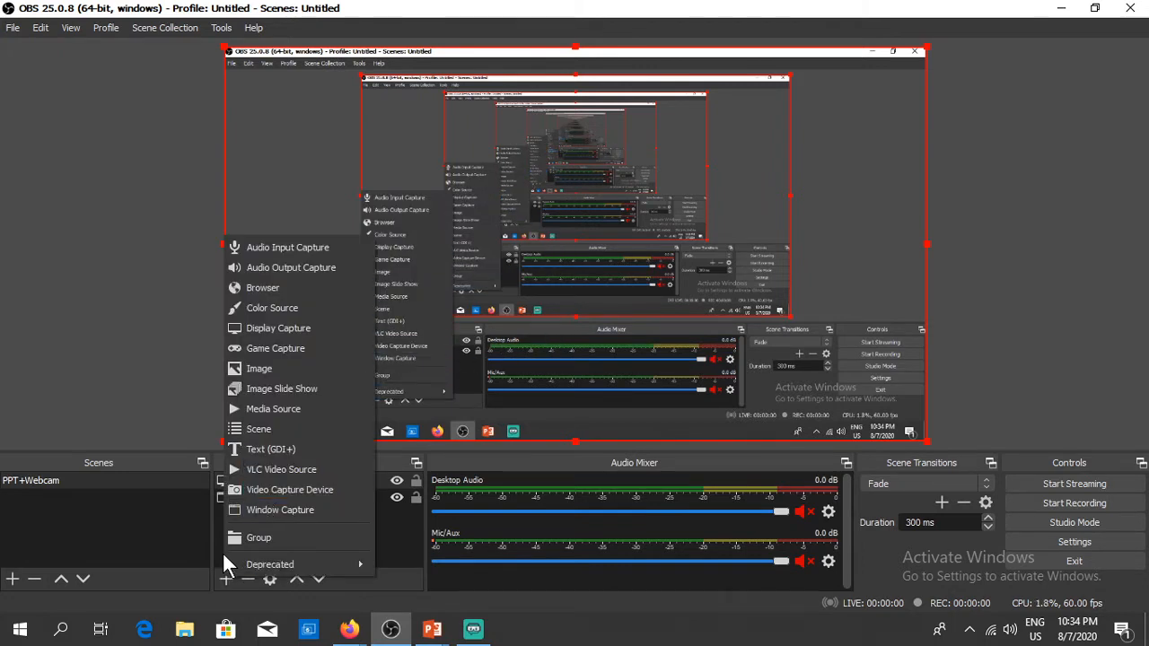
Step: Add a Video Capture Device named 'Webcam' using the A4Tech Full HD 720P PC Camera
{"action": "left_click", "coordinate": [264, 495]}
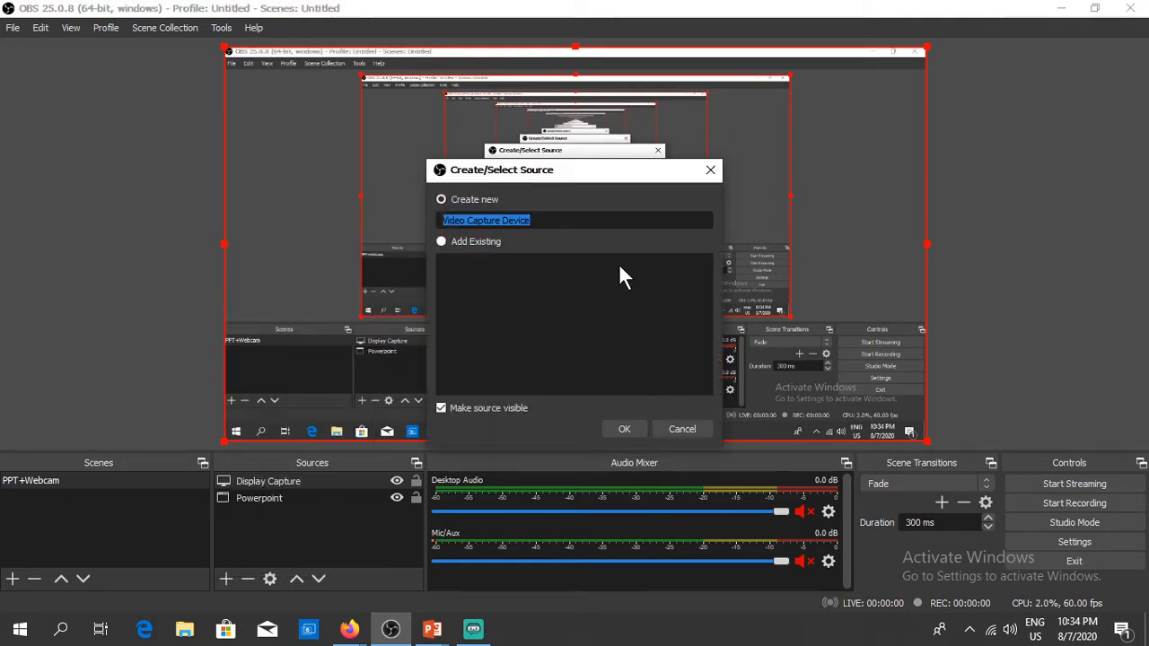
{"action": "type", "text": "Webcam"}
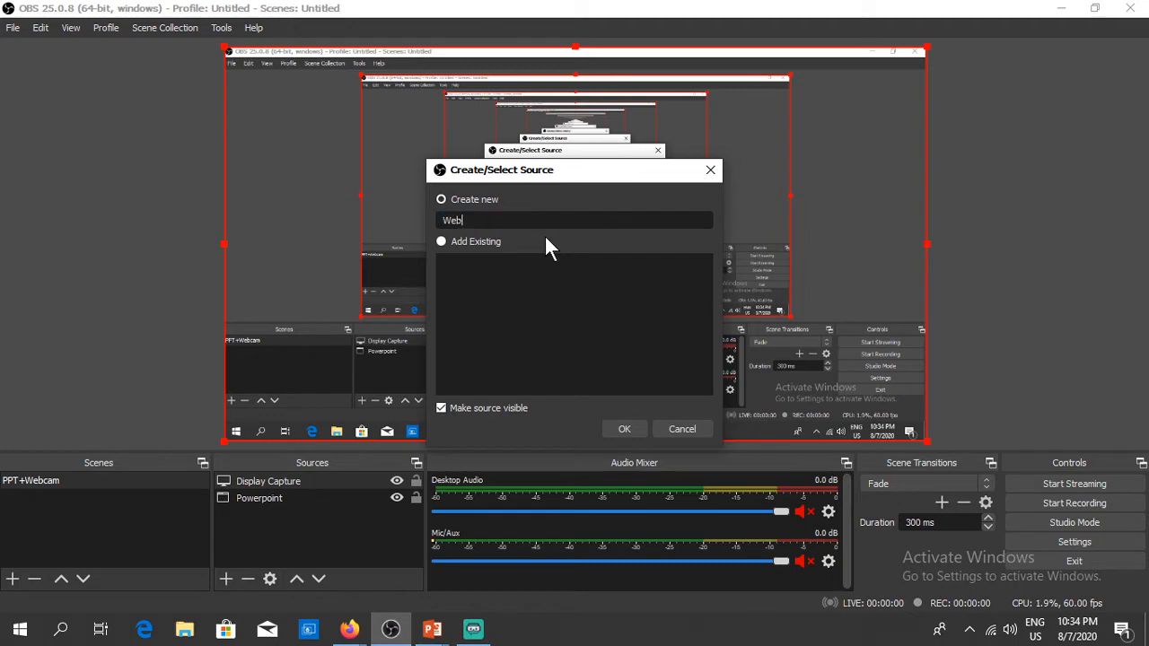
{"action": "left_click", "coordinate": [624, 430]}
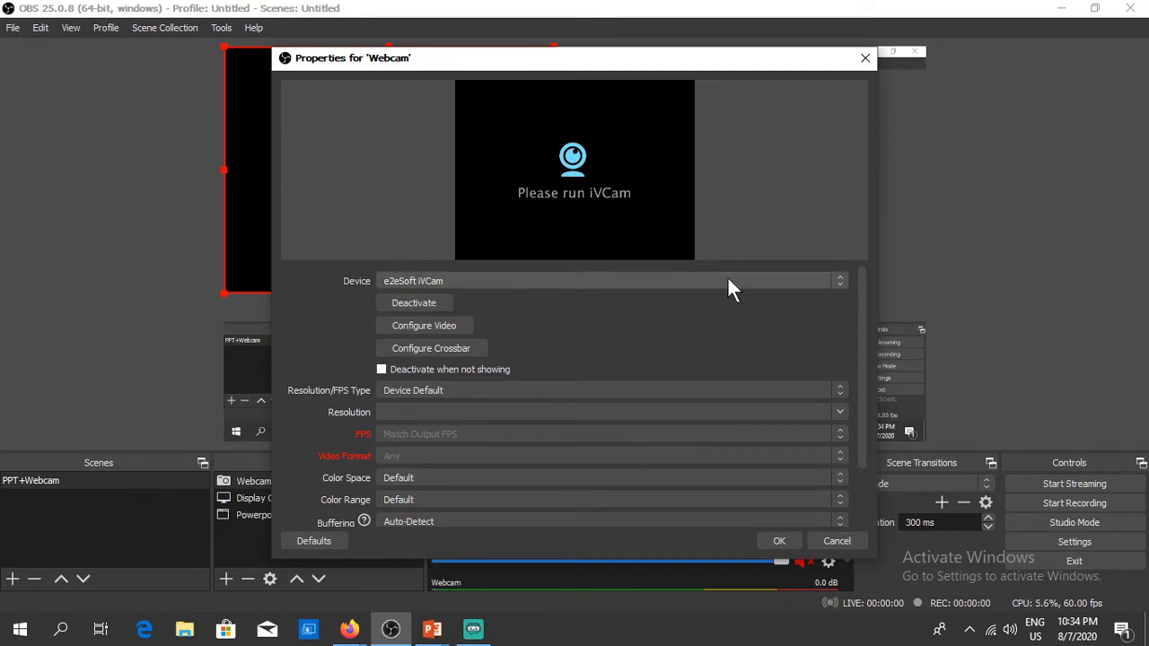
{"action": "left_click", "coordinate": [844, 280]}
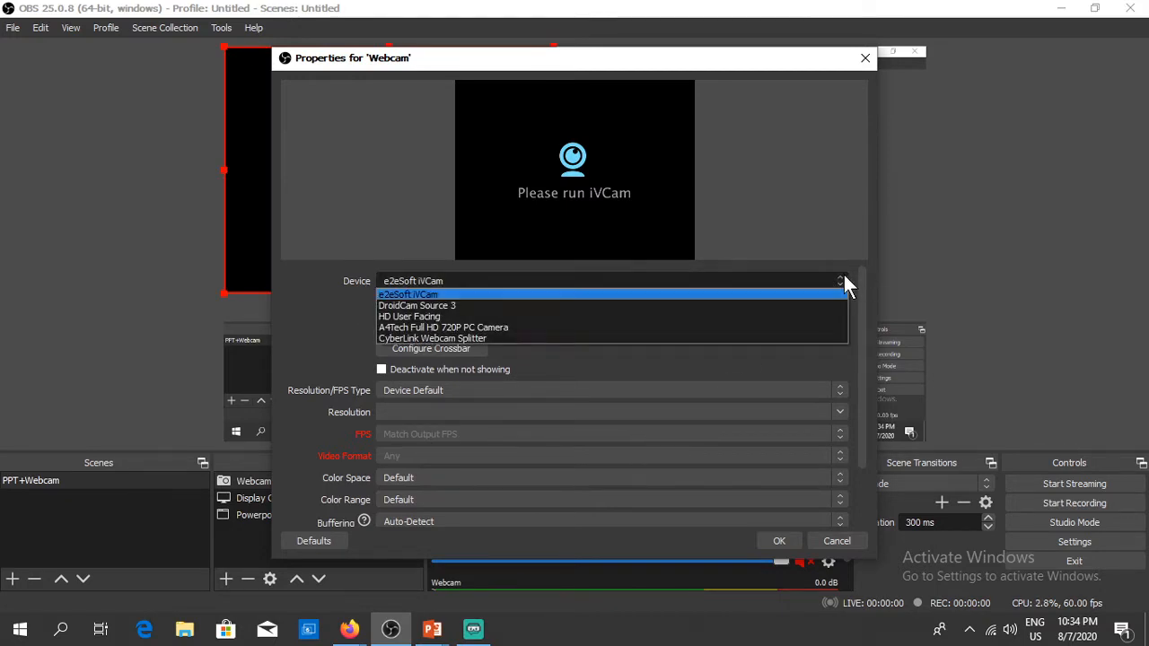
{"action": "left_click", "coordinate": [456, 328]}
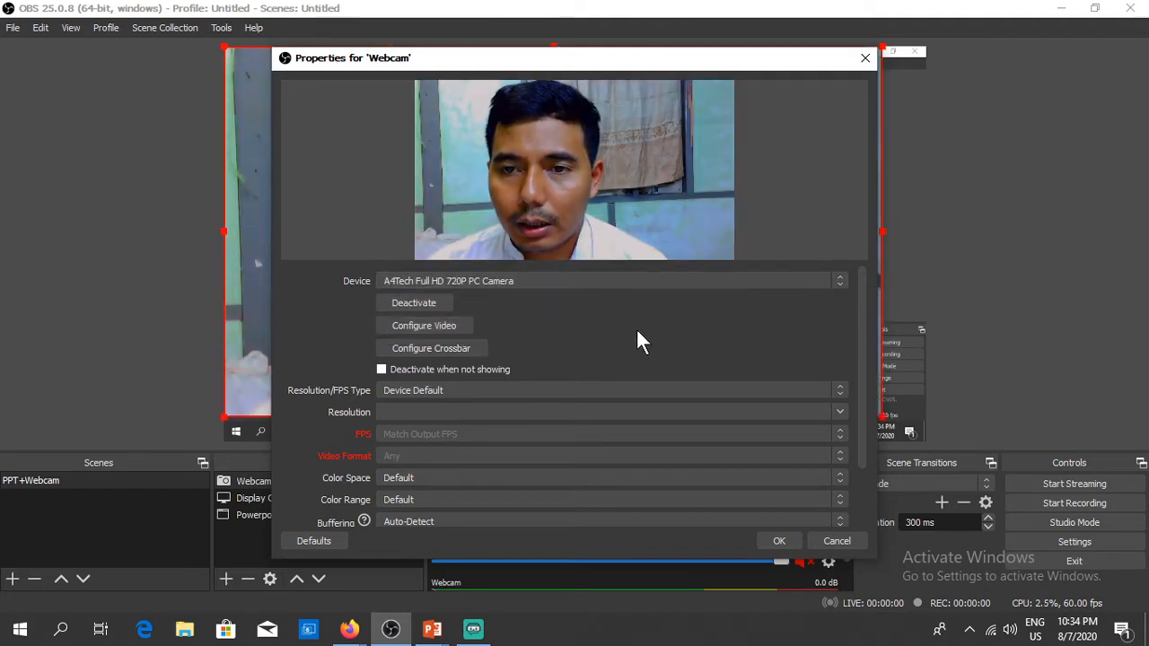
{"action": "left_click", "coordinate": [786, 542]}
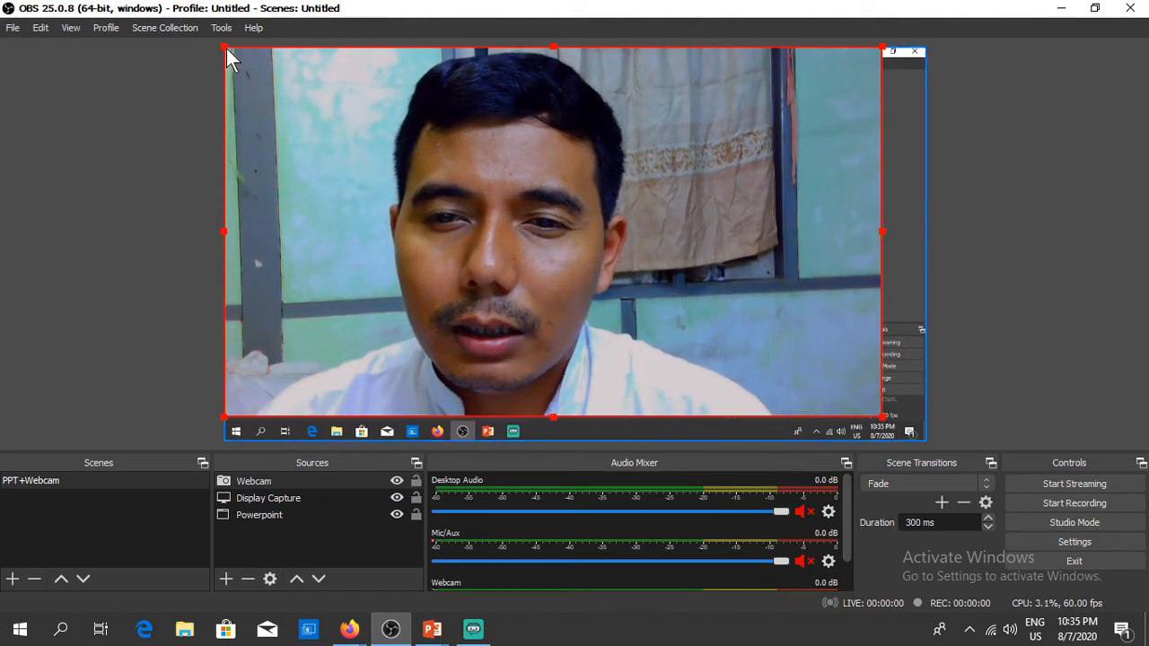
Step: Drag the Webcam source's top-left handle to resize it into the canvas's lower-right corner
{"action": "left_click_drag", "start_coordinate": [228, 51], "coordinate": [876, 340]}
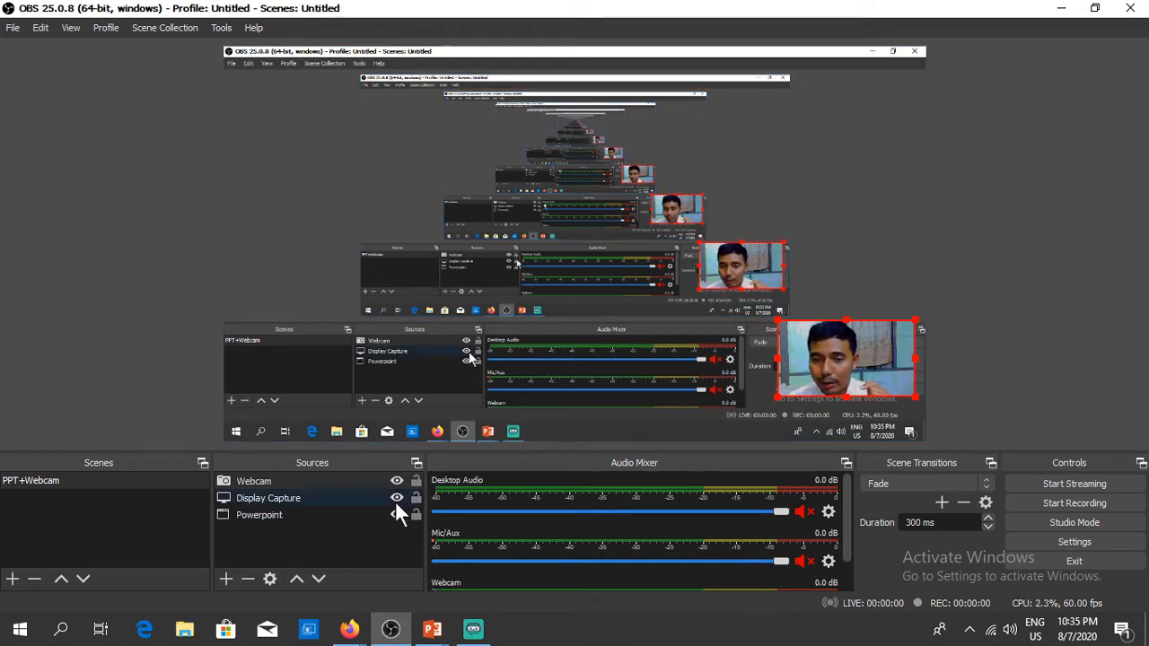
Step: Create a new Text (GDI+) source in the PPT+Webcam scene and bring up its properties
{"action": "left_click", "coordinate": [225, 580]}
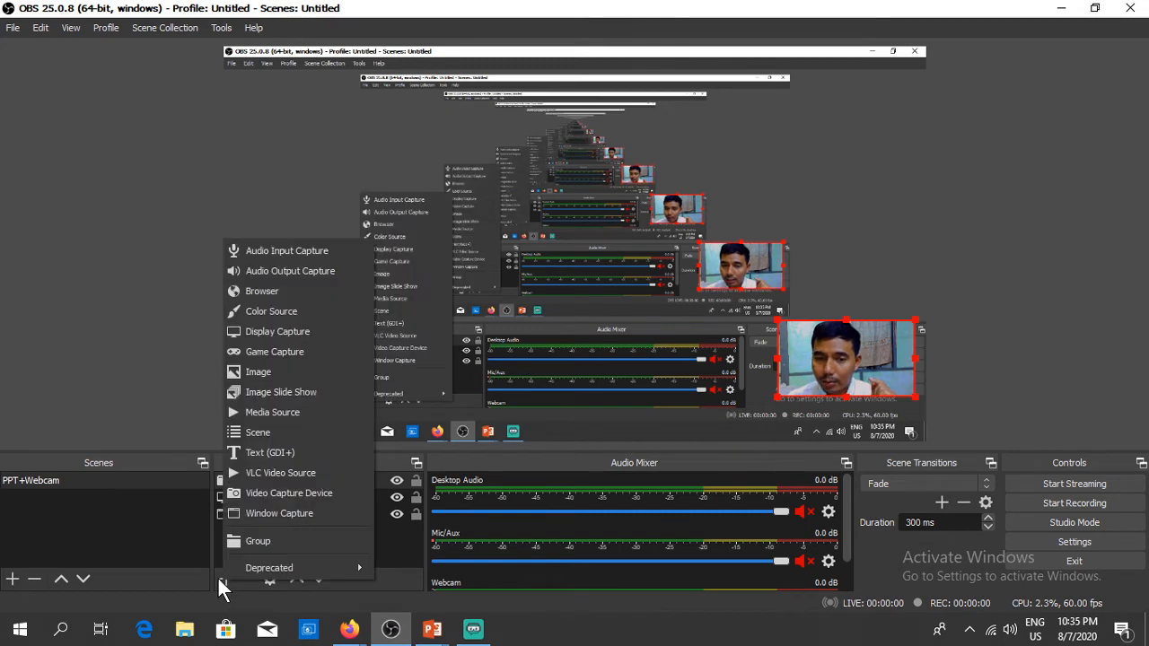
{"action": "left_click", "coordinate": [255, 453]}
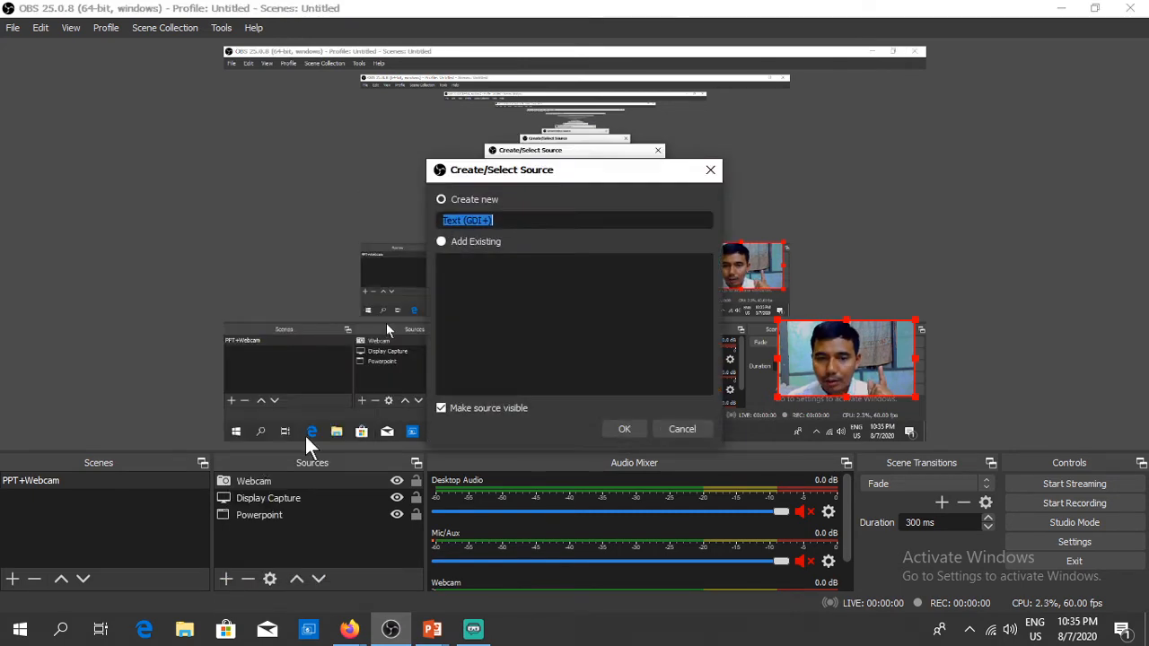
{"action": "left_click", "coordinate": [620, 427]}
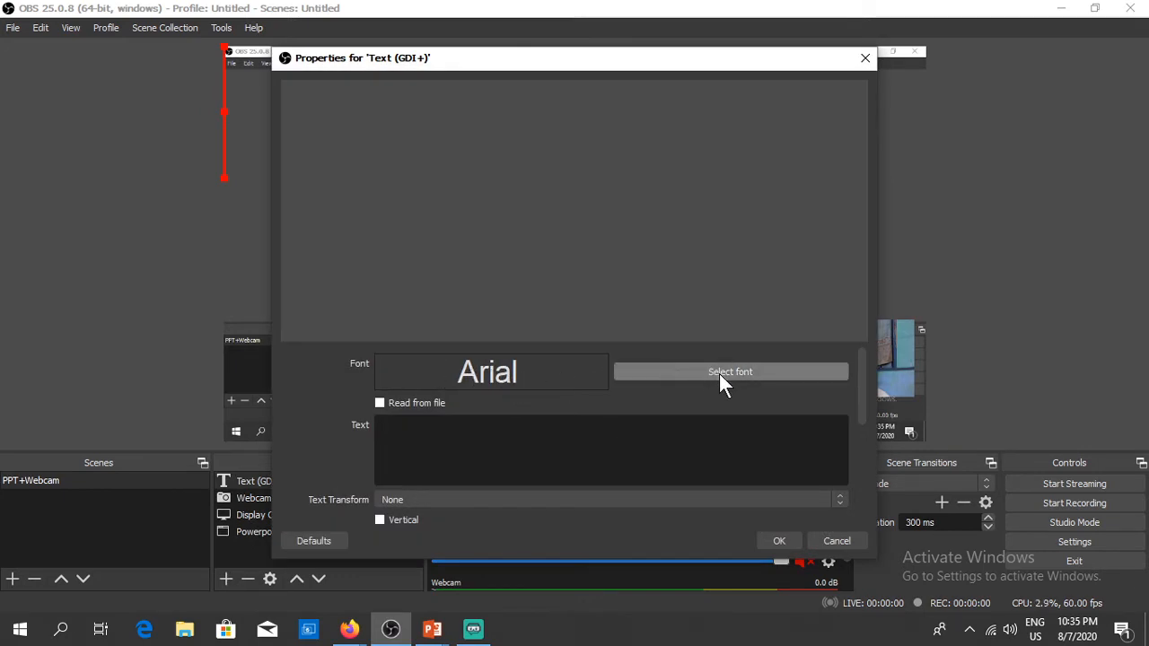
Step: Choose Courier New at size 24 in the text source's font picker
{"action": "left_click", "coordinate": [719, 373]}
{"action": "scroll", "coordinate": [461, 266], "scroll_direction": "down", "scroll_amount": 3}
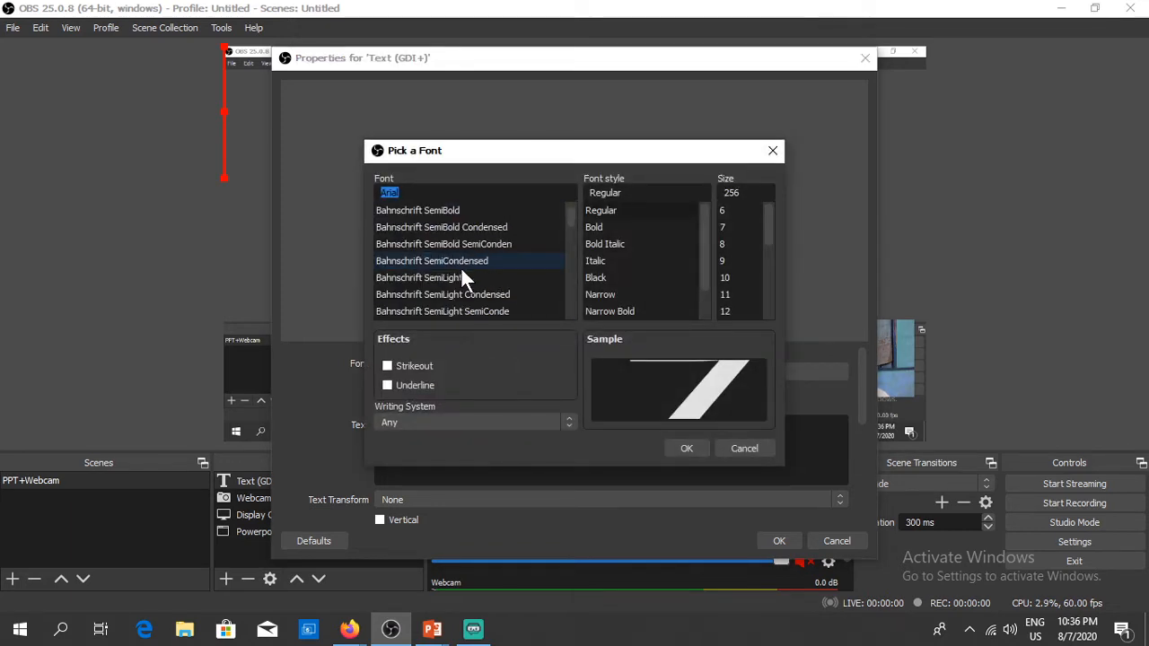
{"action": "scroll", "coordinate": [460, 272], "scroll_direction": "down", "scroll_amount": 15}
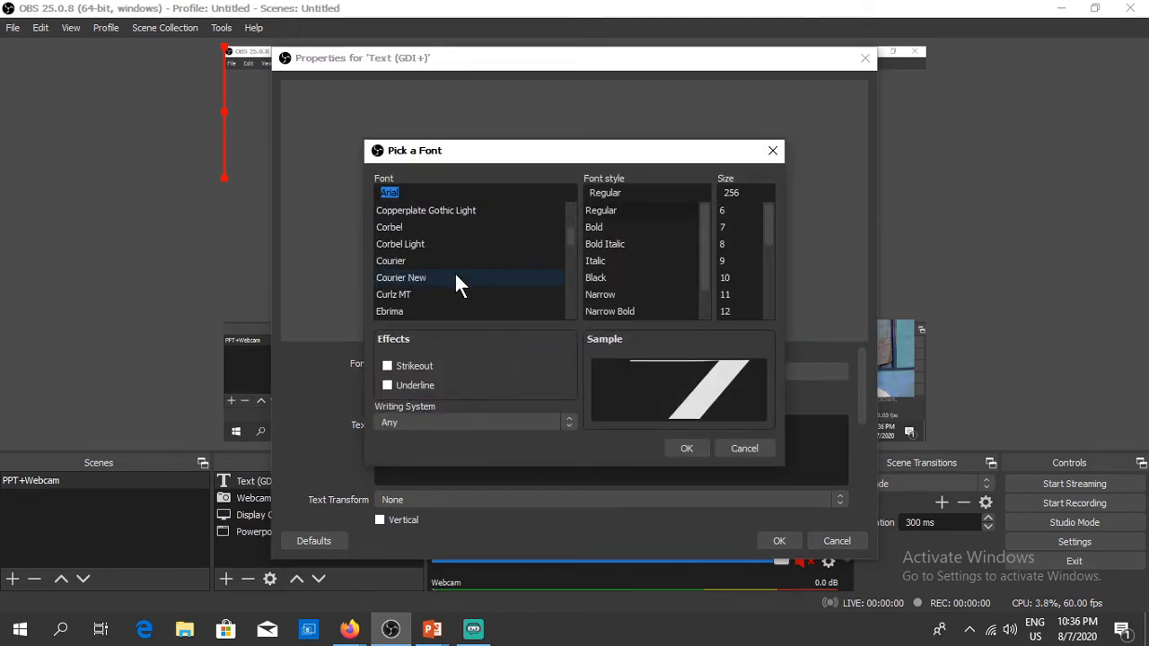
{"action": "left_click", "coordinate": [443, 278]}
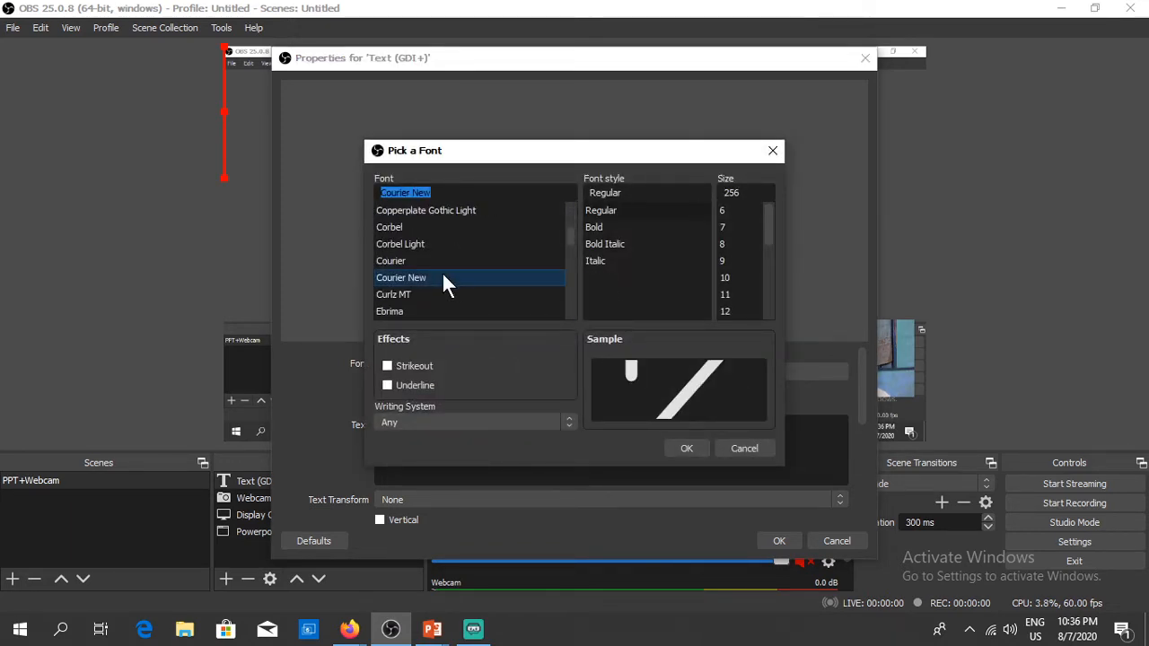
{"action": "left_click", "coordinate": [739, 296]}
{"action": "scroll", "coordinate": [739, 296], "scroll_direction": "down", "scroll_amount": 4}
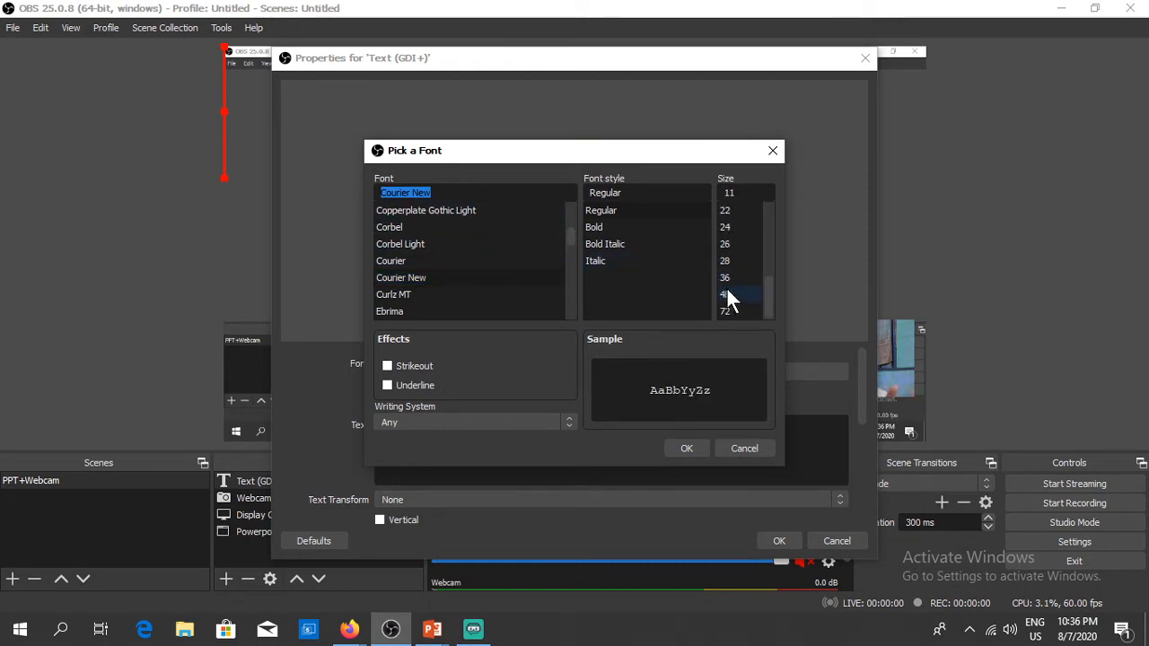
{"action": "left_click", "coordinate": [728, 226]}
Step: Enter the person's name and university as the caption, trying Uppercase and Lowercase before settling on Start Case
{"action": "left_click", "coordinate": [687, 448]}
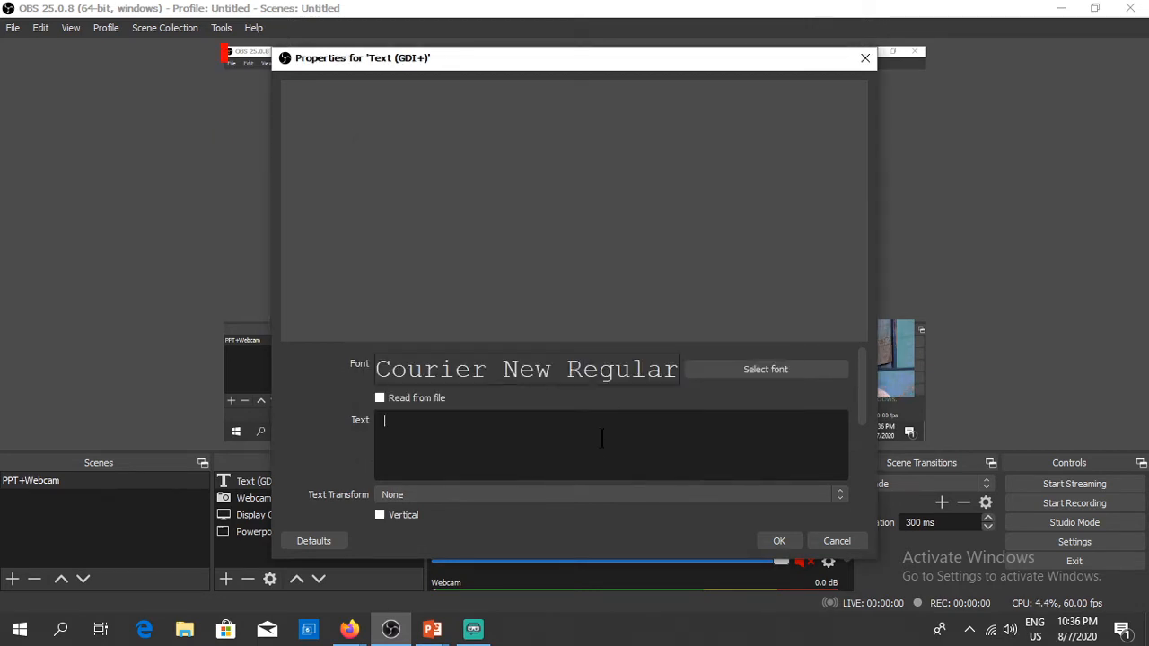
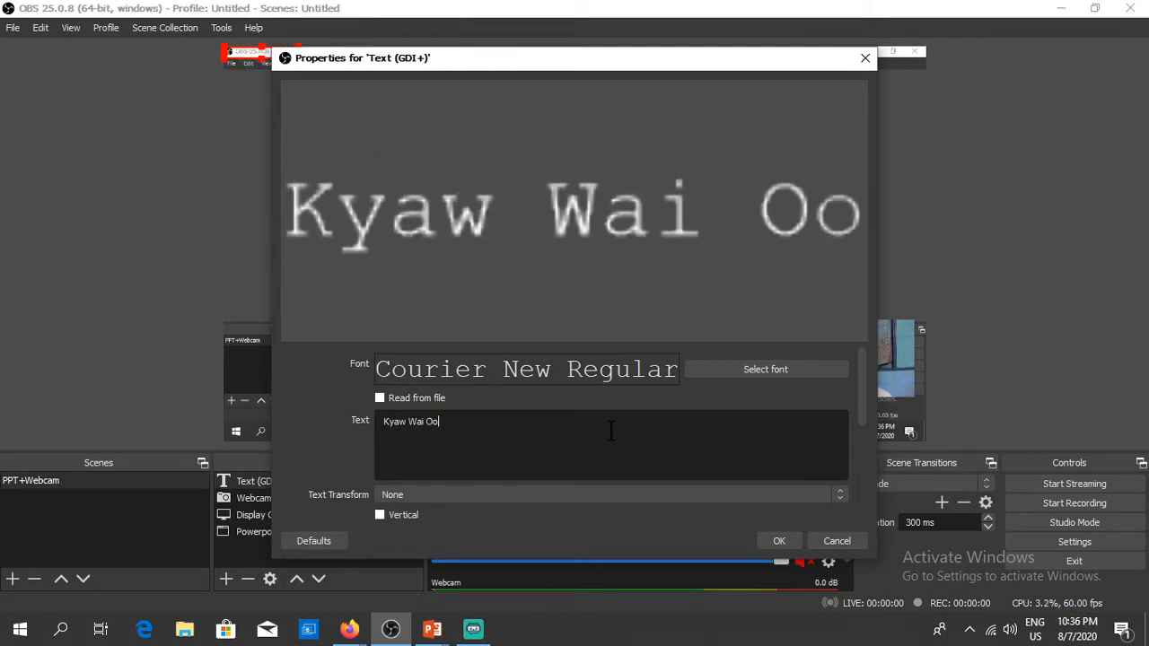
{"action": "type", "text": ", Loikaw "}
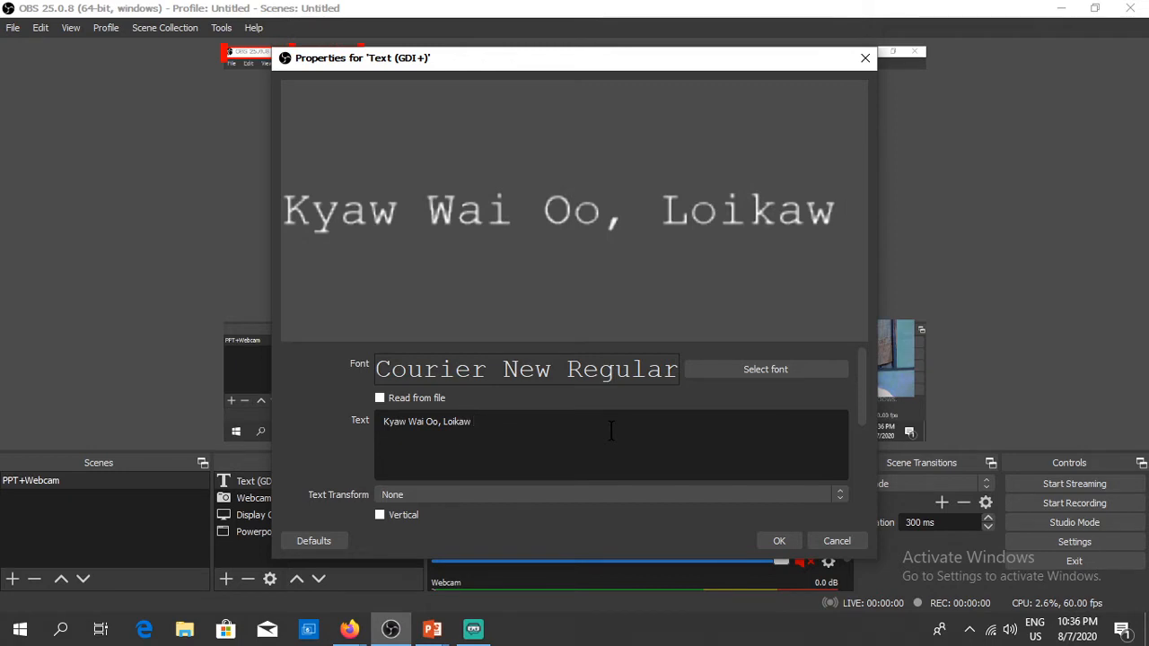
{"action": "type", "text": "University"}
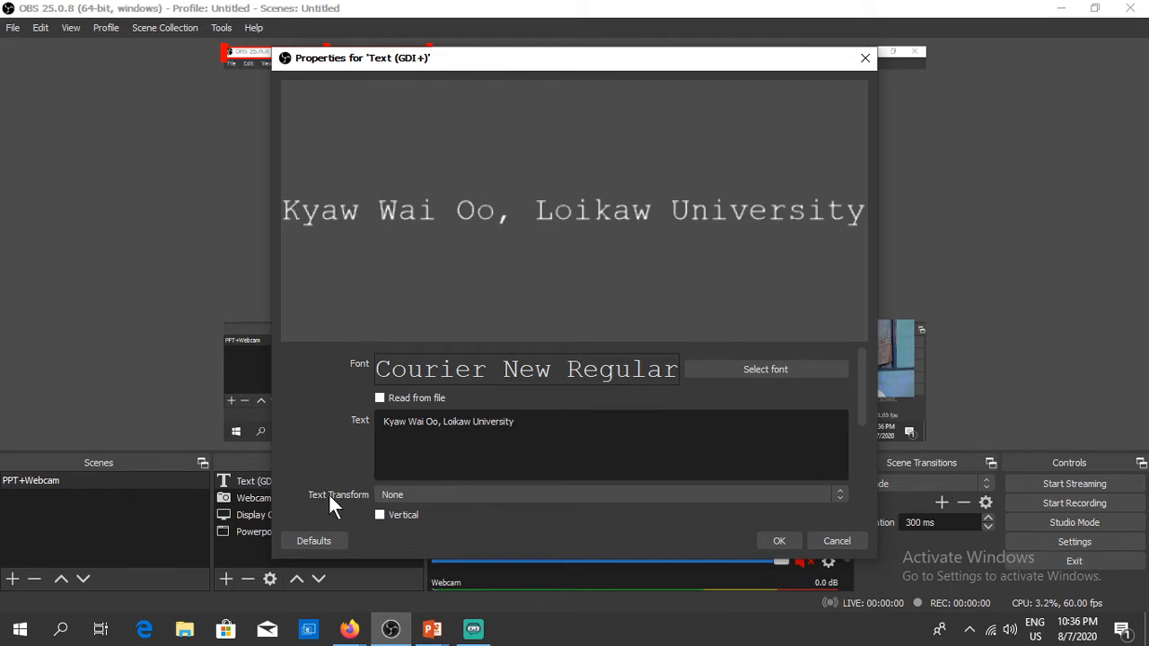
{"action": "left_click", "coordinate": [421, 498]}
{"action": "left_click", "coordinate": [399, 522]}
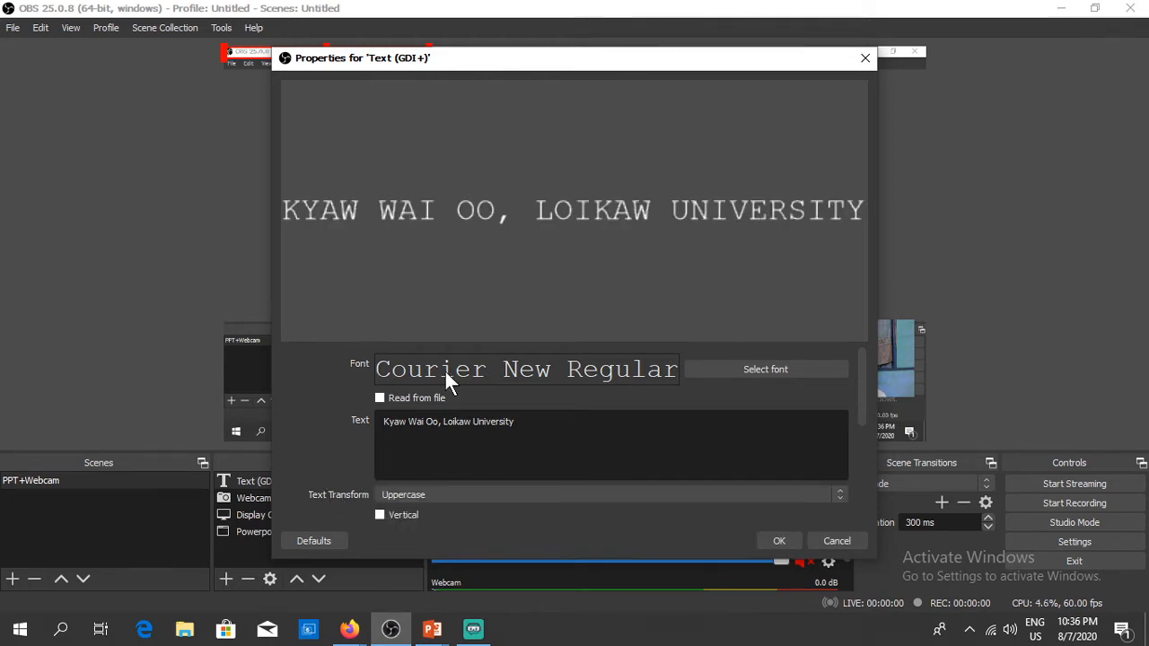
{"action": "left_click", "coordinate": [418, 493]}
{"action": "left_click", "coordinate": [399, 522]}
{"action": "key", "text": "Down"}
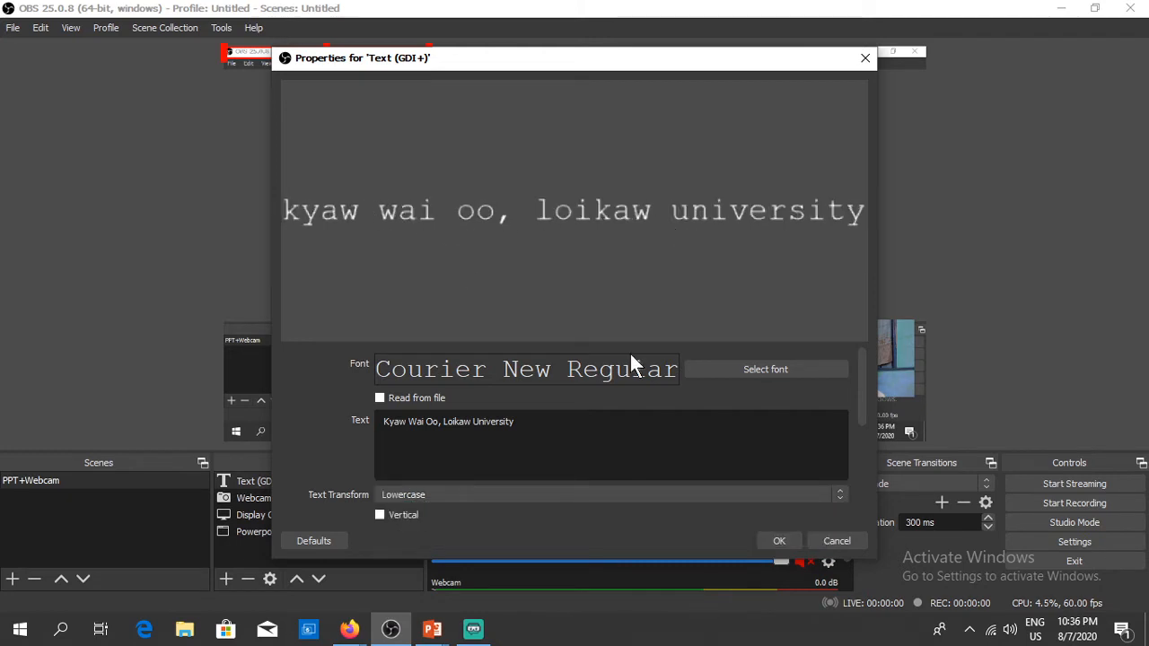
{"action": "left_click", "coordinate": [430, 495]}
{"action": "left_click", "coordinate": [401, 539]}
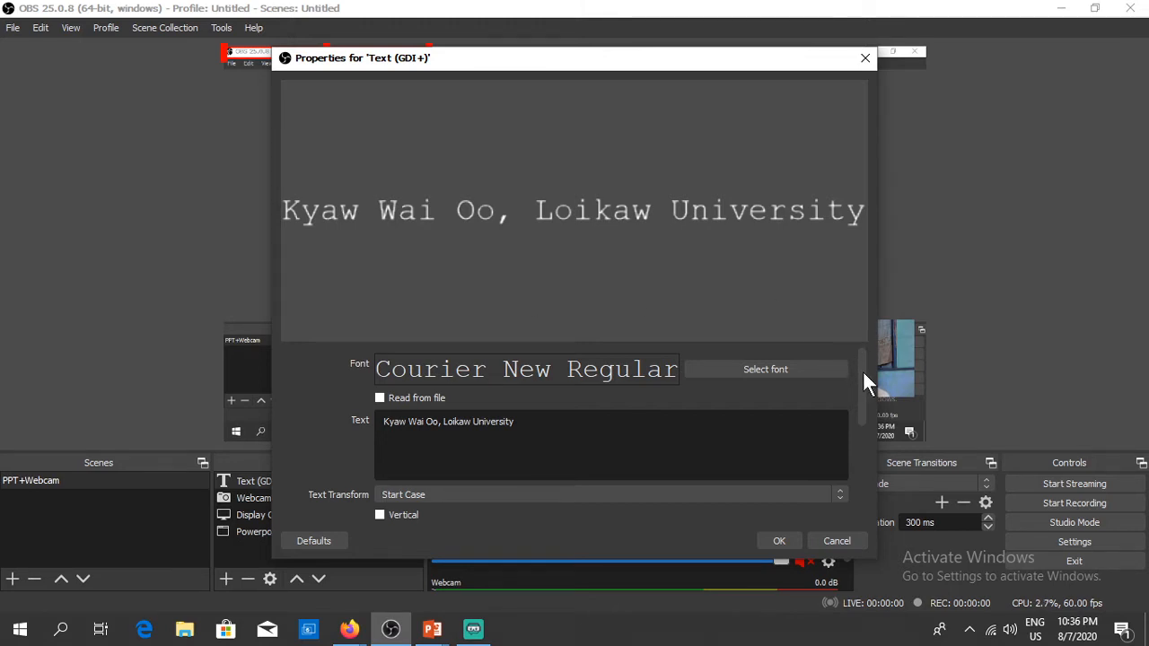
{"action": "left_click_drag", "start_coordinate": [863, 372], "coordinate": [858, 428]}
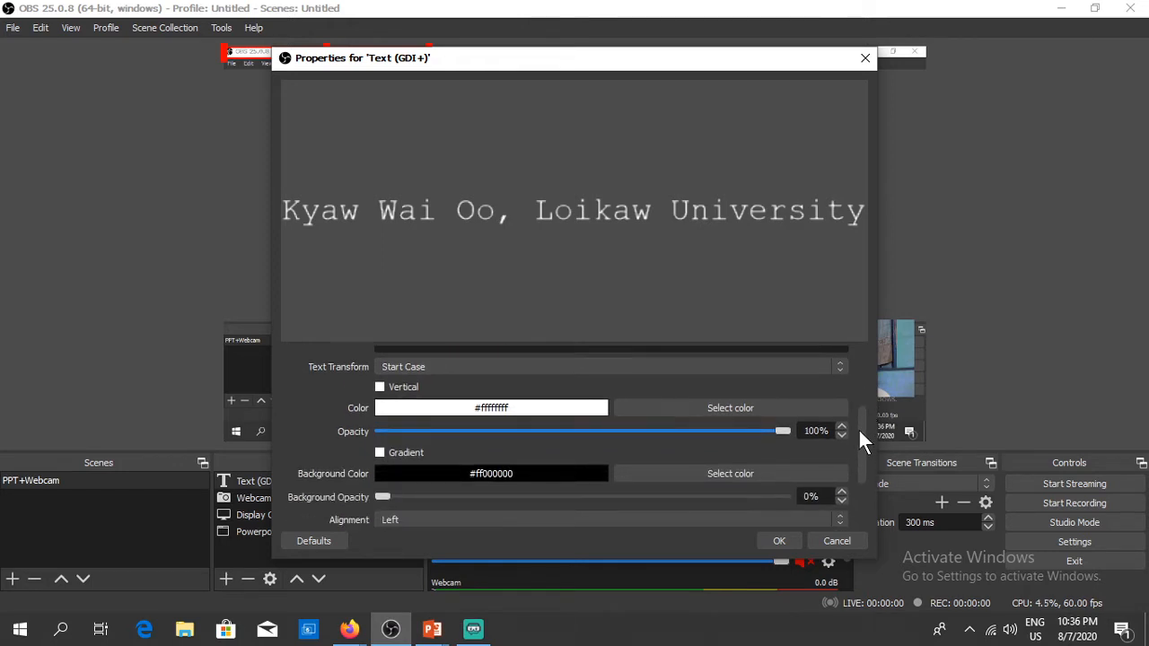
Step: Set the caption text colour to the blue swatch #0055ff and save the text properties
{"action": "left_click", "coordinate": [778, 405]}
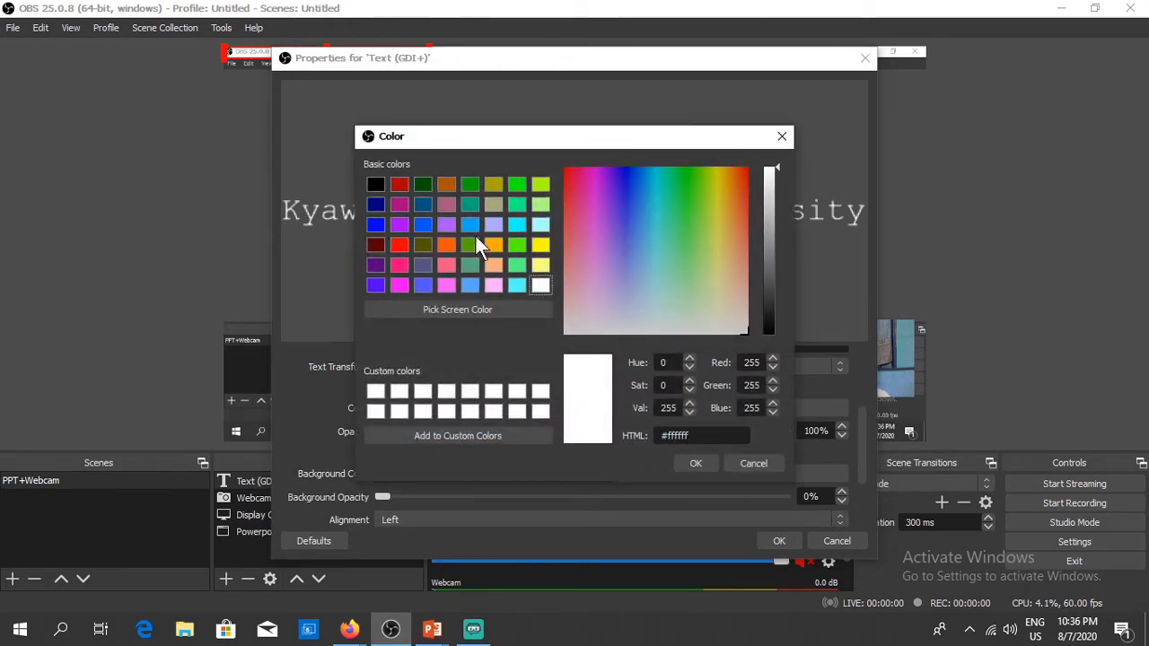
{"action": "left_click", "coordinate": [423, 225]}
{"action": "left_click", "coordinate": [690, 455]}
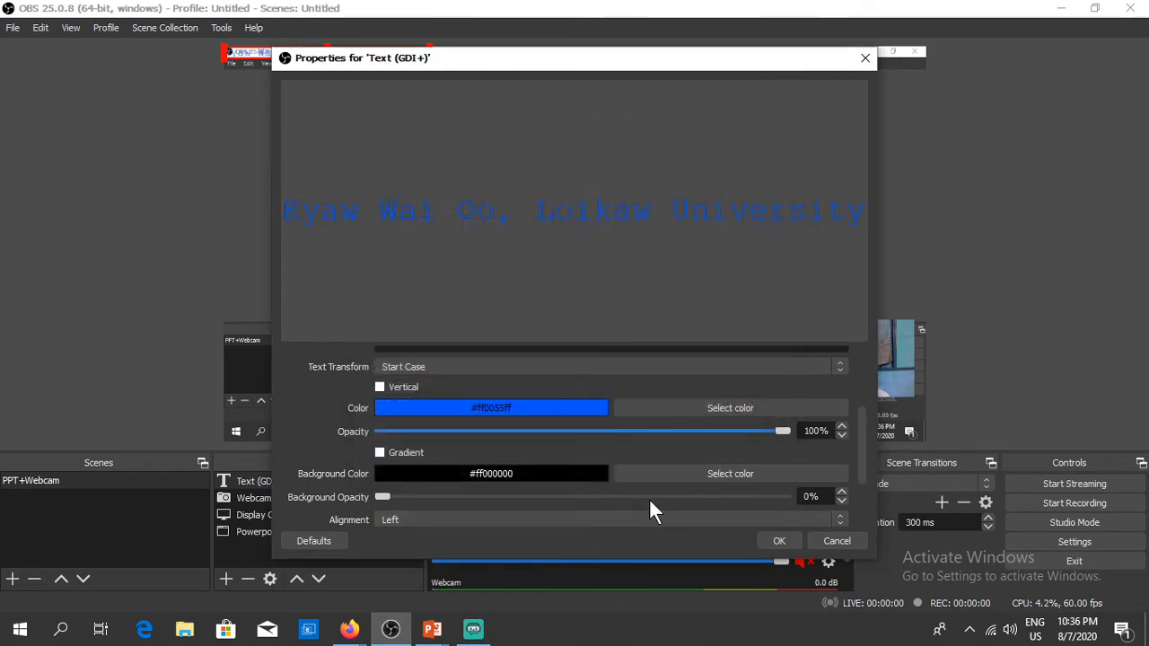
{"action": "left_click", "coordinate": [782, 540]}
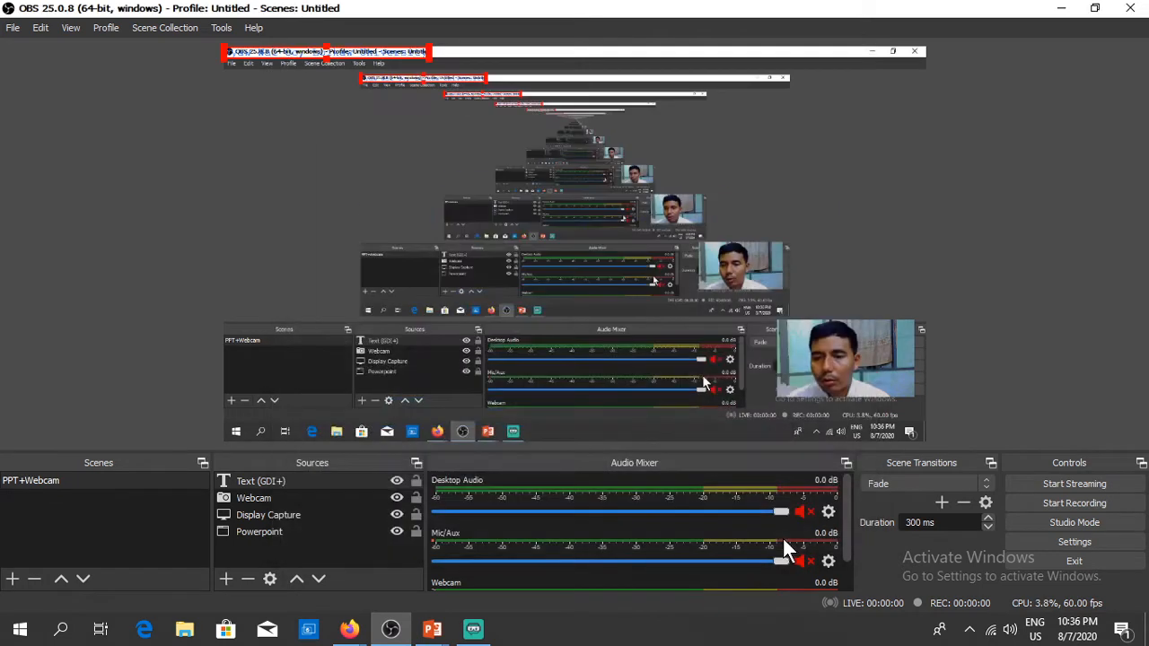
Step: Move the Text (GDI+) caption to the bottom-right of the preview canvas
{"action": "left_click", "coordinate": [285, 479]}
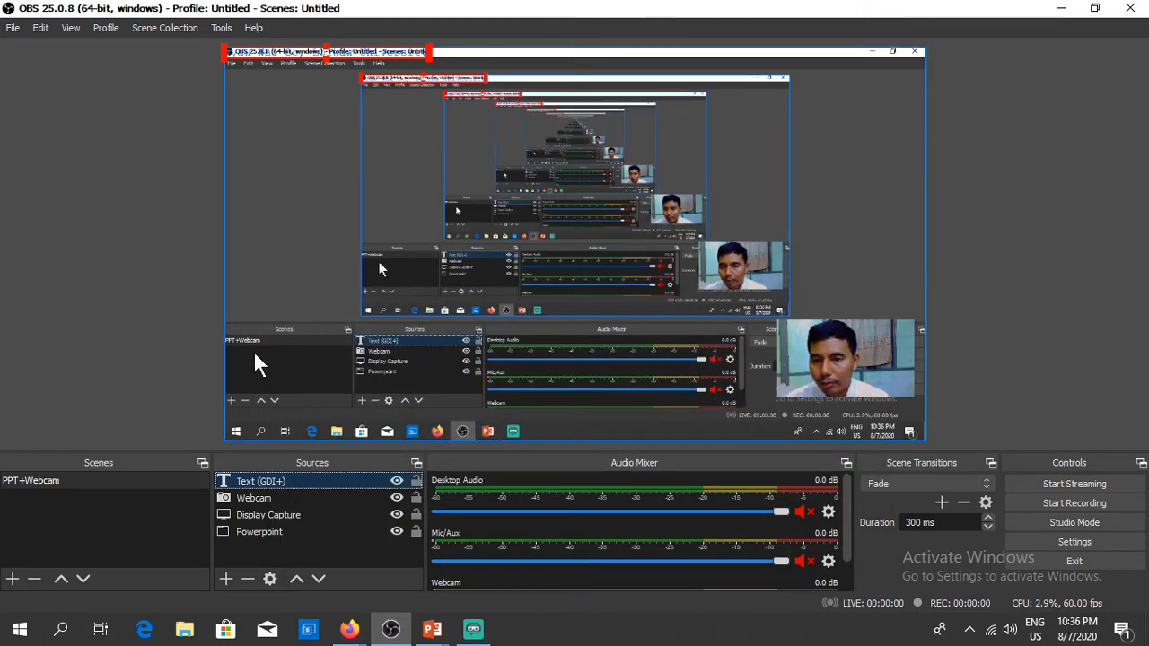
{"action": "left_click", "coordinate": [279, 52]}
{"action": "left_click_drag", "start_coordinate": [277, 51], "coordinate": [772, 414]}
{"action": "left_click", "coordinate": [1003, 330]}
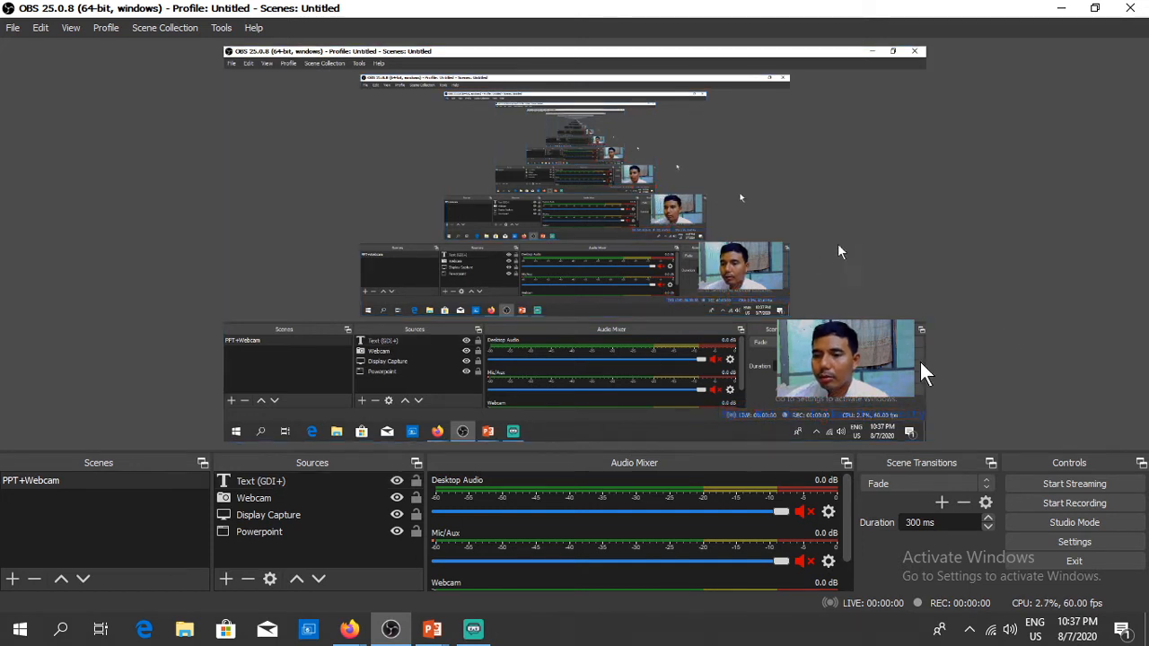
Step: Hide the Powerpoint, Display Capture and Webcam sources, then make Webcam visible again
{"action": "left_click", "coordinate": [396, 532]}
{"action": "left_click", "coordinate": [396, 515]}
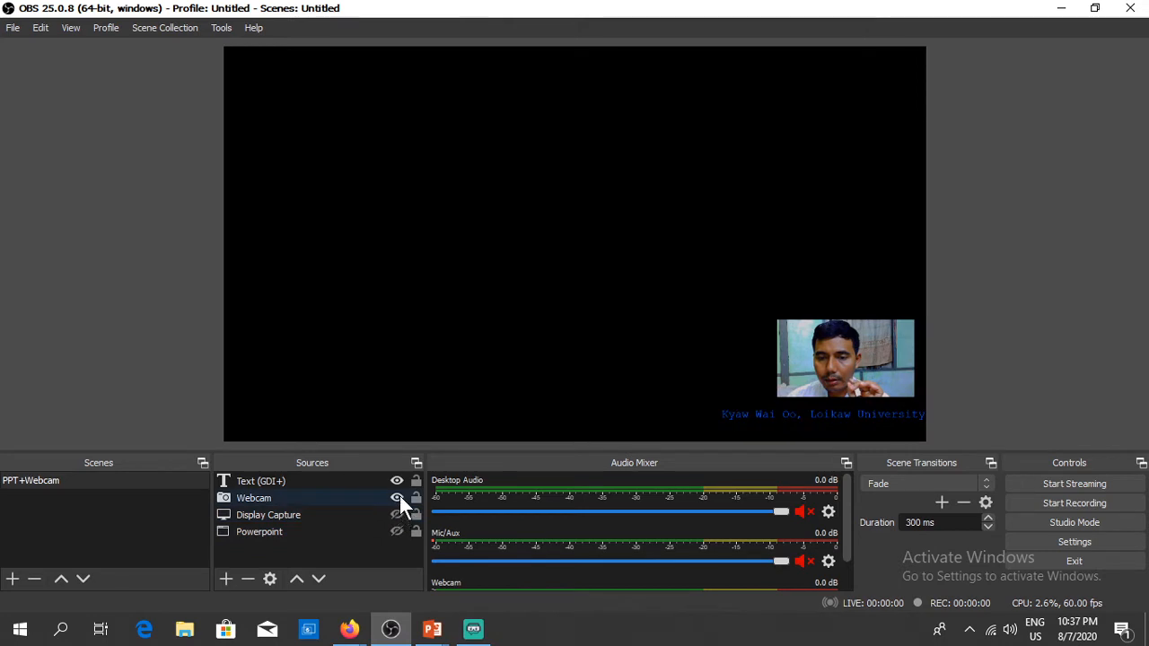
{"action": "left_click", "coordinate": [396, 499]}
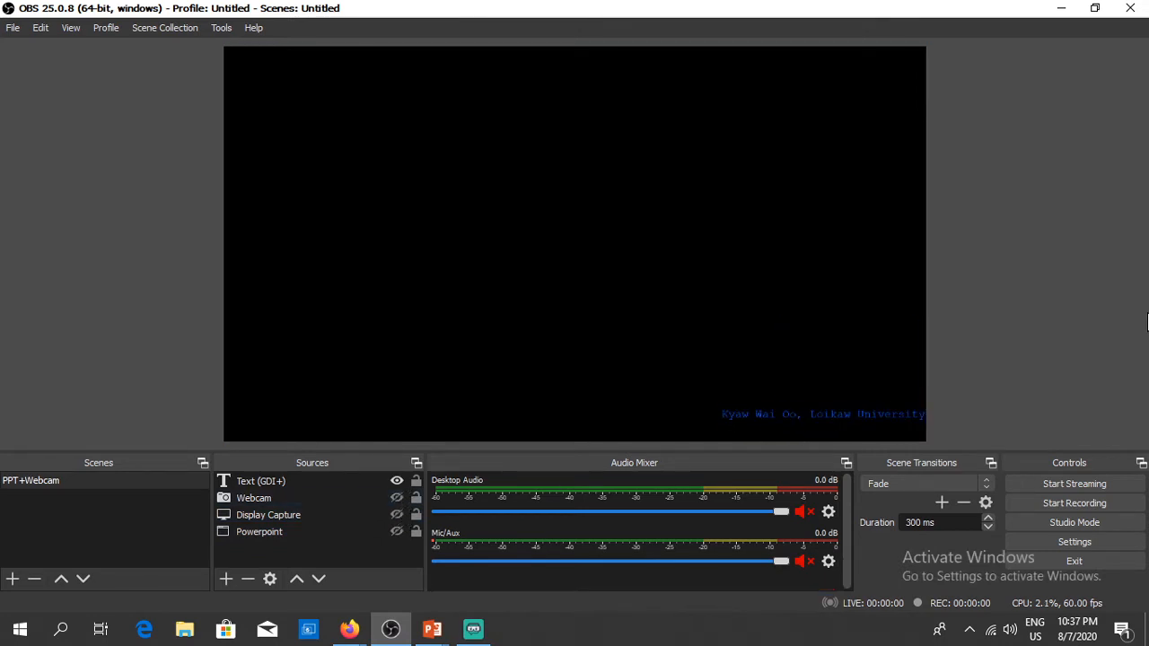
{"action": "left_click", "coordinate": [396, 498]}
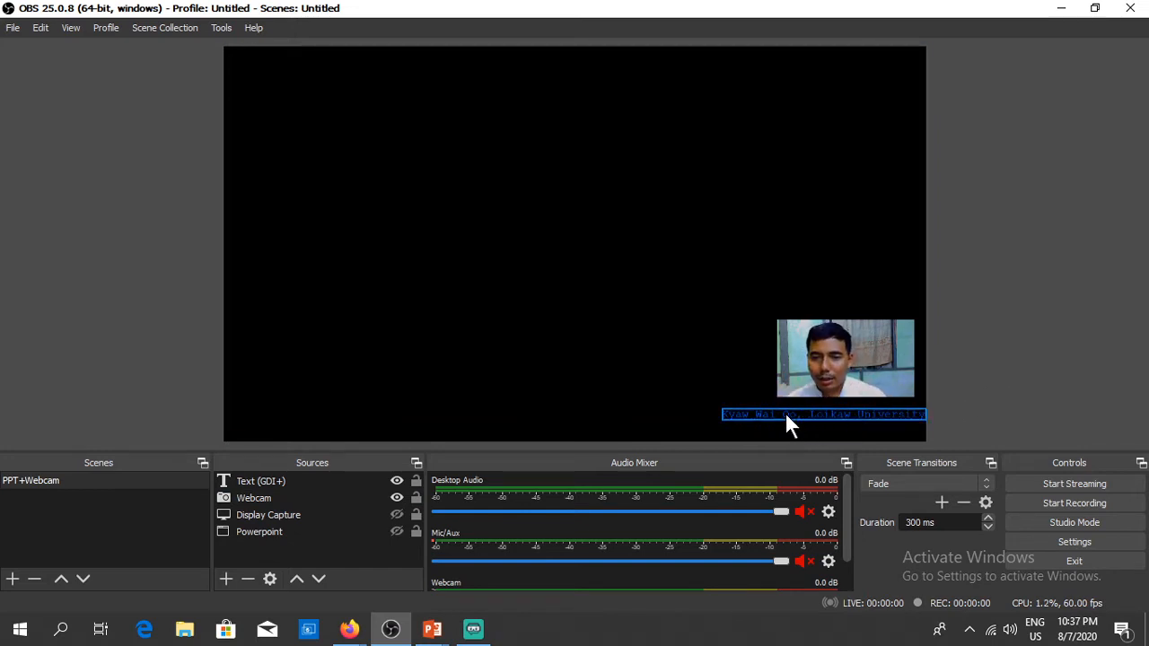
Step: Add a Scroll filter named 'Scroll' to the Text (GDI+) caption
{"action": "right_click", "coordinate": [272, 481]}
{"action": "left_click", "coordinate": [306, 449]}
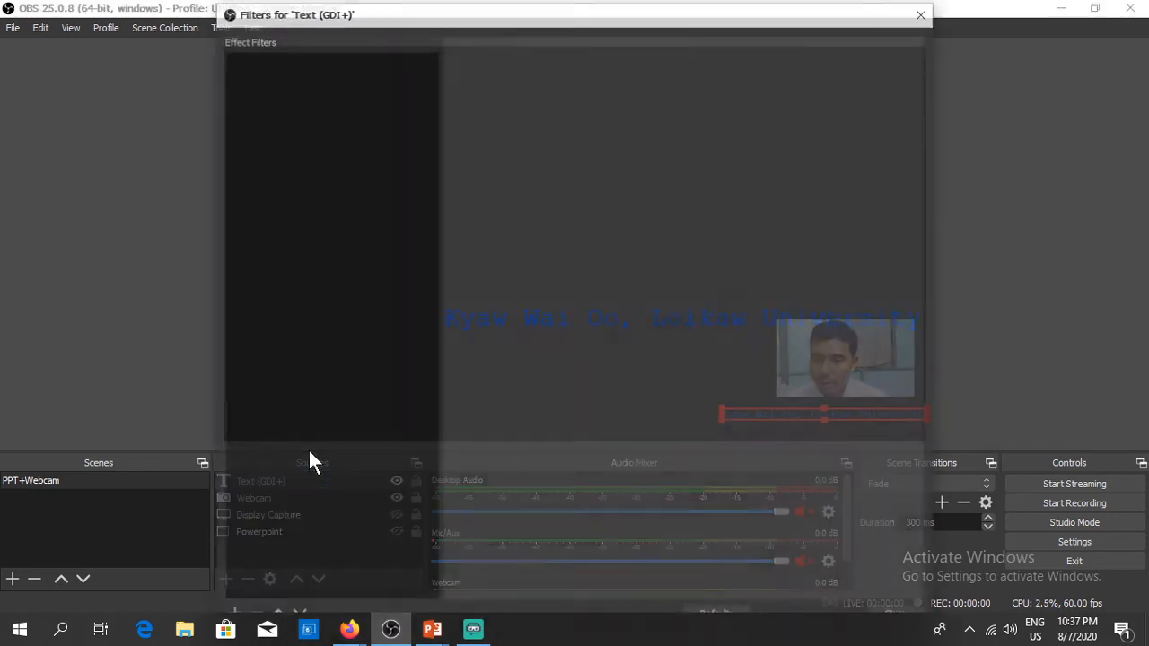
{"action": "left_click_drag", "start_coordinate": [403, 7], "coordinate": [412, 49]}
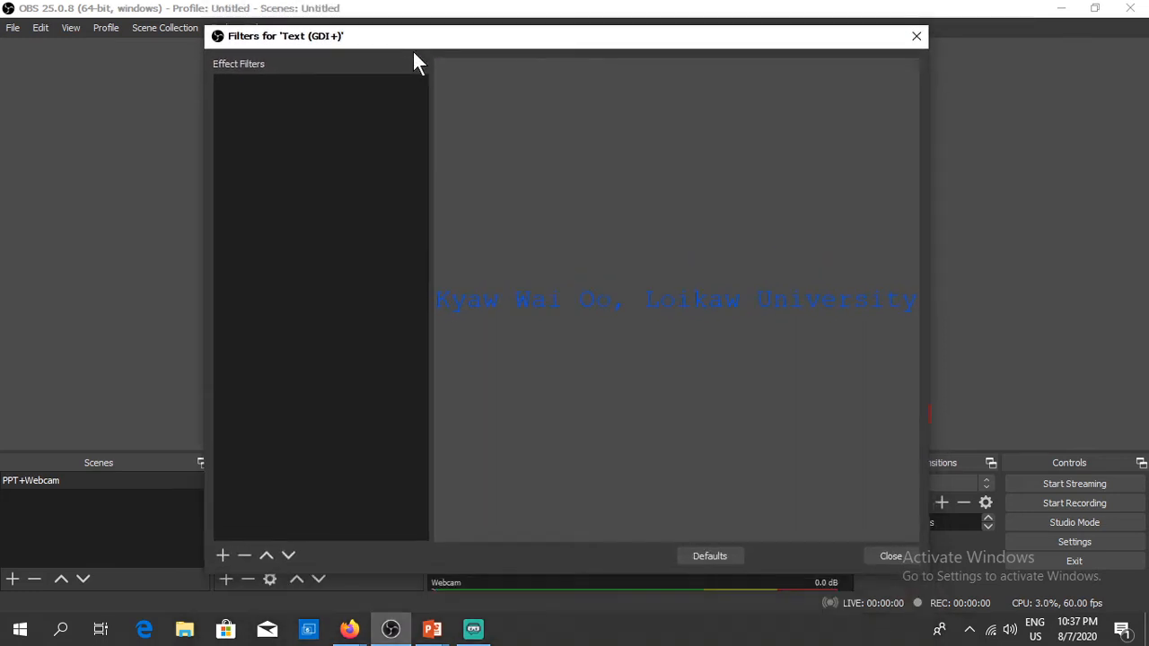
{"action": "left_click", "coordinate": [224, 553]}
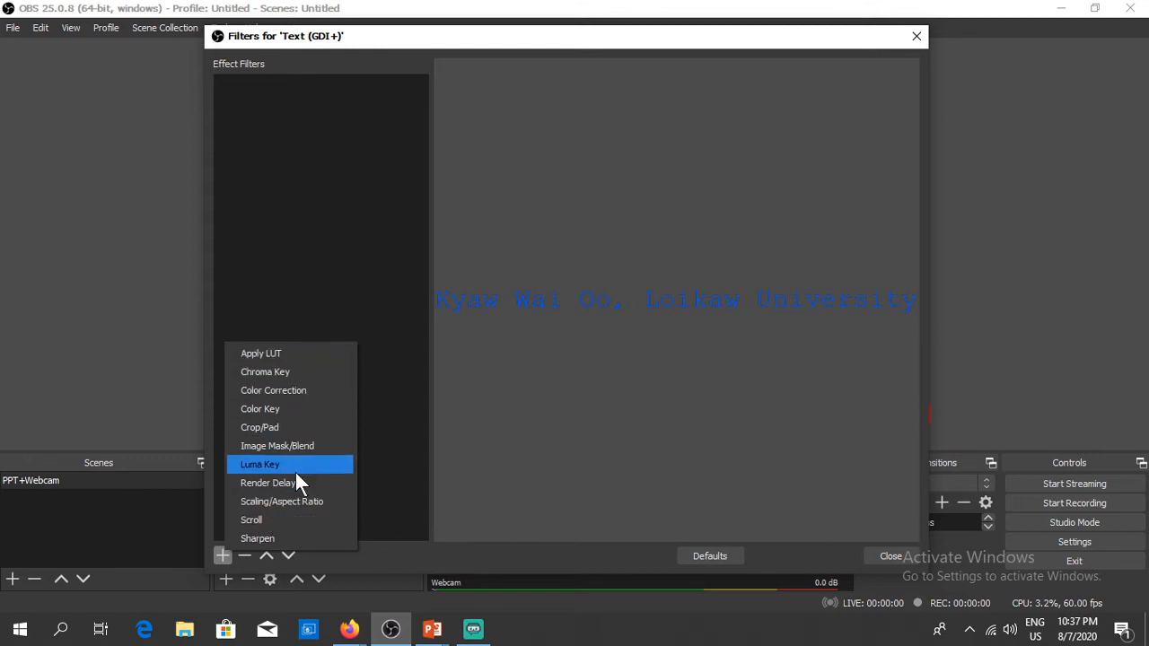
{"action": "left_click", "coordinate": [278, 521]}
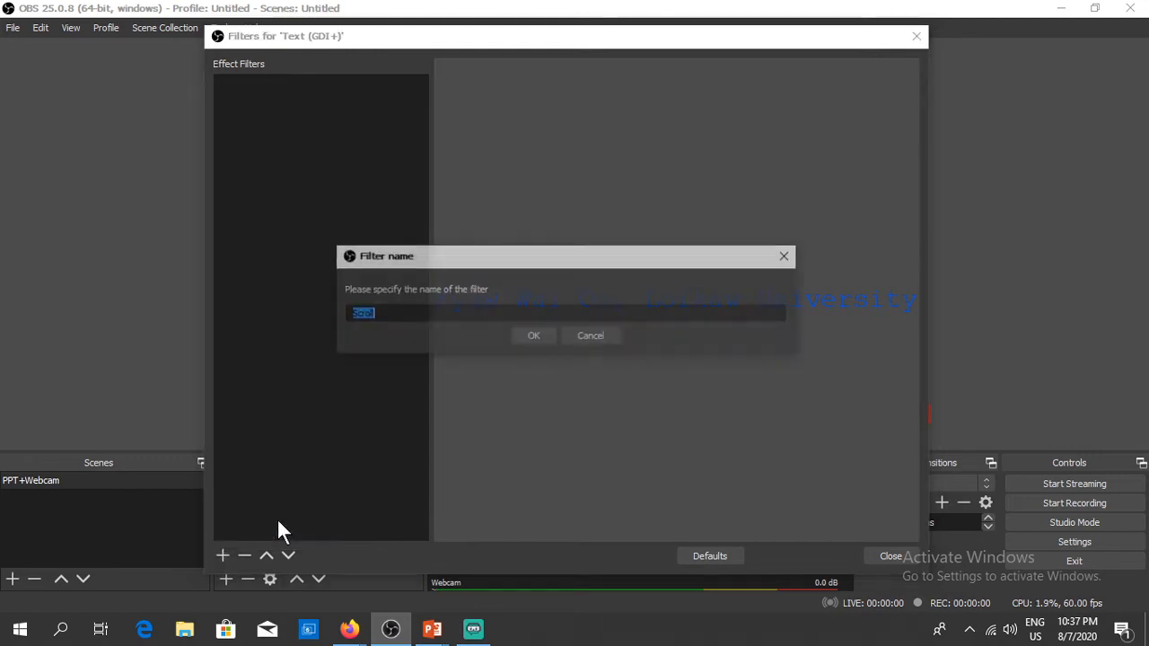
{"action": "left_click", "coordinate": [518, 335]}
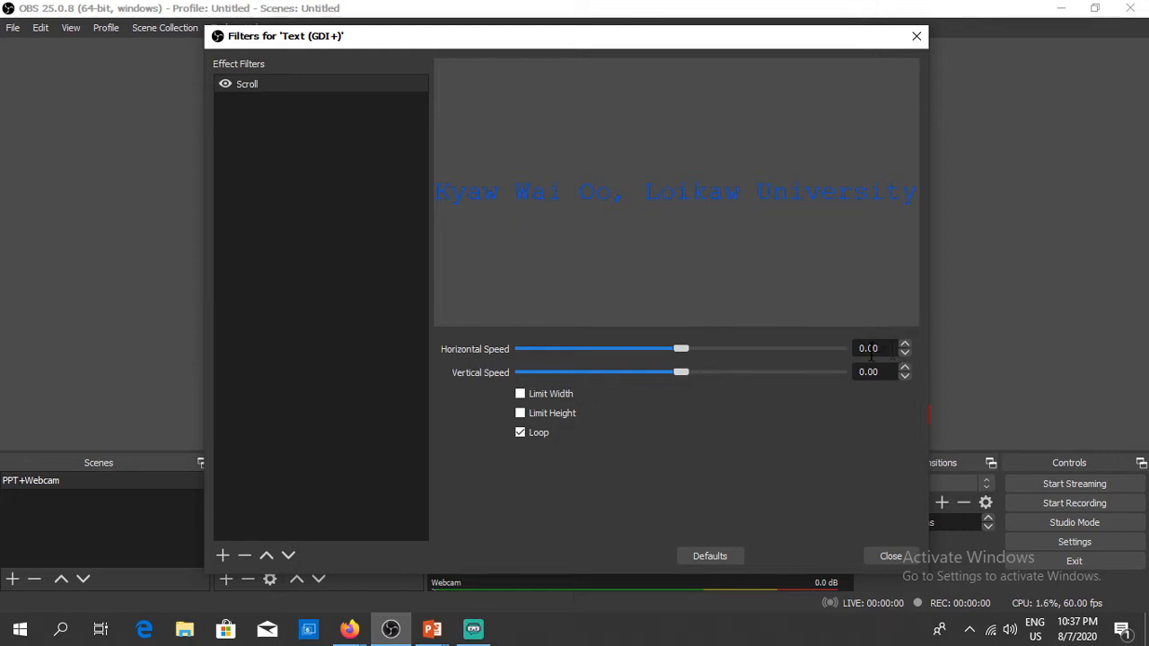
Step: Raise the Scroll filter's Horizontal Speed to 7.00 and close the Filters window
{"action": "left_click", "coordinate": [904, 344]}
{"action": "left_click", "coordinate": [908, 343]}
{"action": "left_click", "coordinate": [908, 343]}
{"action": "left_click", "coordinate": [906, 343]}
{"action": "left_click", "coordinate": [906, 343]}
{"action": "left_click", "coordinate": [907, 343]}
{"action": "left_click", "coordinate": [907, 343]}
{"action": "left_click", "coordinate": [907, 342]}
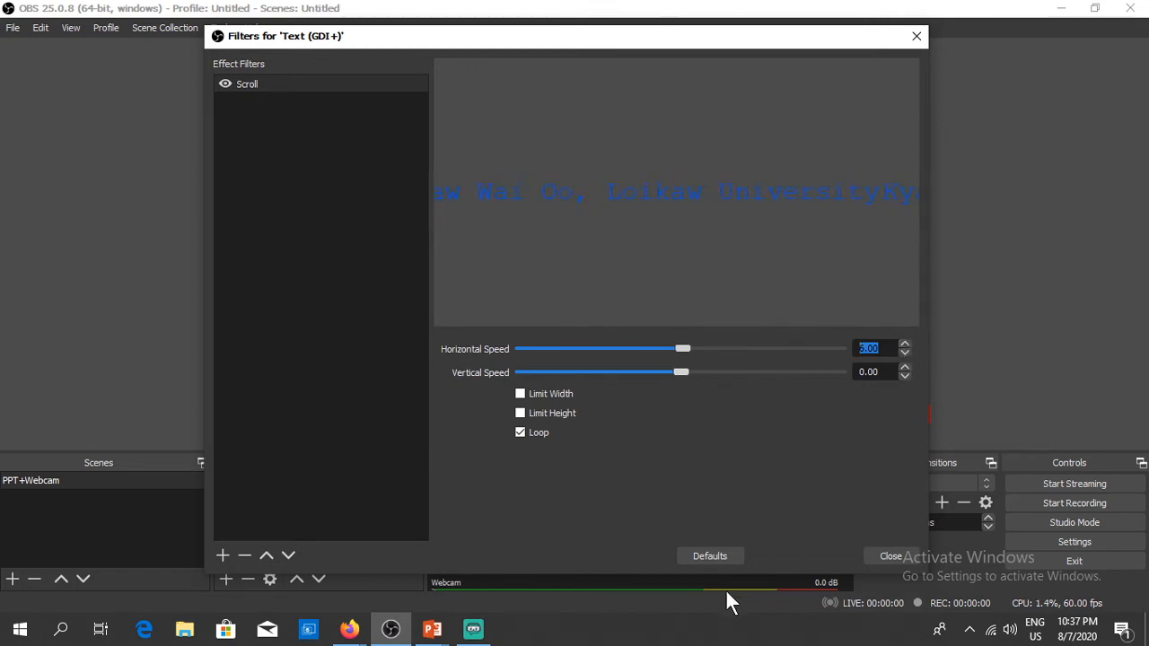
{"action": "left_click", "coordinate": [890, 556]}
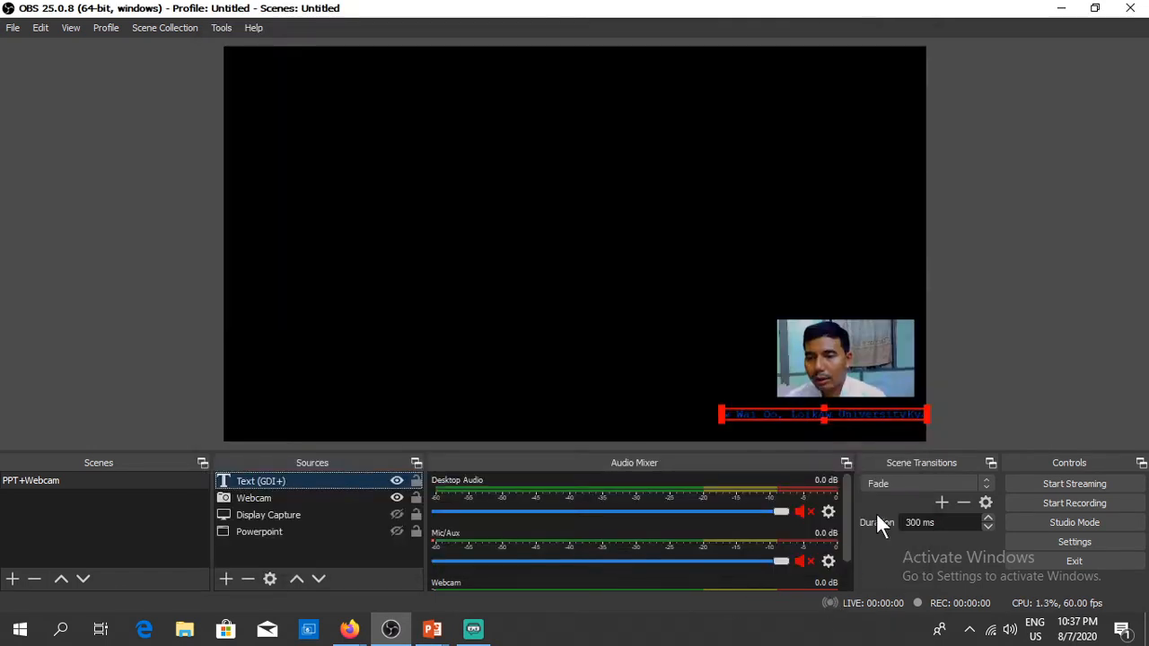
Step: Make the Webcam, Display Capture and Powerpoint sources visible in the scene again
{"action": "left_click", "coordinate": [992, 368]}
{"action": "left_click", "coordinate": [397, 498]}
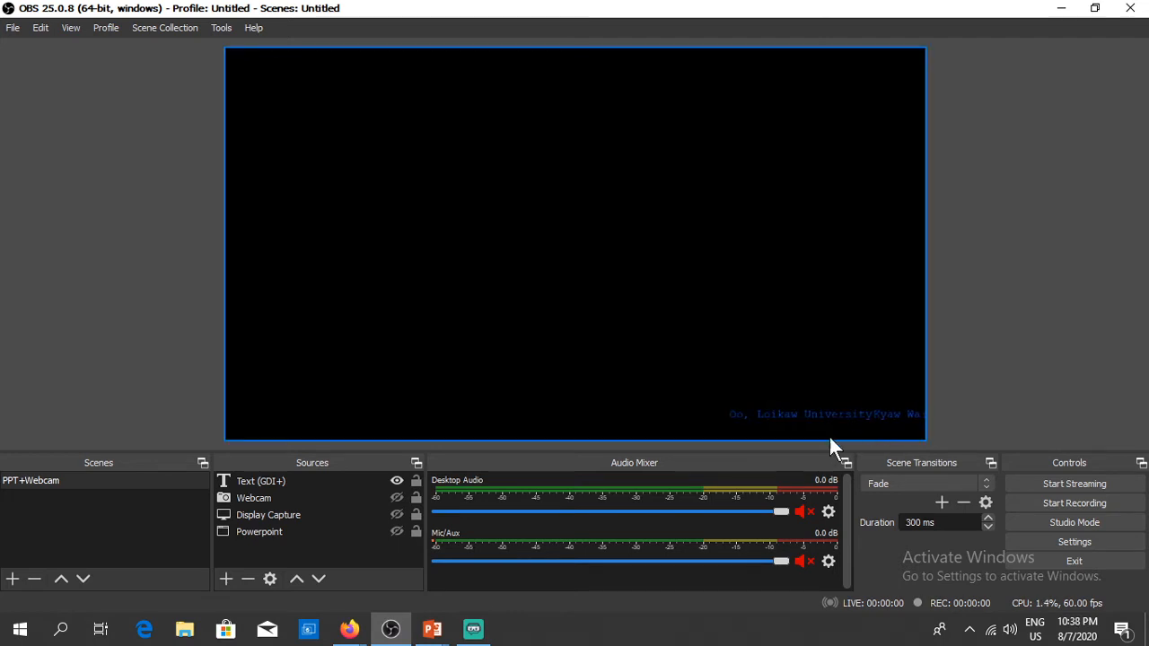
{"action": "left_click", "coordinate": [396, 498]}
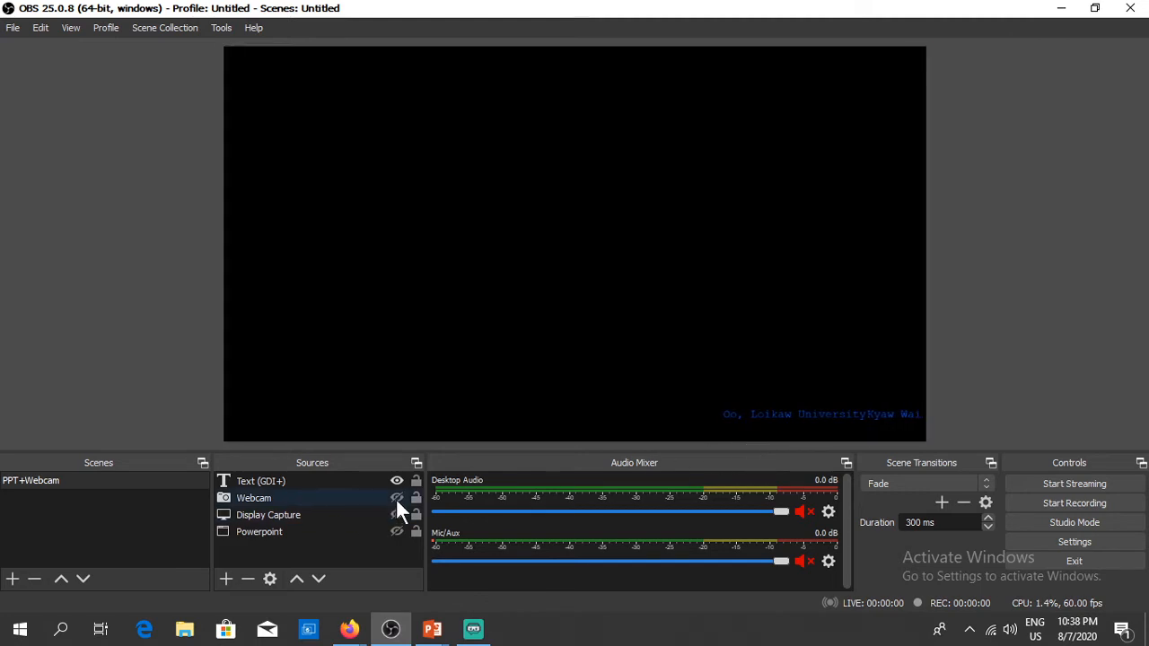
{"action": "left_click", "coordinate": [396, 514]}
{"action": "left_click", "coordinate": [397, 531]}
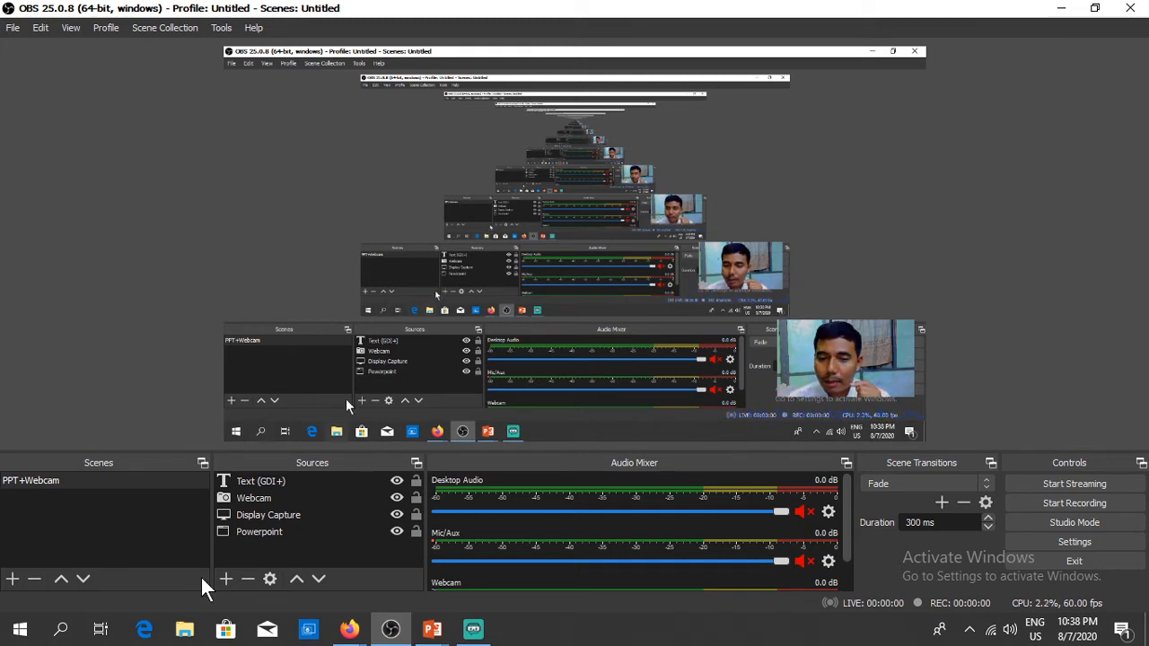
Step: Add an Image source showing the campus photo from Downloads, shrunk to a top-left thumbnail
{"action": "left_click", "coordinate": [226, 579]}
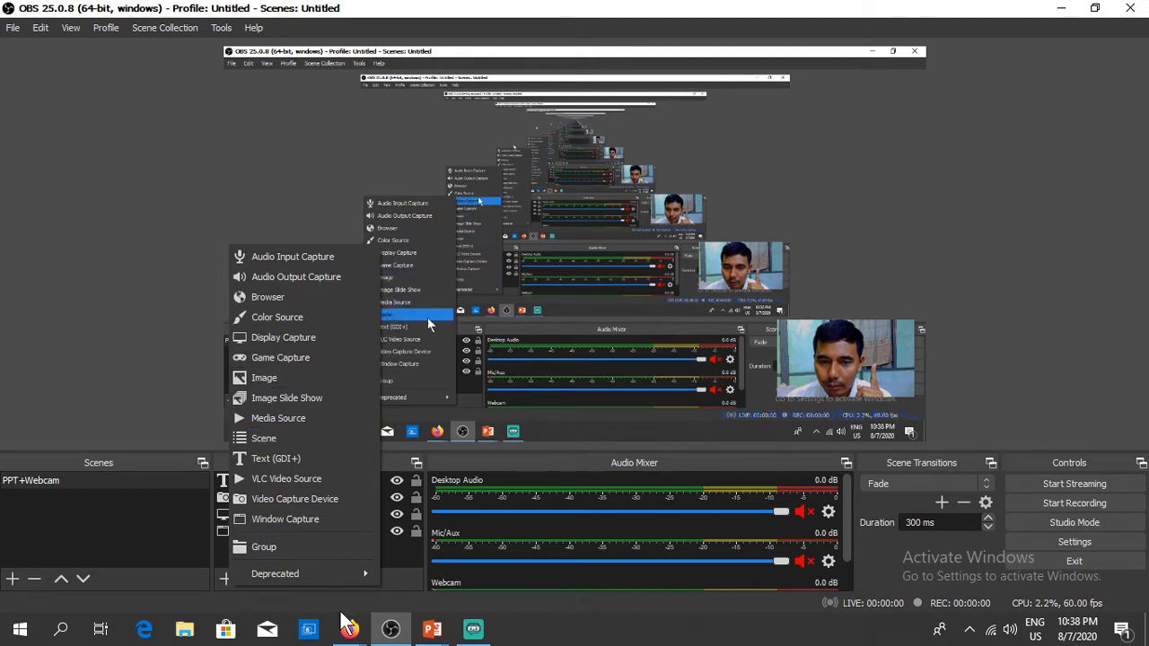
{"action": "left_click", "coordinate": [269, 381]}
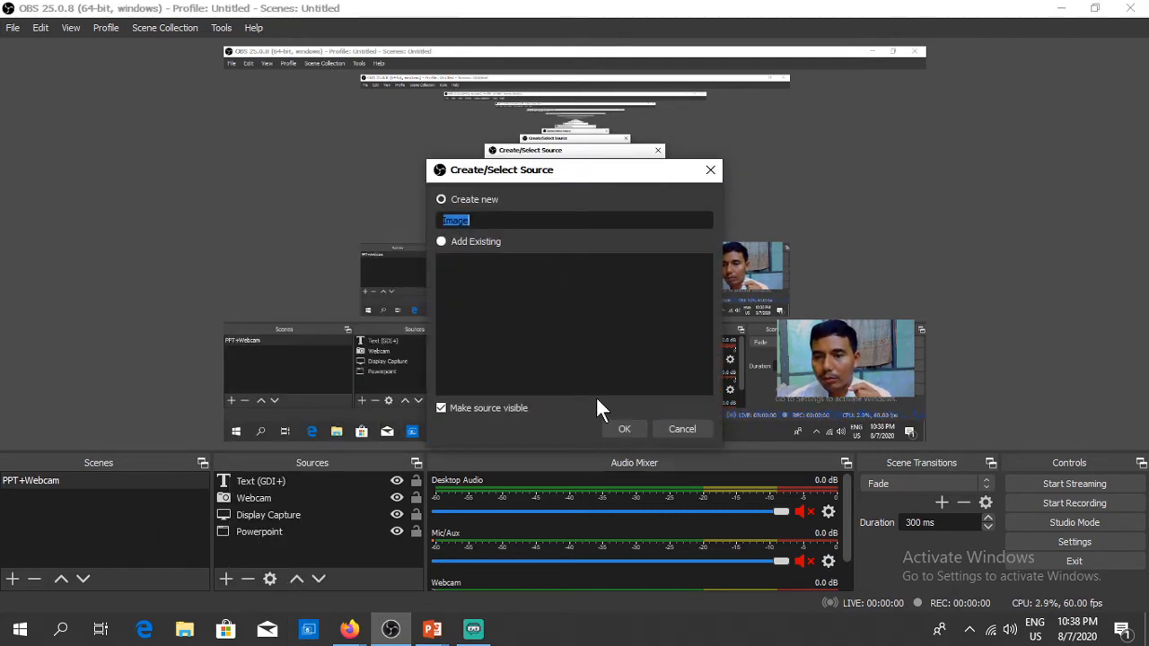
{"action": "left_click", "coordinate": [624, 428]}
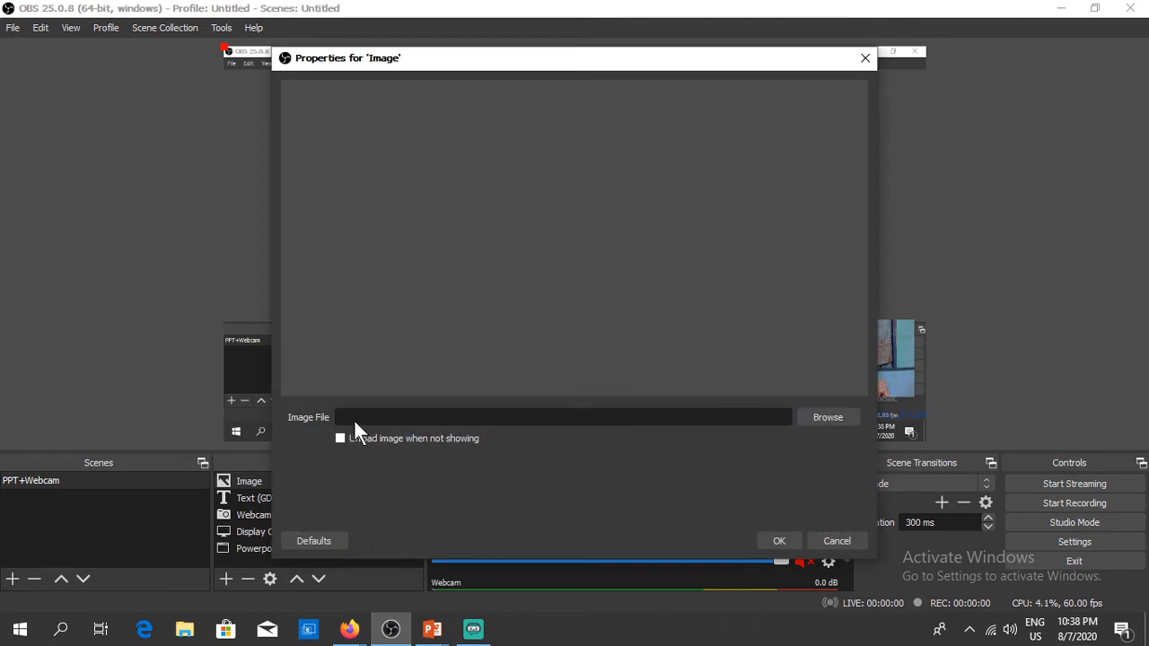
{"action": "left_click", "coordinate": [821, 417]}
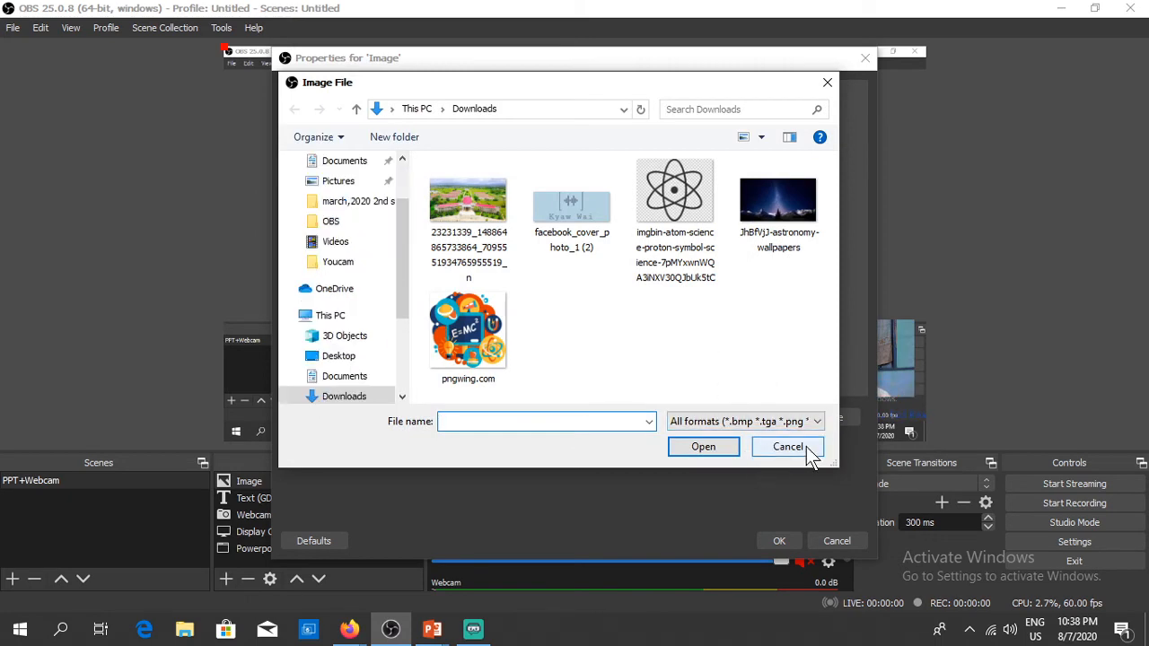
{"action": "left_click", "coordinate": [465, 203]}
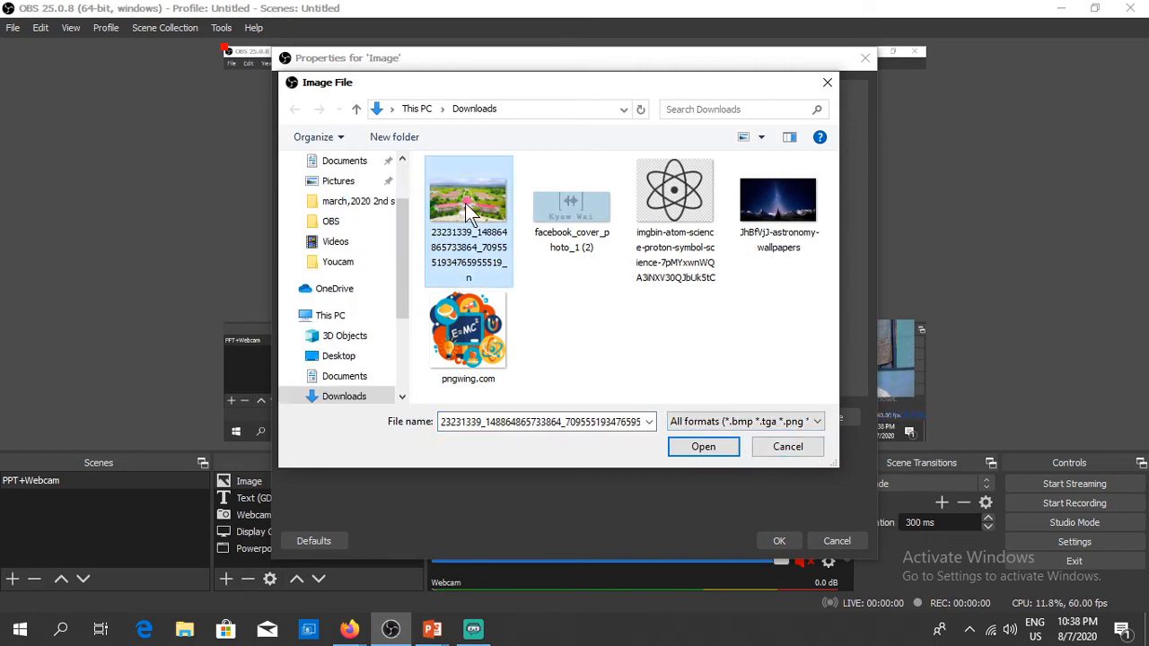
{"action": "left_click", "coordinate": [689, 450]}
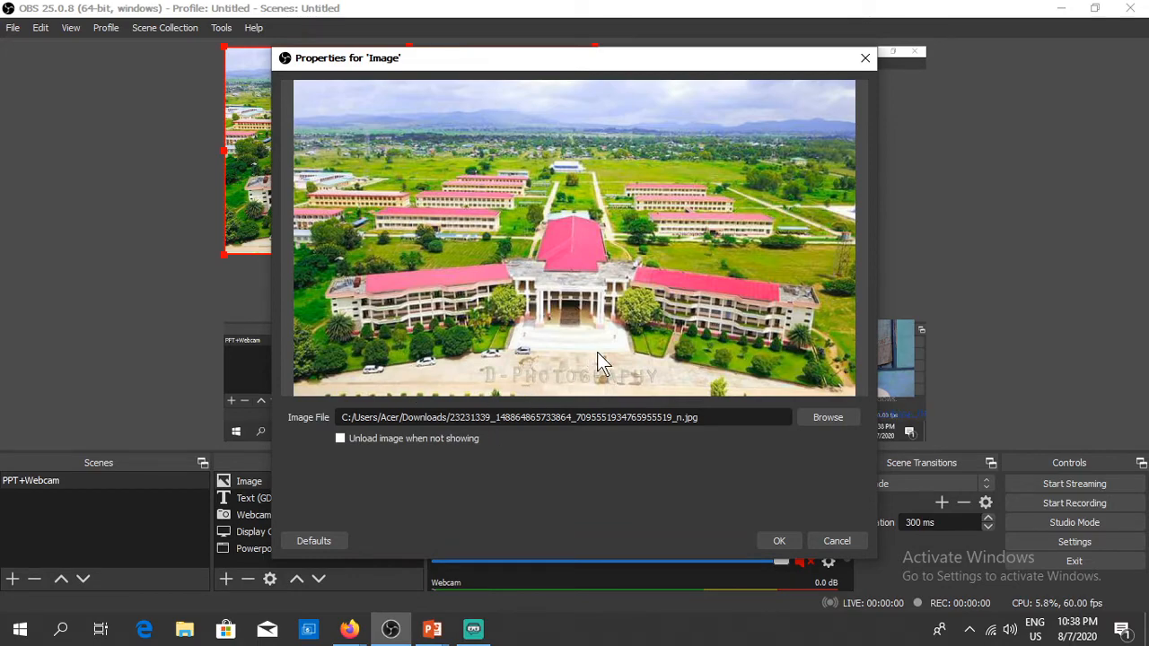
{"action": "left_click", "coordinate": [776, 537]}
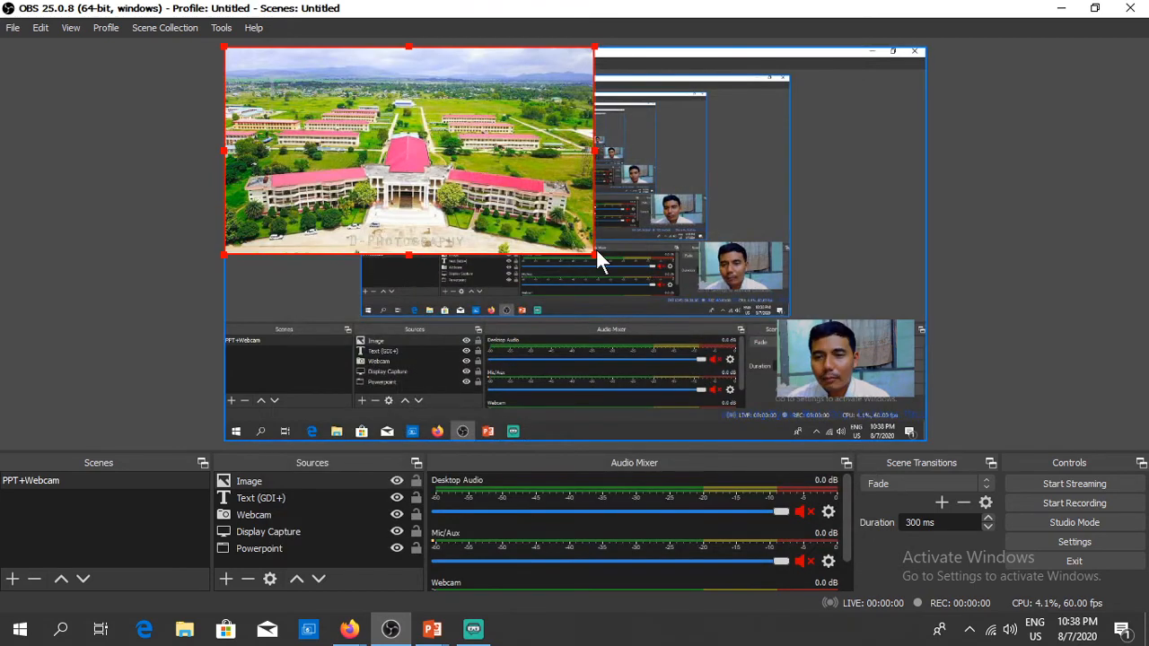
{"action": "left_click_drag", "start_coordinate": [589, 250], "coordinate": [256, 71]}
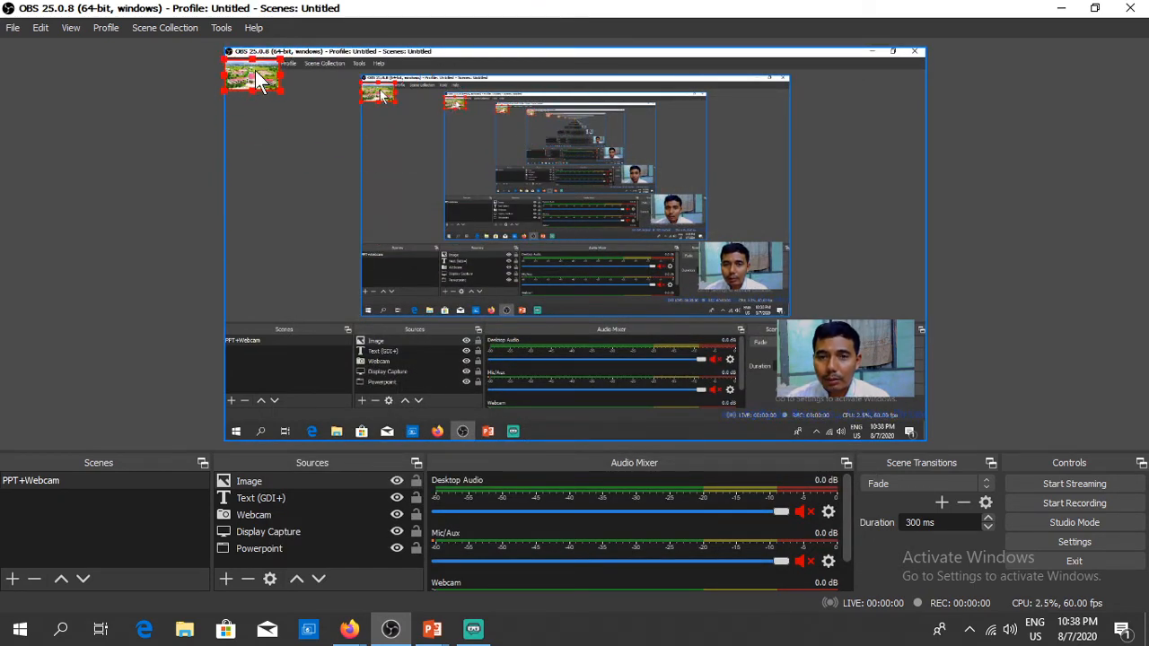
{"action": "left_click", "coordinate": [1028, 223]}
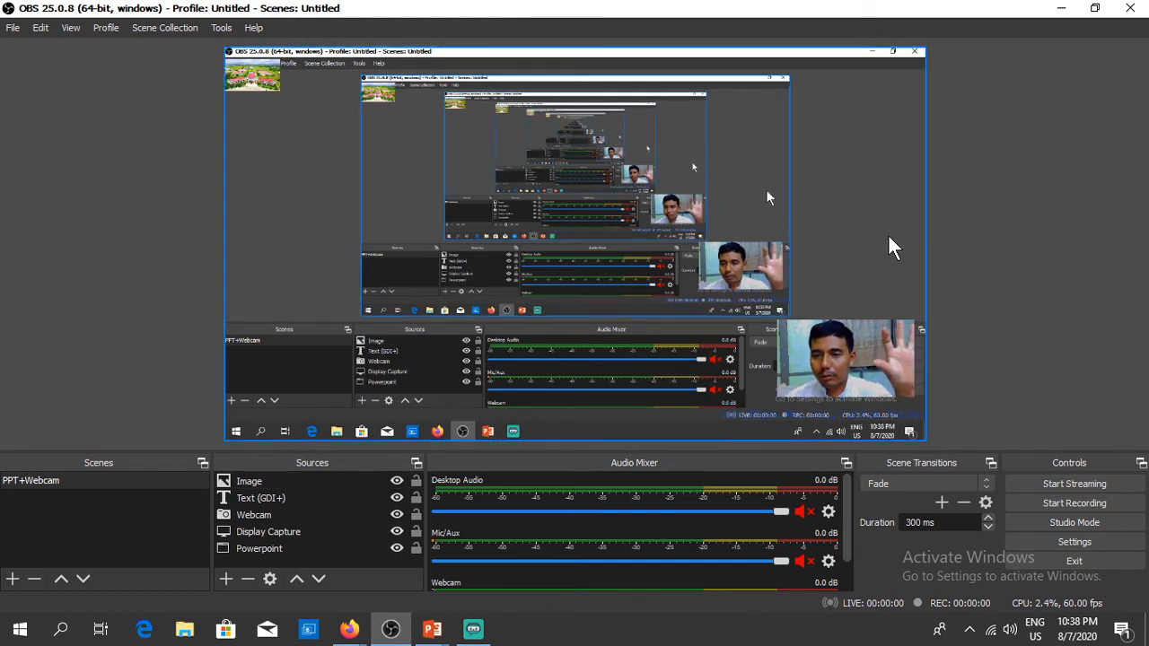
Step: Add an Audio Input Capture source using the Microphone Array (Realtek(R) Audio) device
{"action": "left_click", "coordinate": [229, 579]}
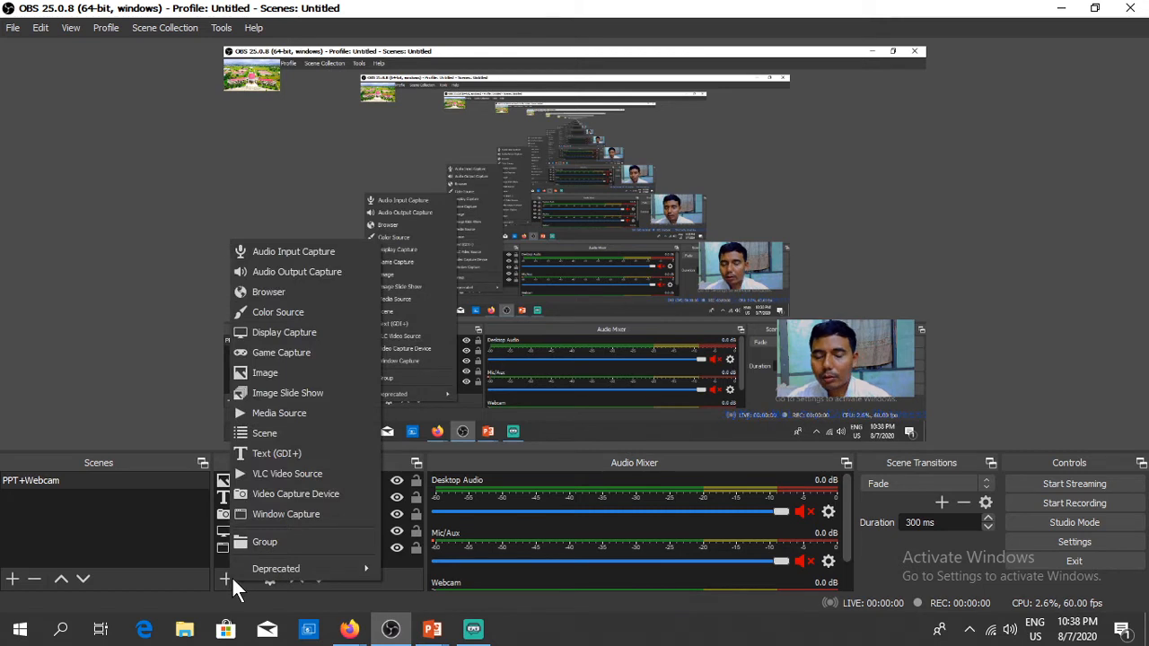
{"action": "left_click", "coordinate": [296, 253]}
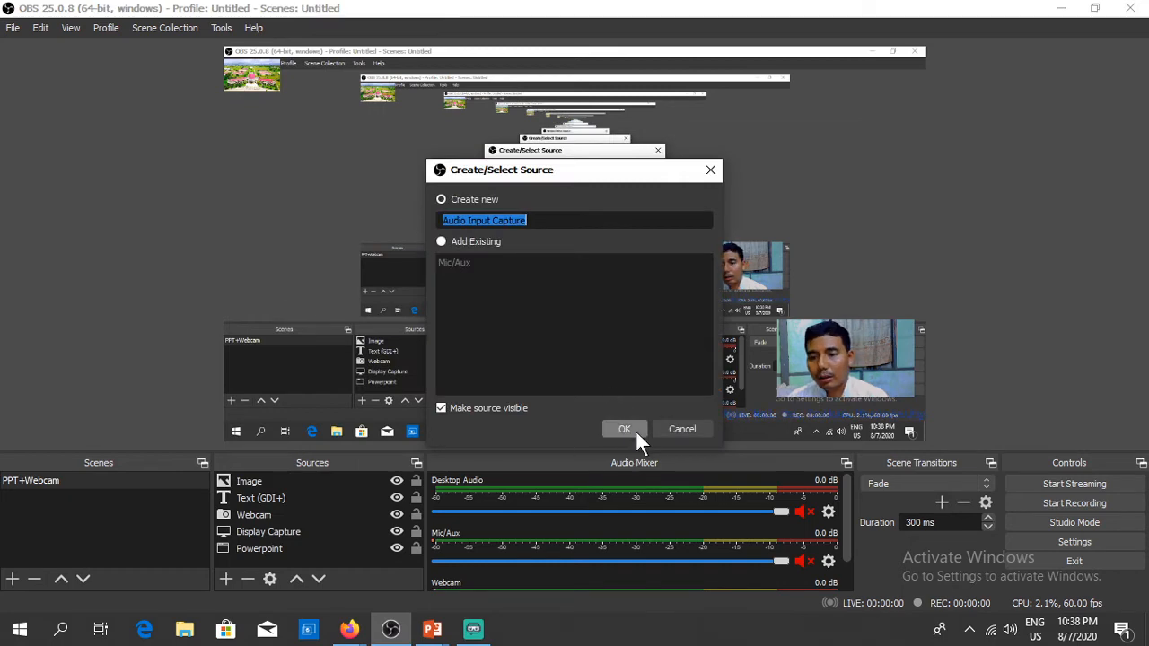
{"action": "left_click", "coordinate": [635, 430]}
{"action": "left_click", "coordinate": [446, 98]}
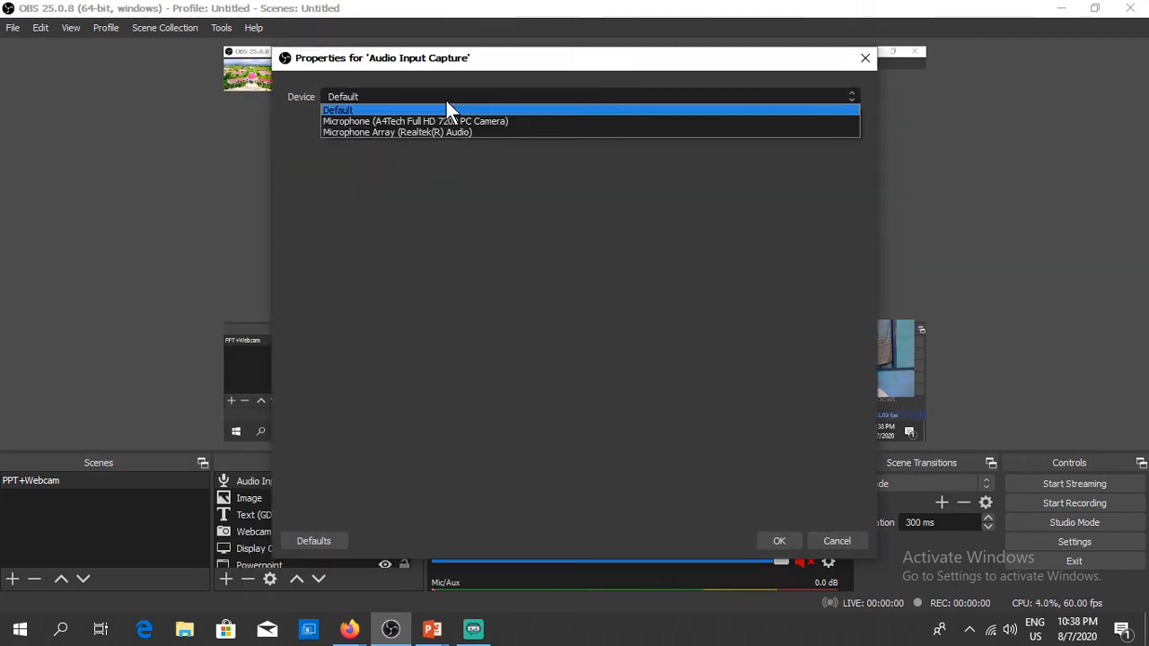
{"action": "left_click", "coordinate": [403, 132]}
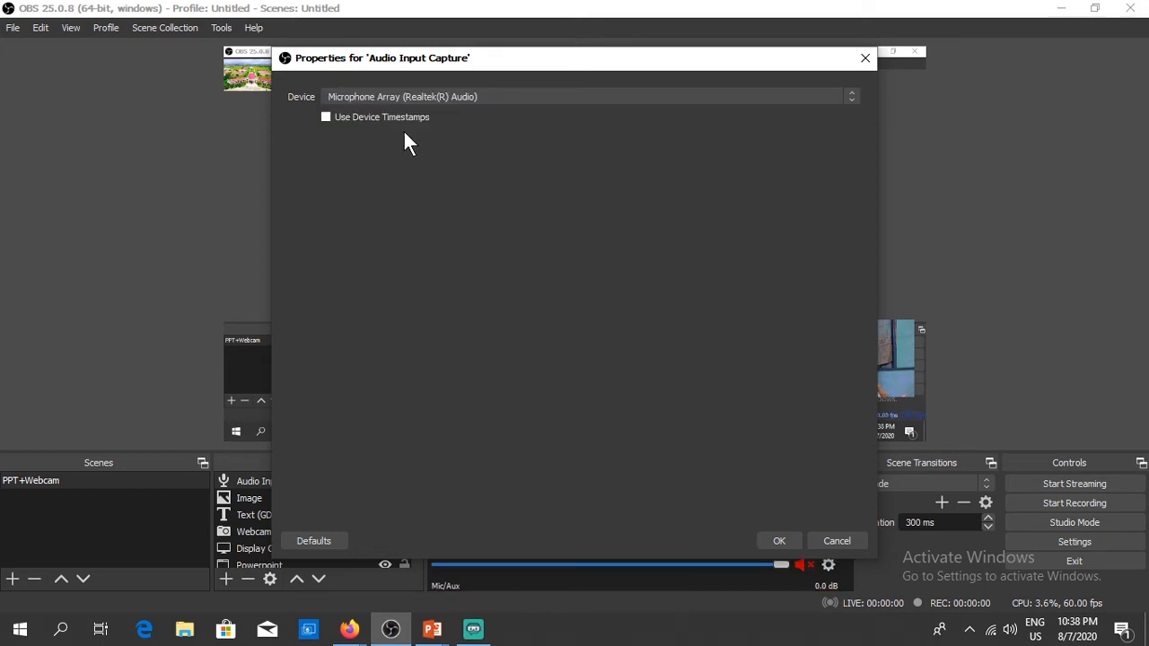
{"action": "left_click", "coordinate": [779, 540]}
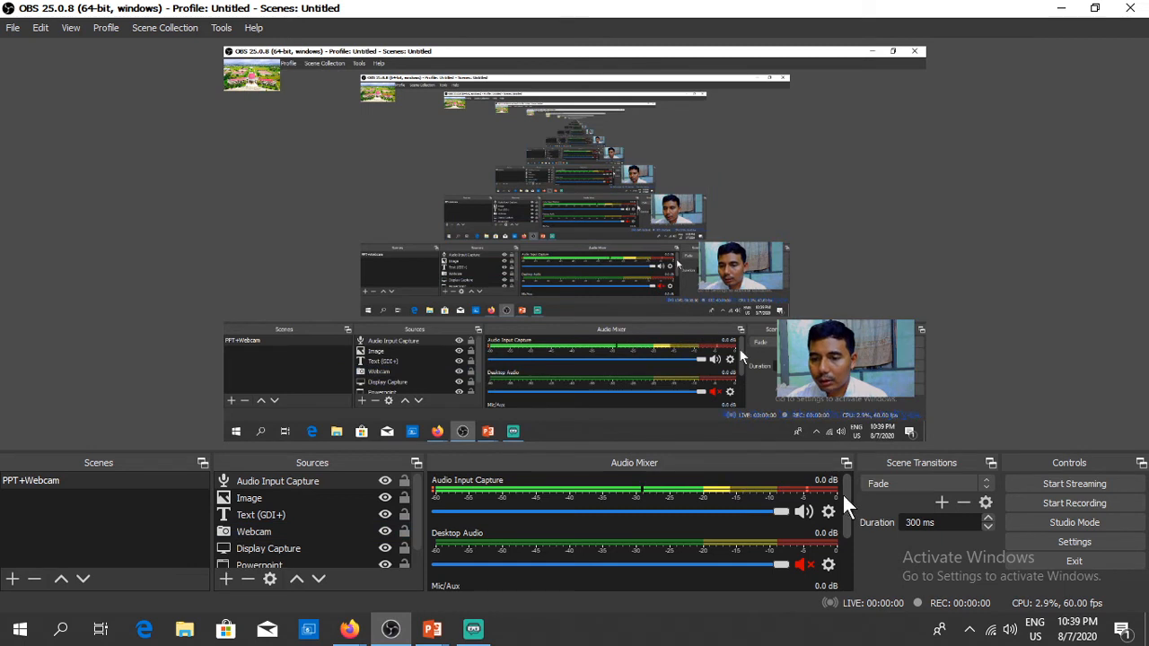
{"action": "left_click", "coordinate": [810, 562]}
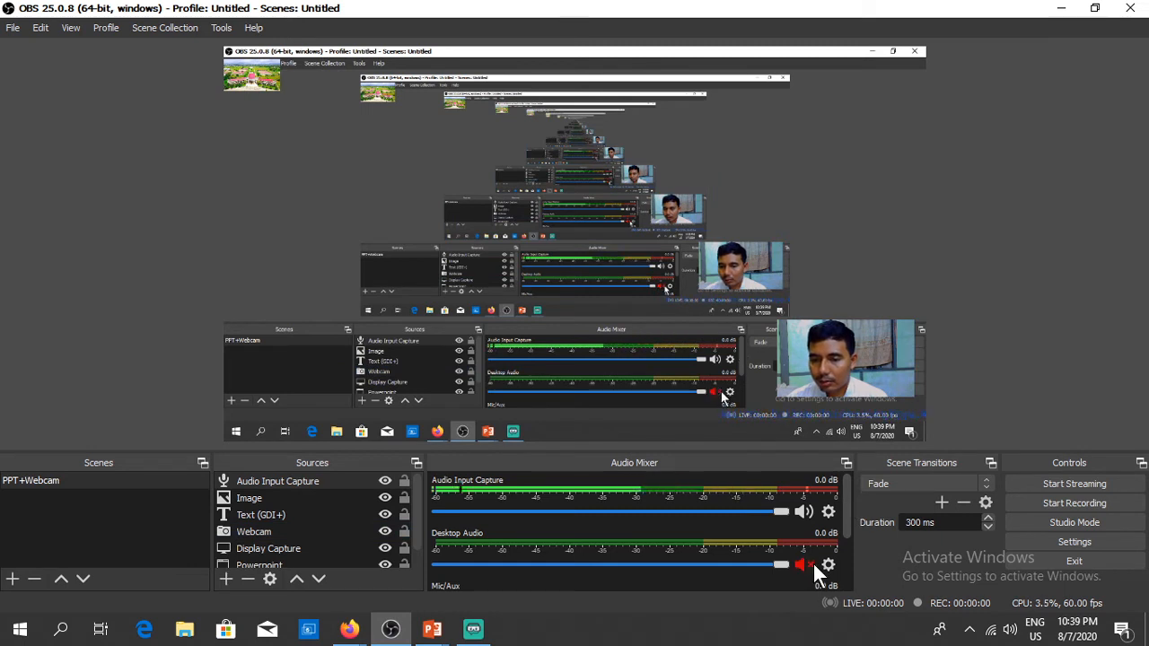
{"action": "left_click", "coordinate": [812, 563]}
{"action": "left_click_drag", "start_coordinate": [842, 500], "coordinate": [802, 584]}
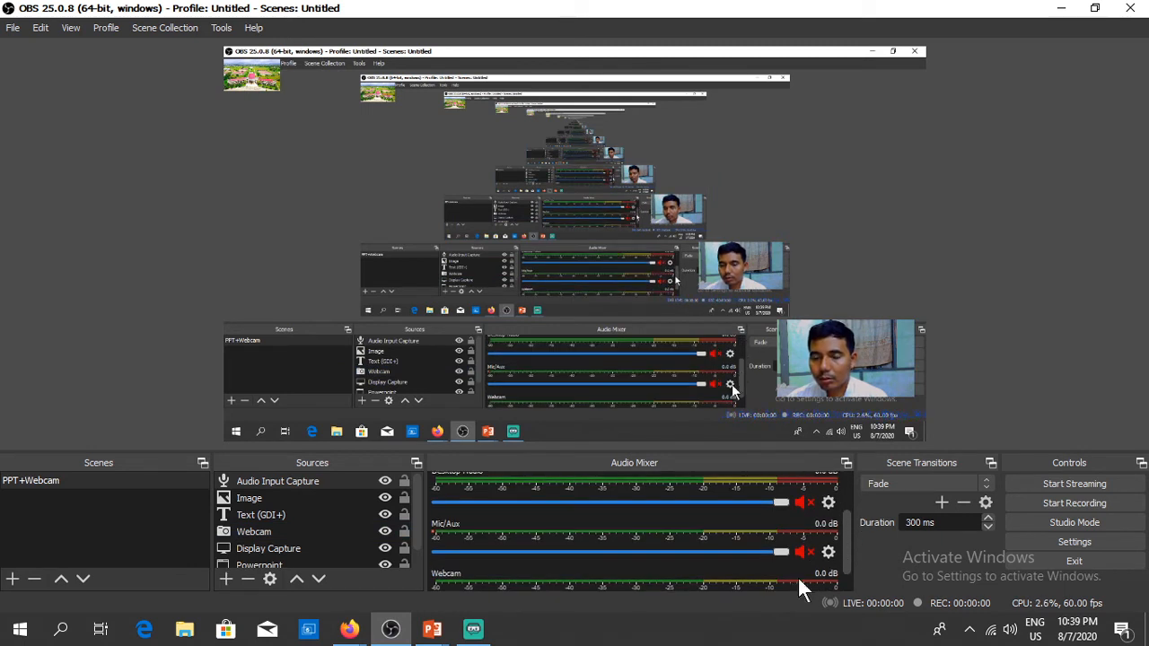
{"action": "mouse_move", "coordinate": [455, 634]}
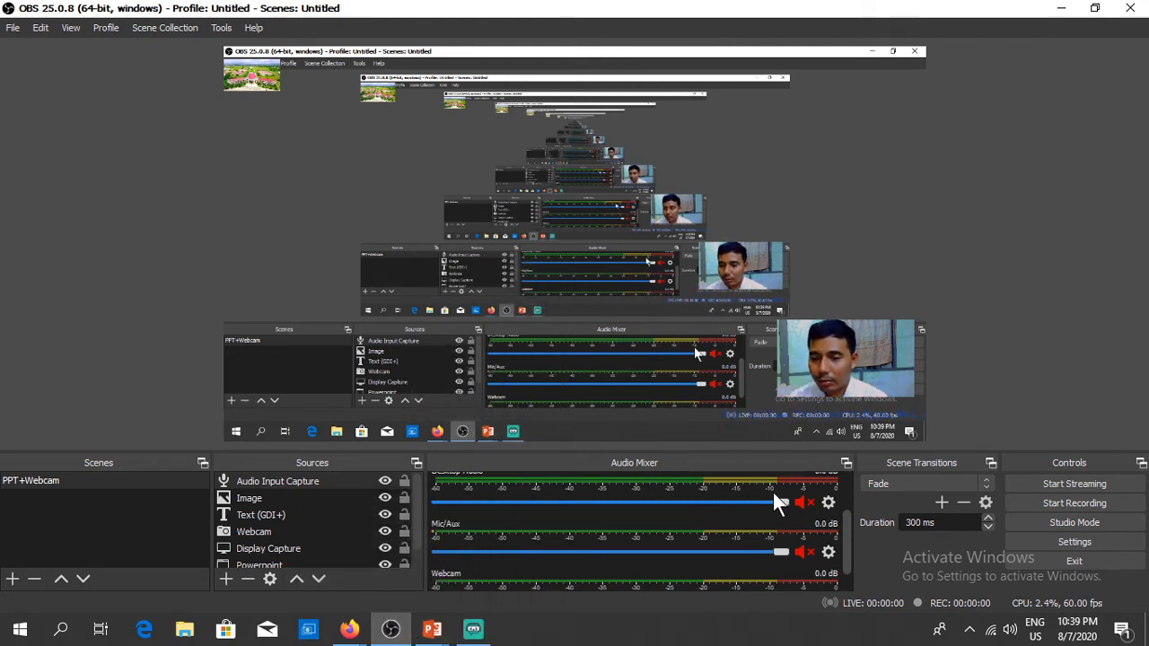
{"action": "scroll", "coordinate": [846, 534], "scroll_direction": "up", "scroll_amount": 3}
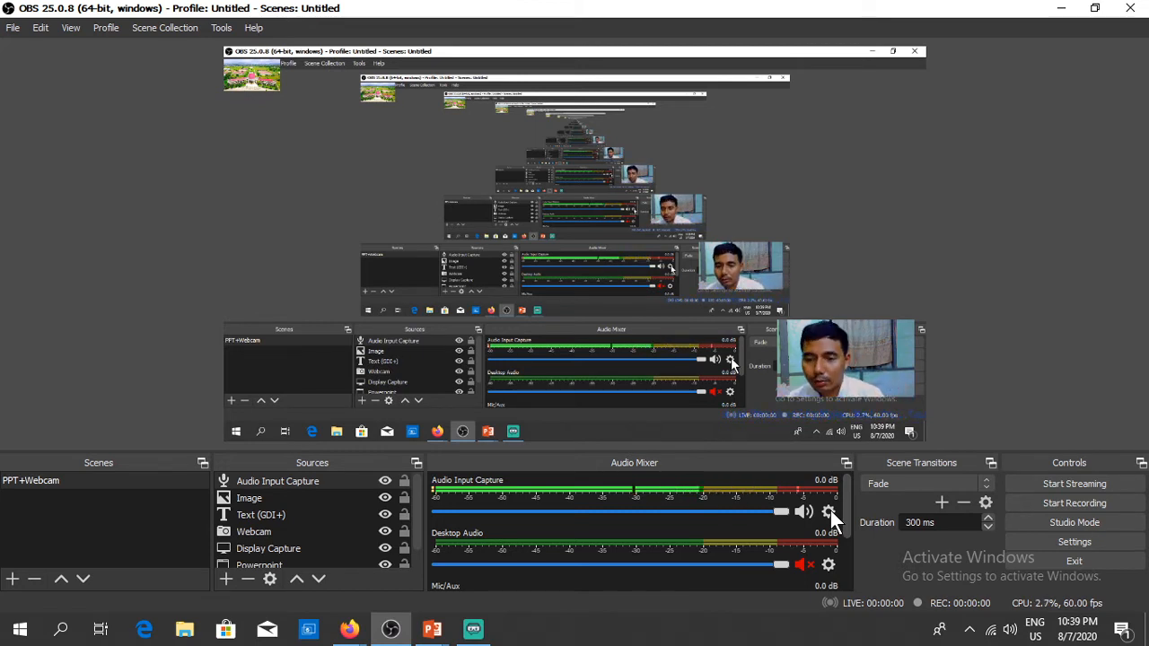
{"action": "left_click", "coordinate": [830, 511]}
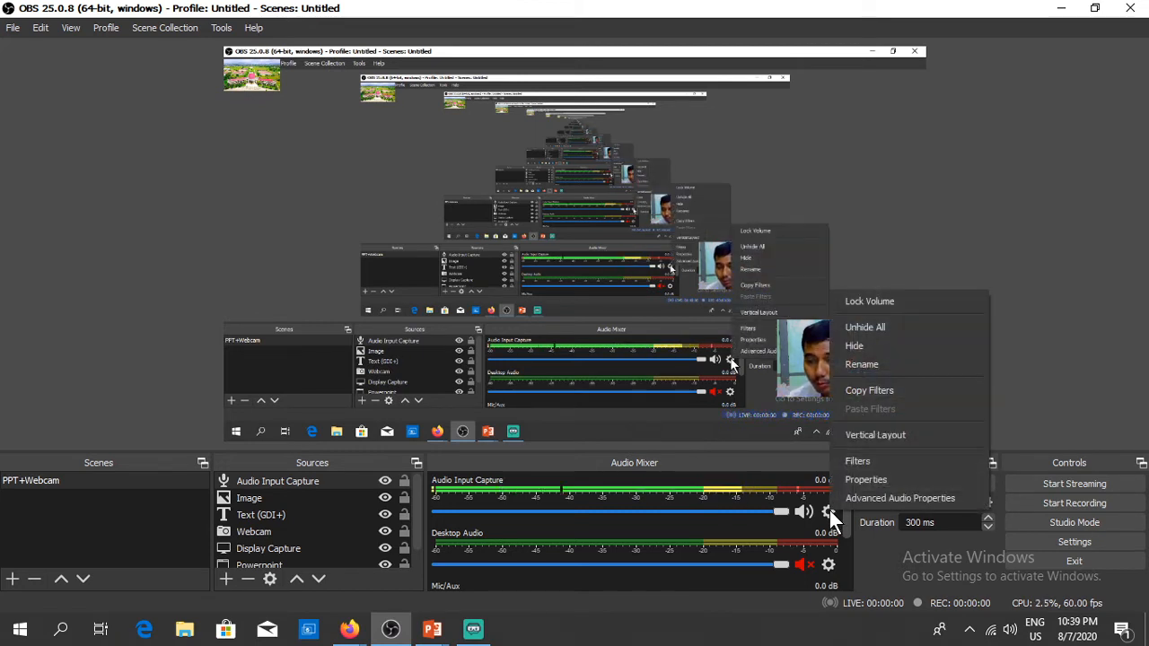
{"action": "left_click", "coordinate": [863, 461]}
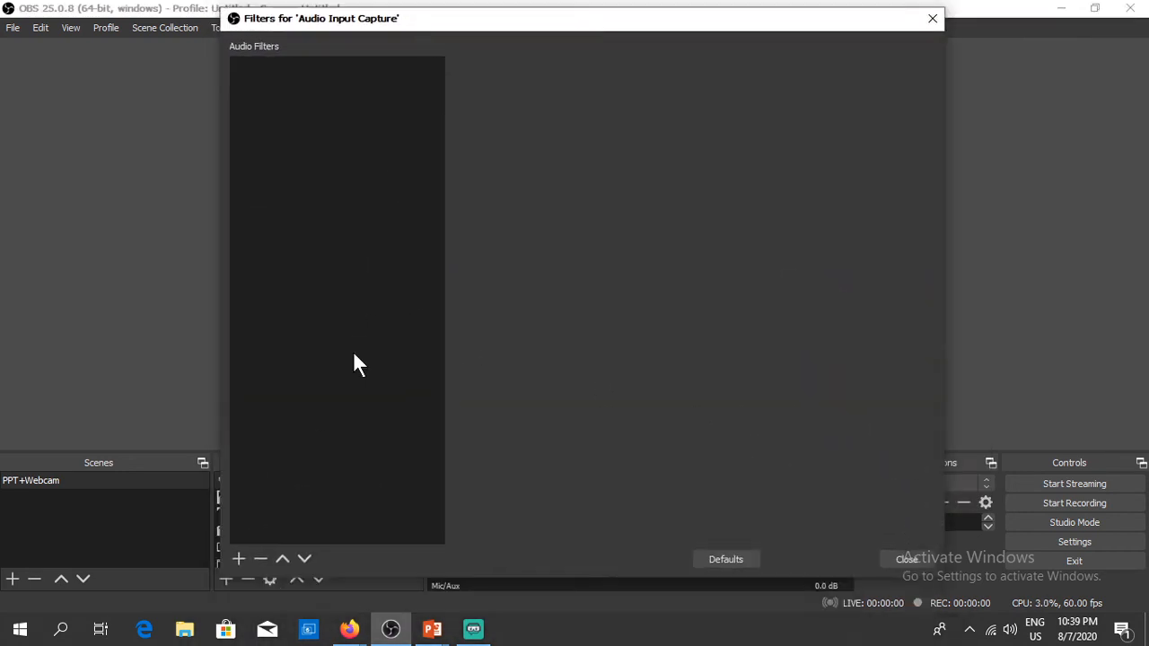
{"action": "left_click", "coordinate": [238, 559]}
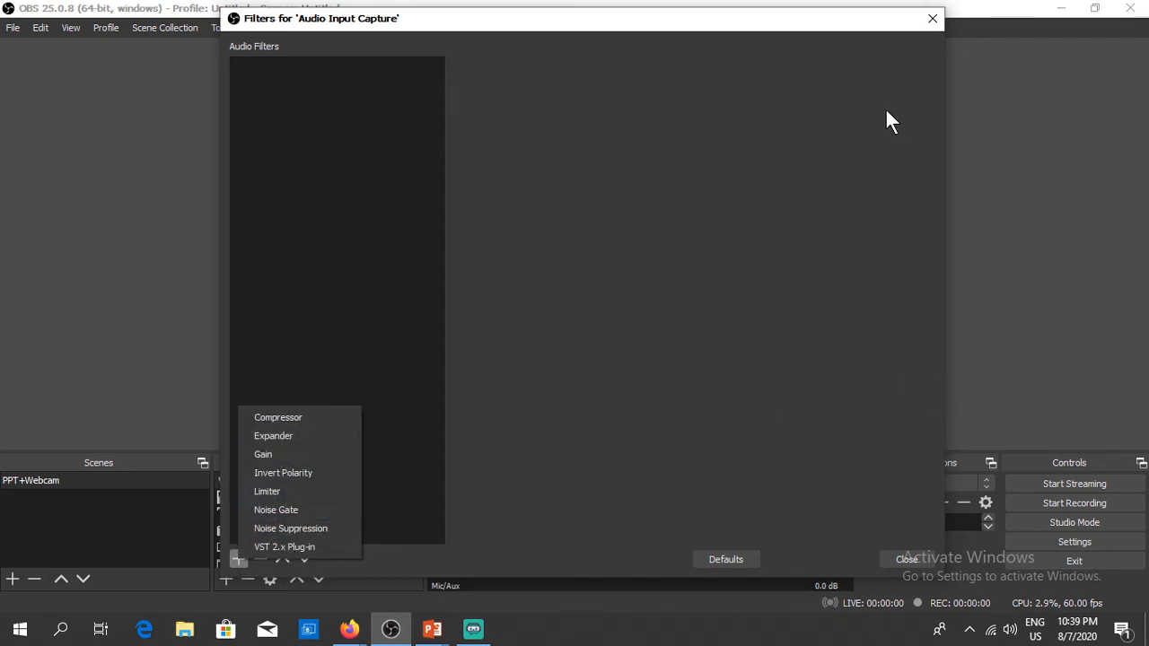
{"action": "left_click", "coordinate": [934, 22]}
{"action": "left_click", "coordinate": [934, 22]}
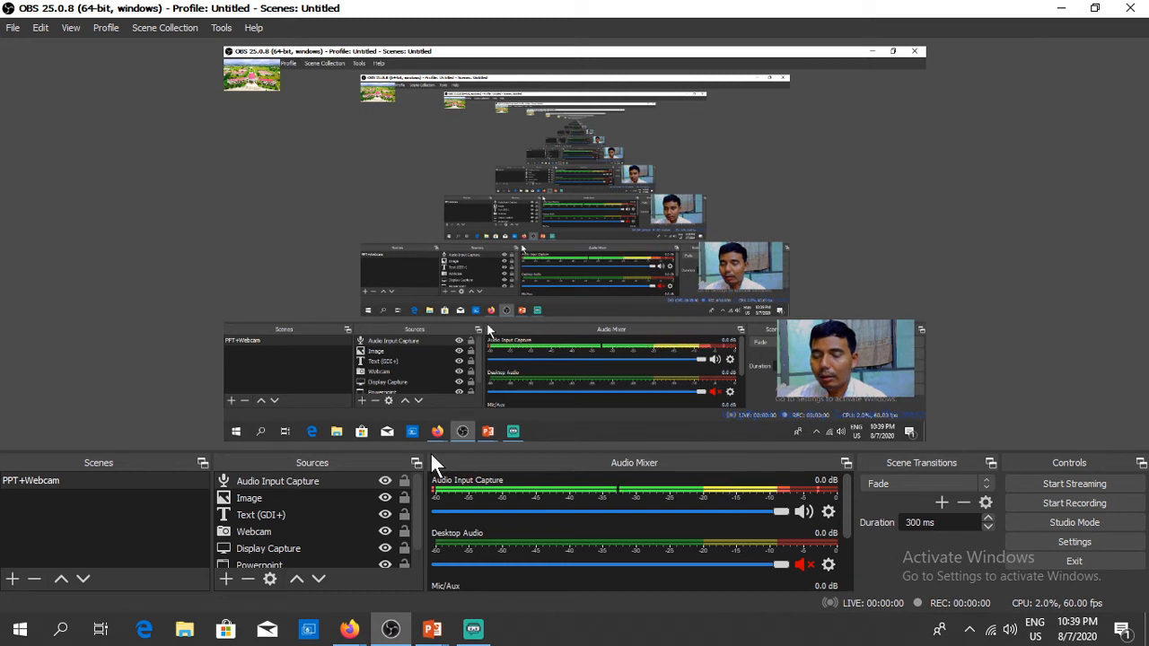
Step: Start recording in OBS and minimize it to reveal the PowerPoint title slide
{"action": "left_click", "coordinate": [1077, 503]}
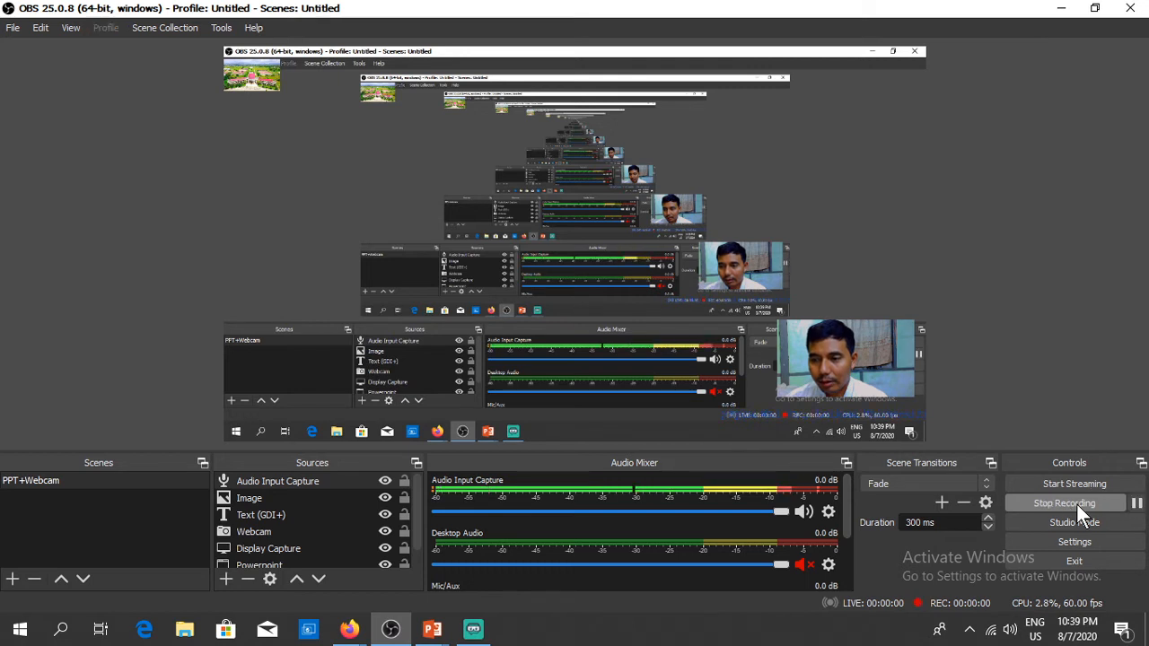
{"action": "left_click", "coordinate": [1062, 9]}
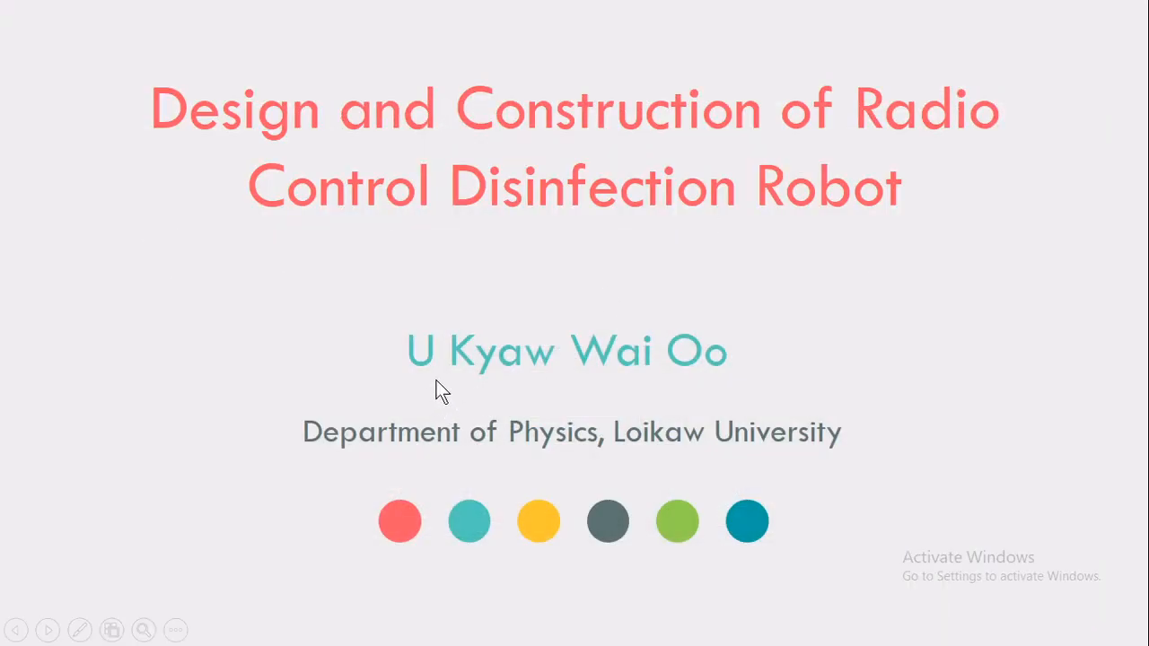
Step: Advance through all slides to the final THANKS slide and exit the slideshow
{"action": "key", "text": "Right"}
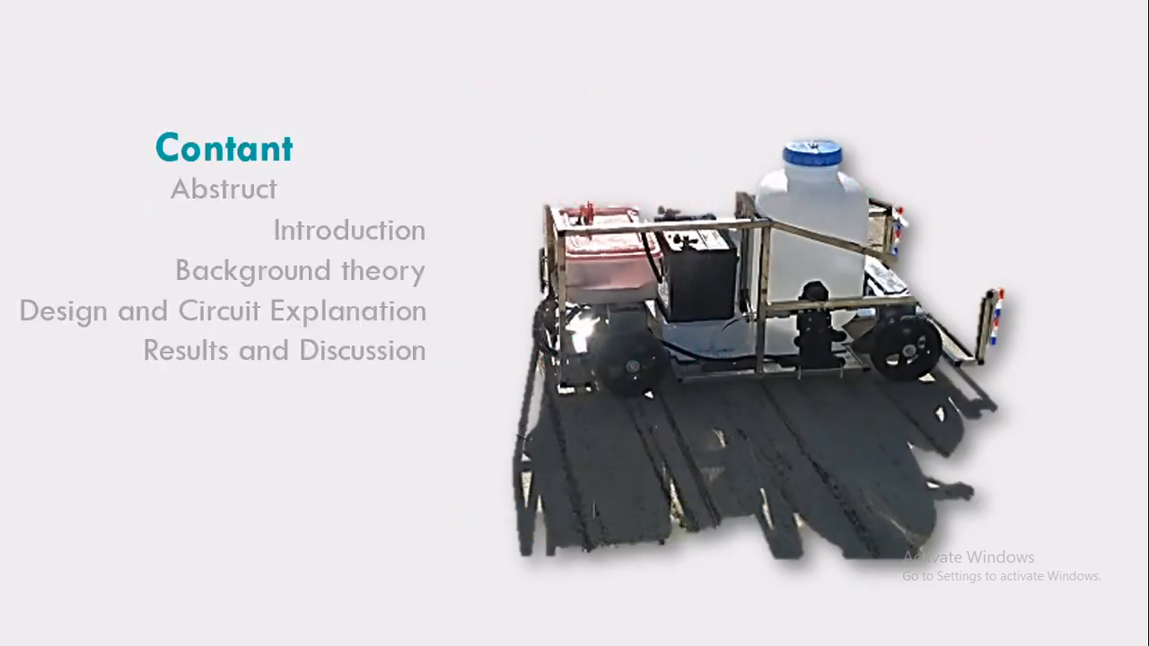
{"action": "key", "text": "Right"}
{"action": "key", "text": "Right"}
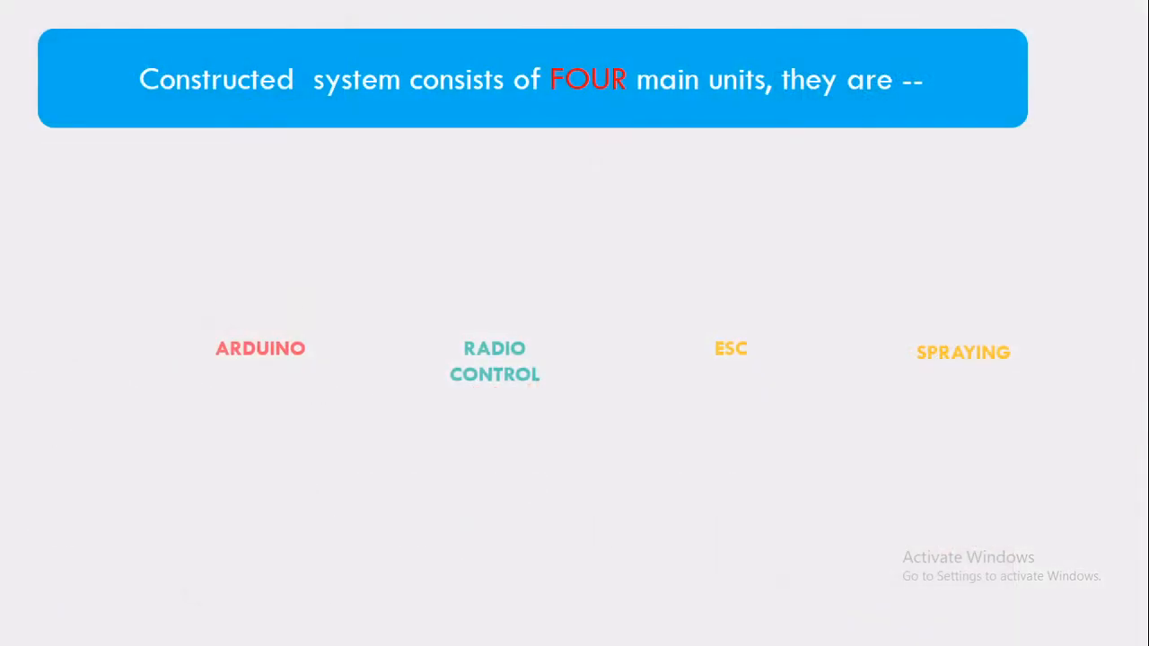
{"action": "key", "text": "Right"}
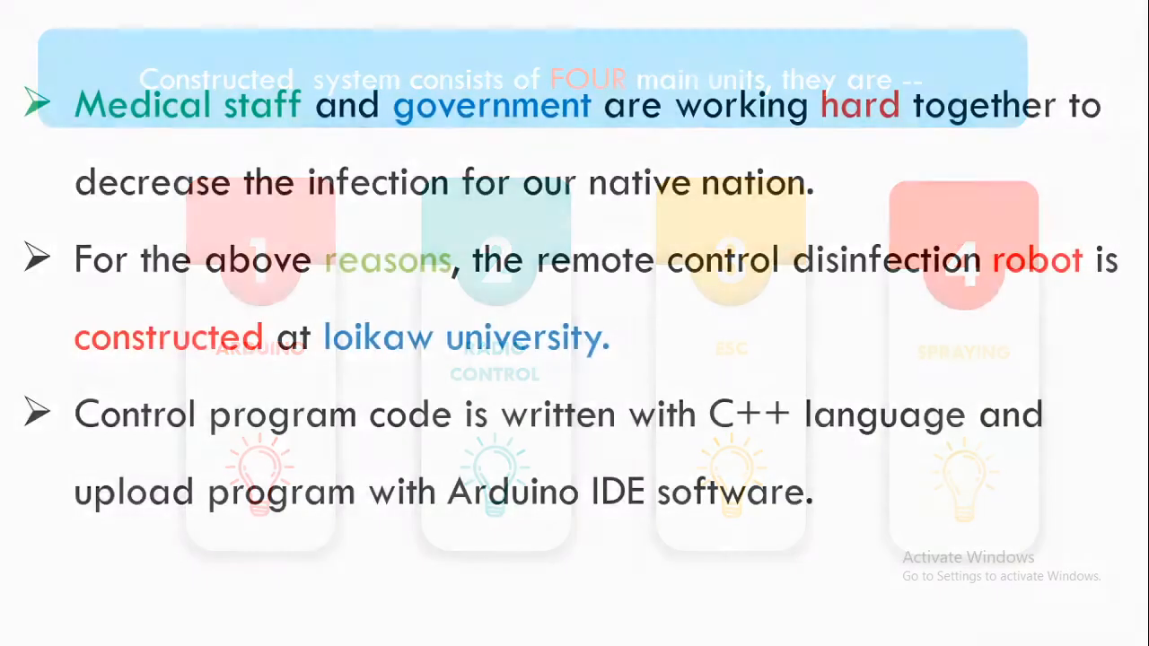
{"action": "key", "text": "Right"}
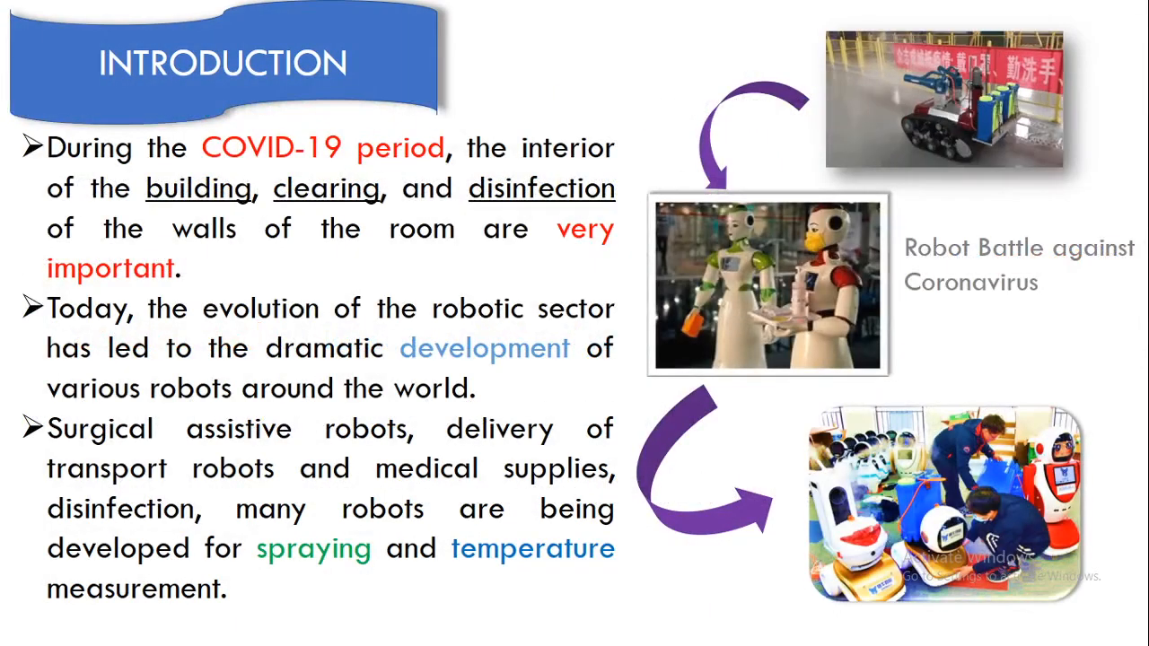
{"action": "key", "text": "Right"}
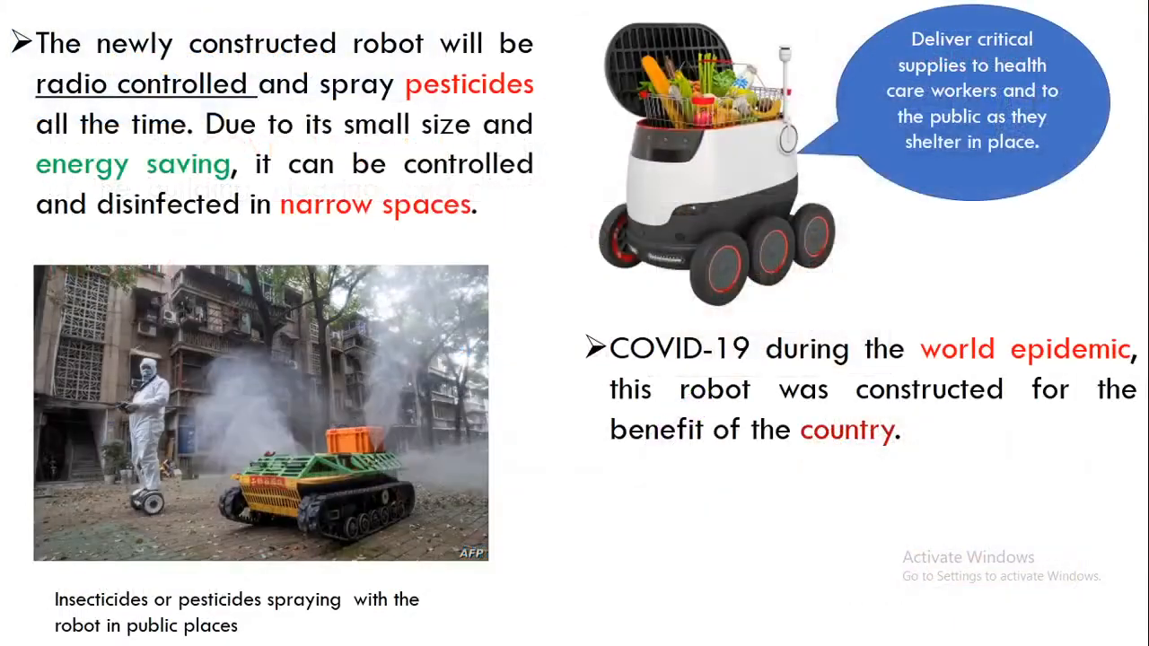
{"action": "key", "text": "Right"}
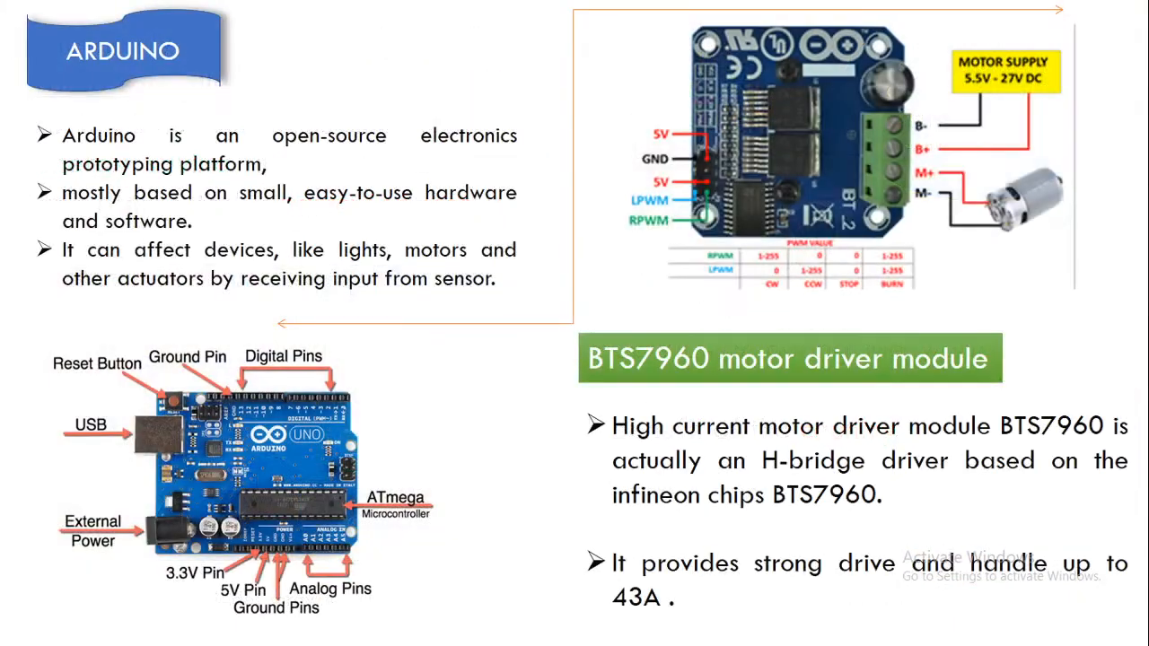
{"action": "key", "text": "Right"}
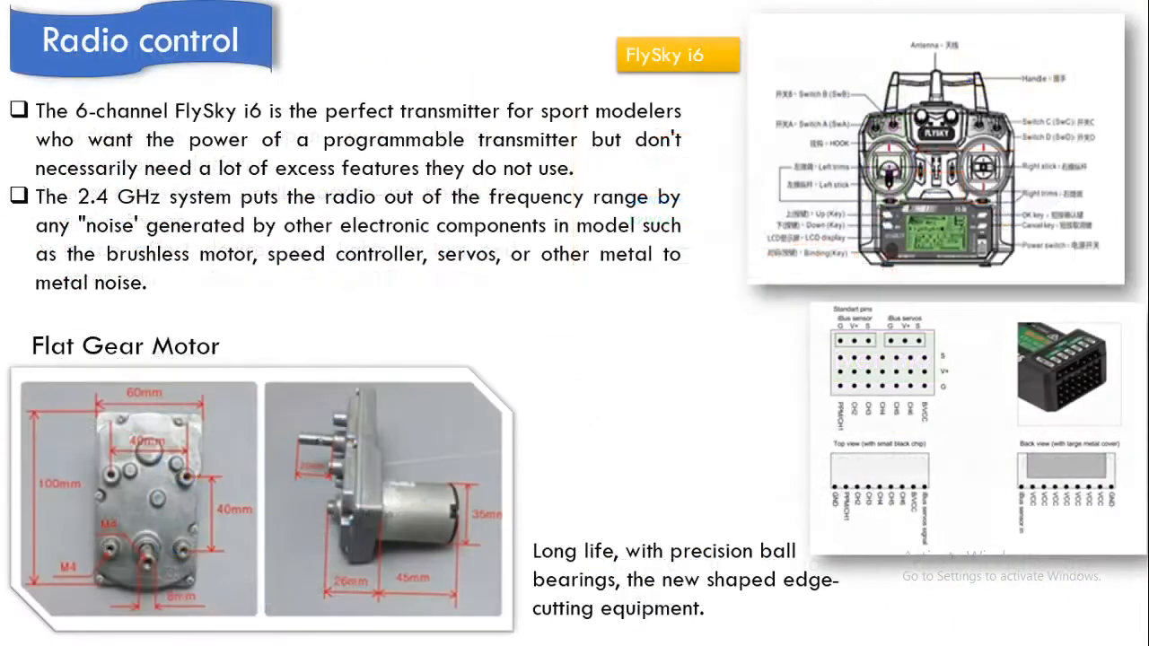
{"action": "key", "text": "Right"}
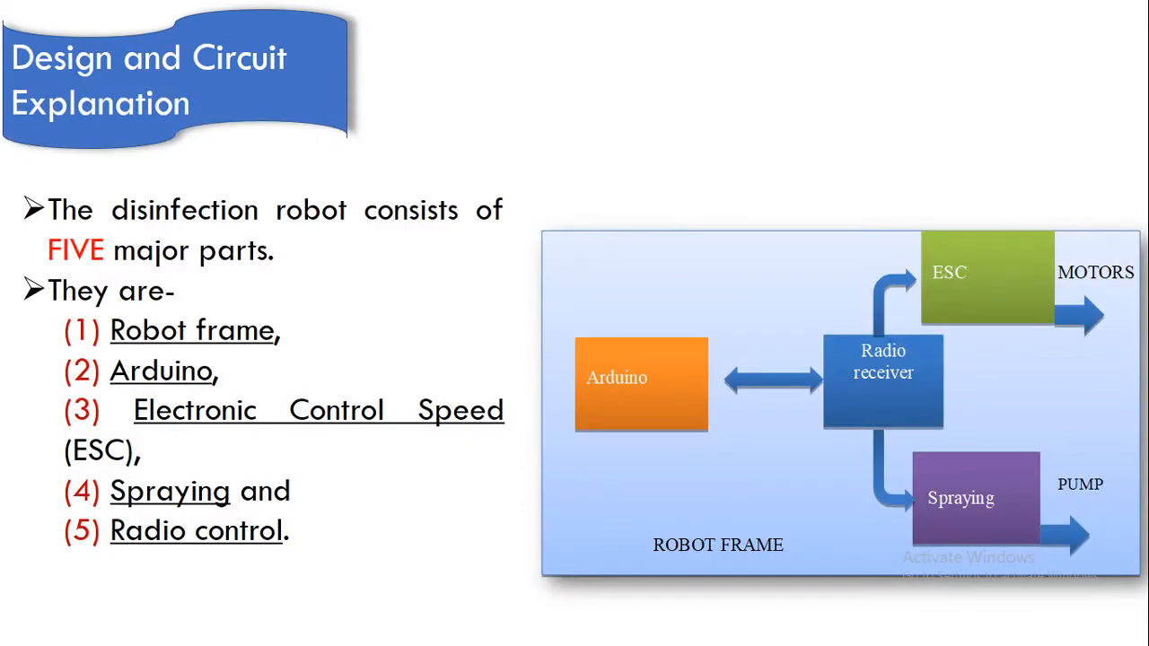
{"action": "key", "text": "Right"}
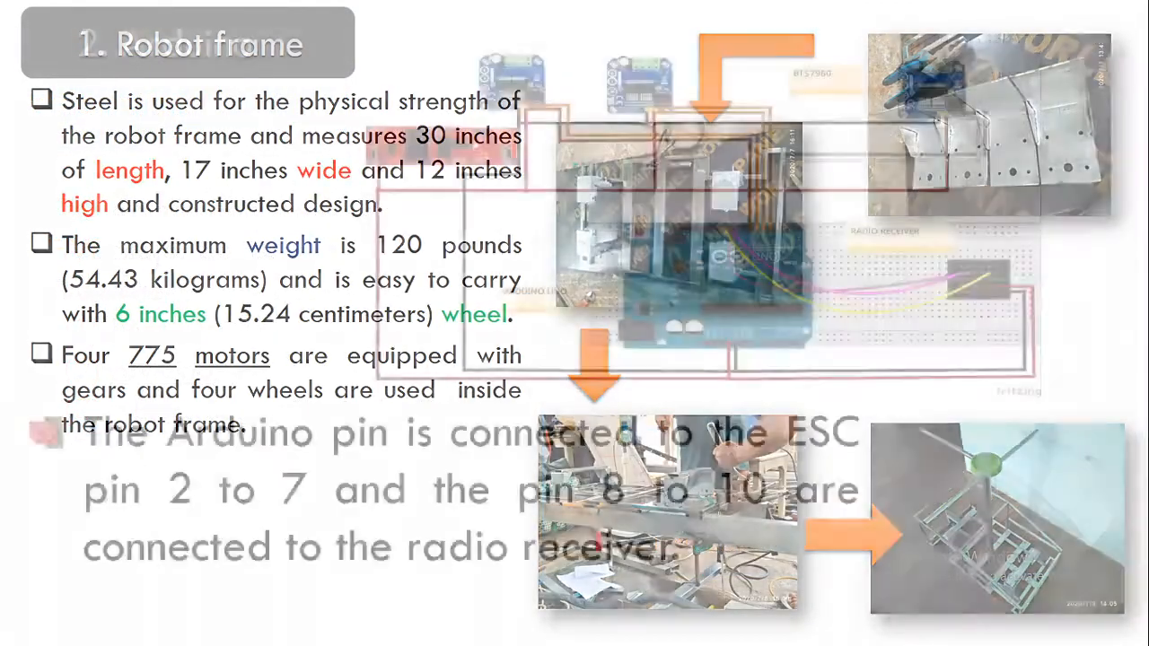
{"action": "key", "text": "Right"}
{"action": "key", "text": "Right"}
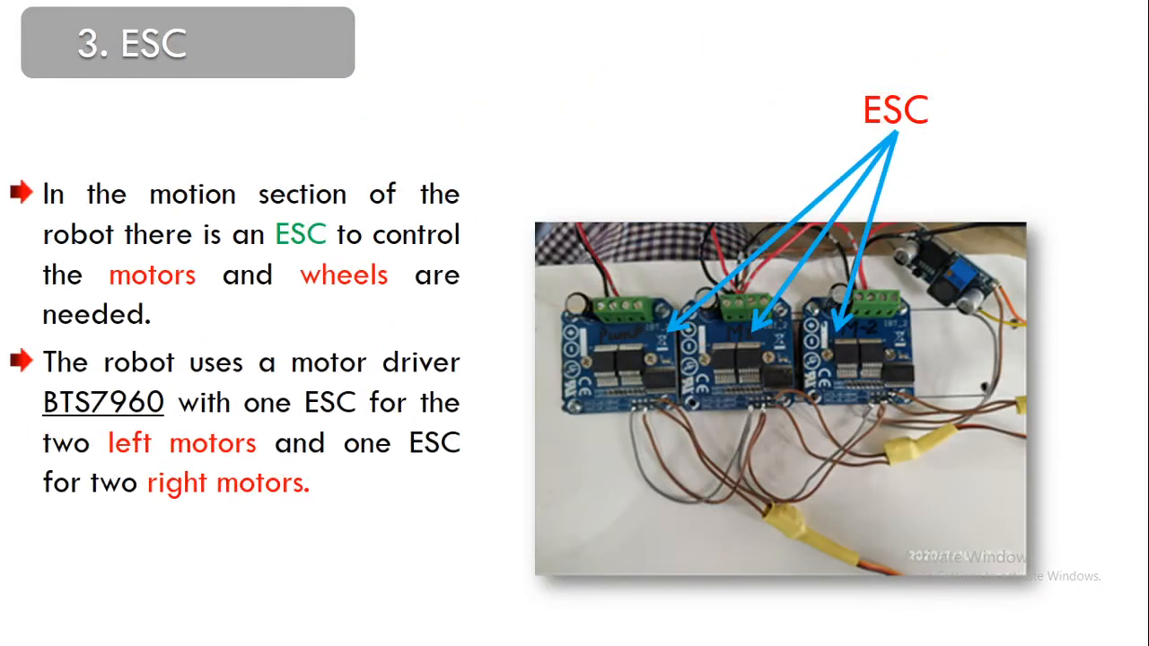
{"action": "key", "text": "Right"}
{"action": "key", "text": "Right"}
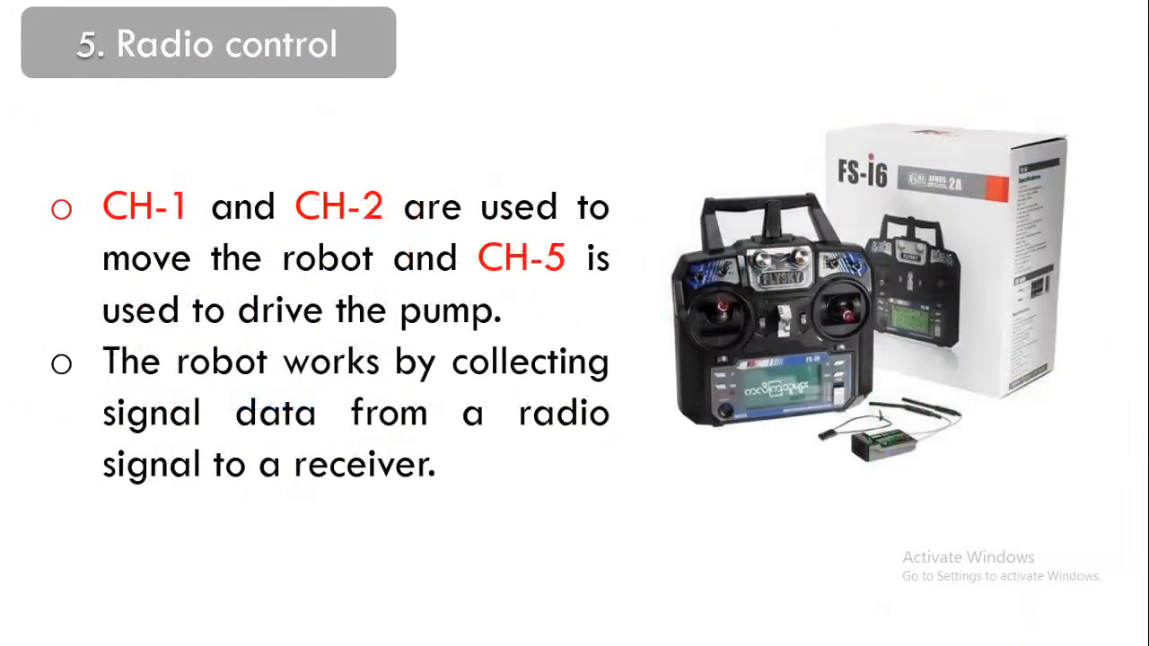
{"action": "key", "text": "Right"}
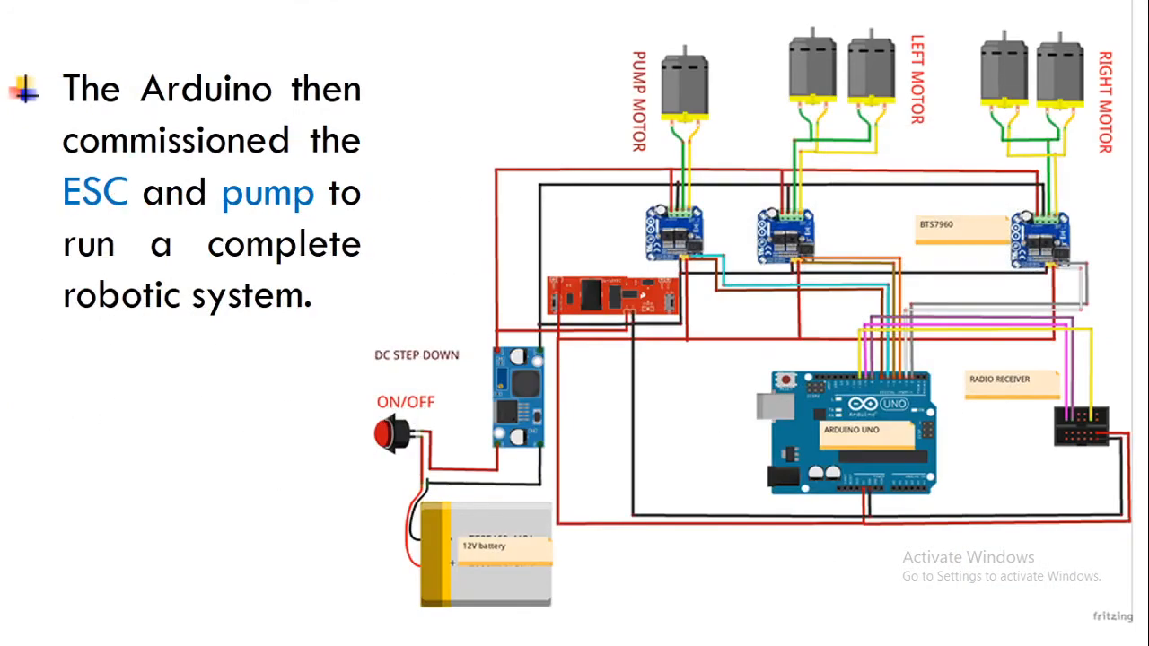
{"action": "key", "text": "Right"}
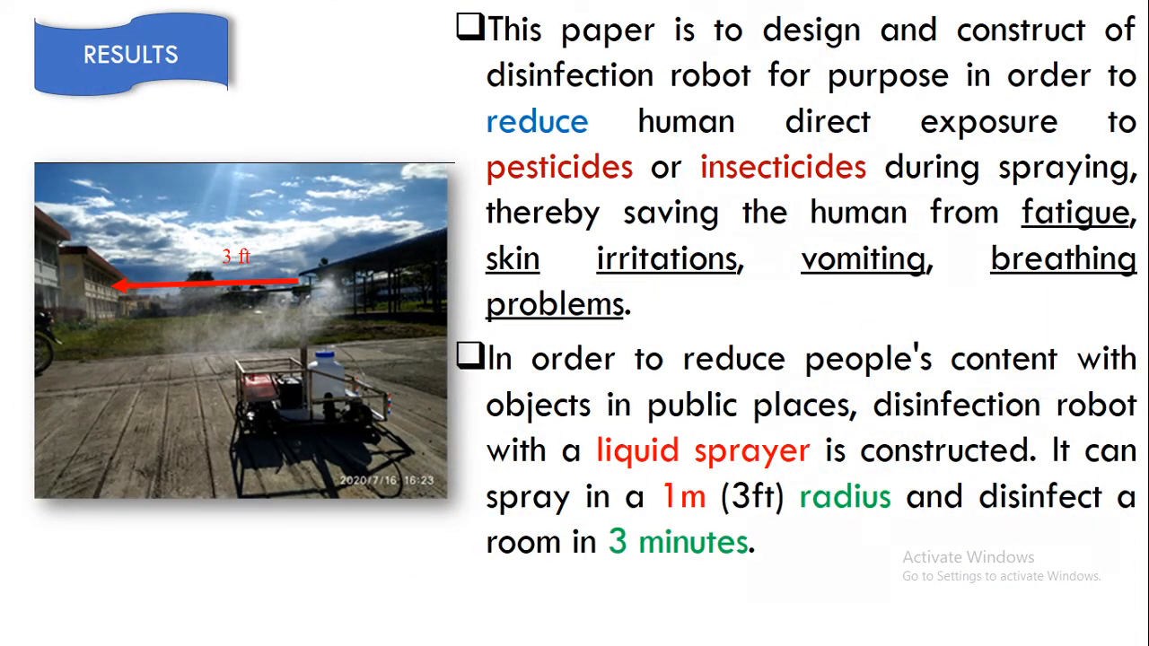
{"action": "key", "text": "Right"}
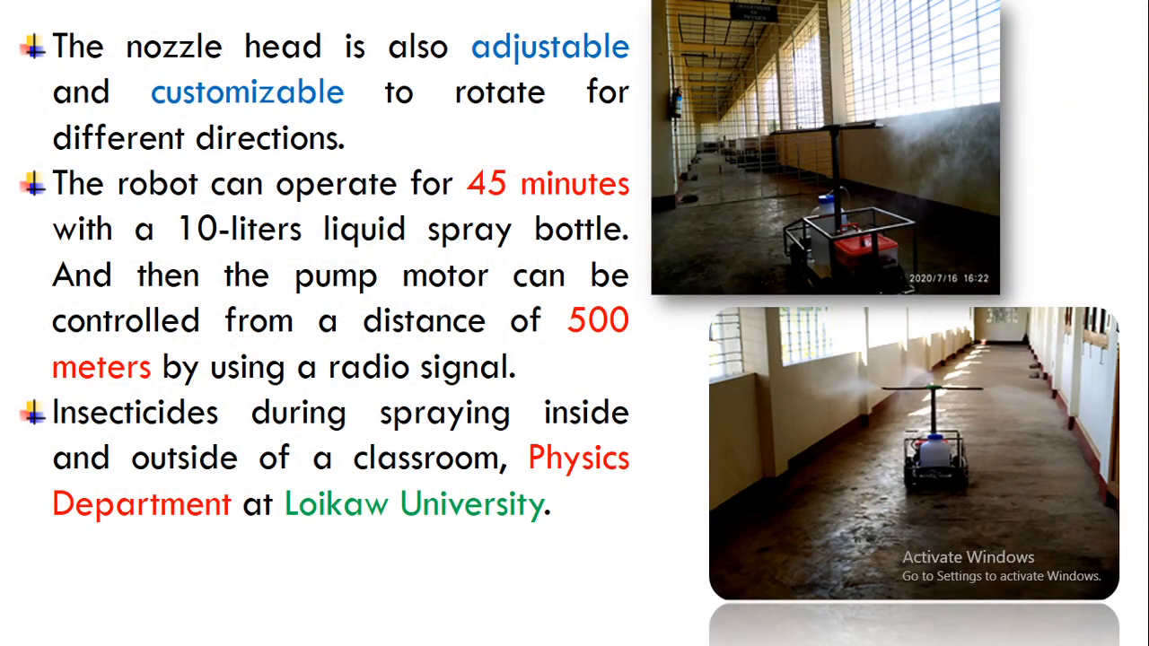
{"action": "key", "text": "Right"}
{"action": "key", "text": "Right"}
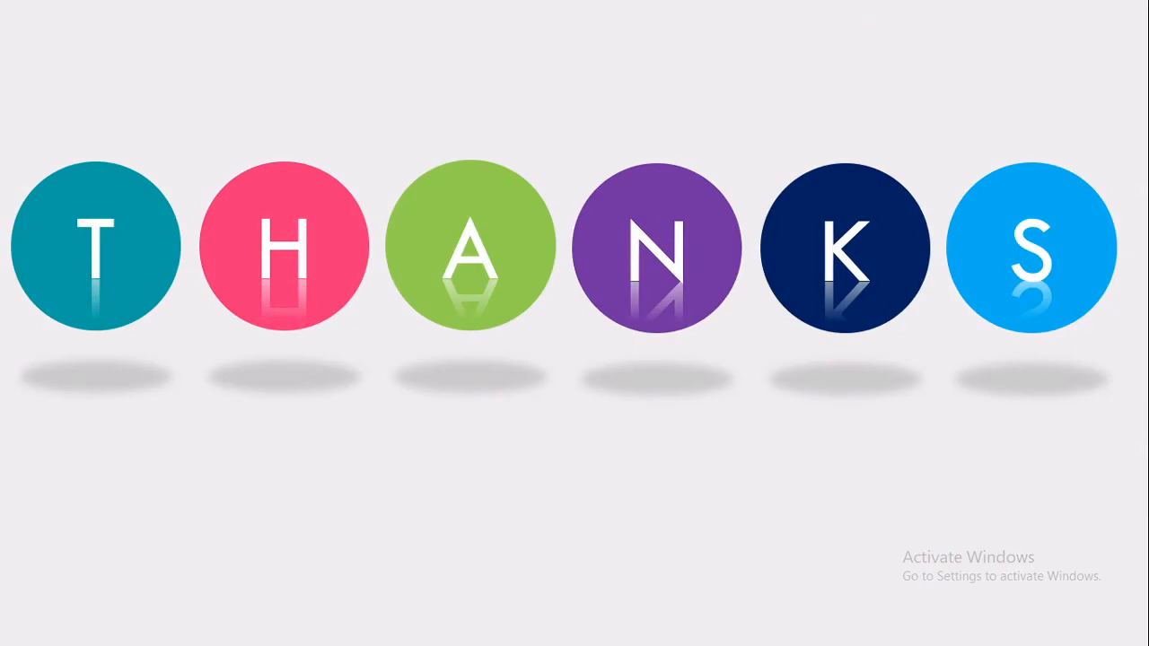
{"action": "key", "text": "Escape"}
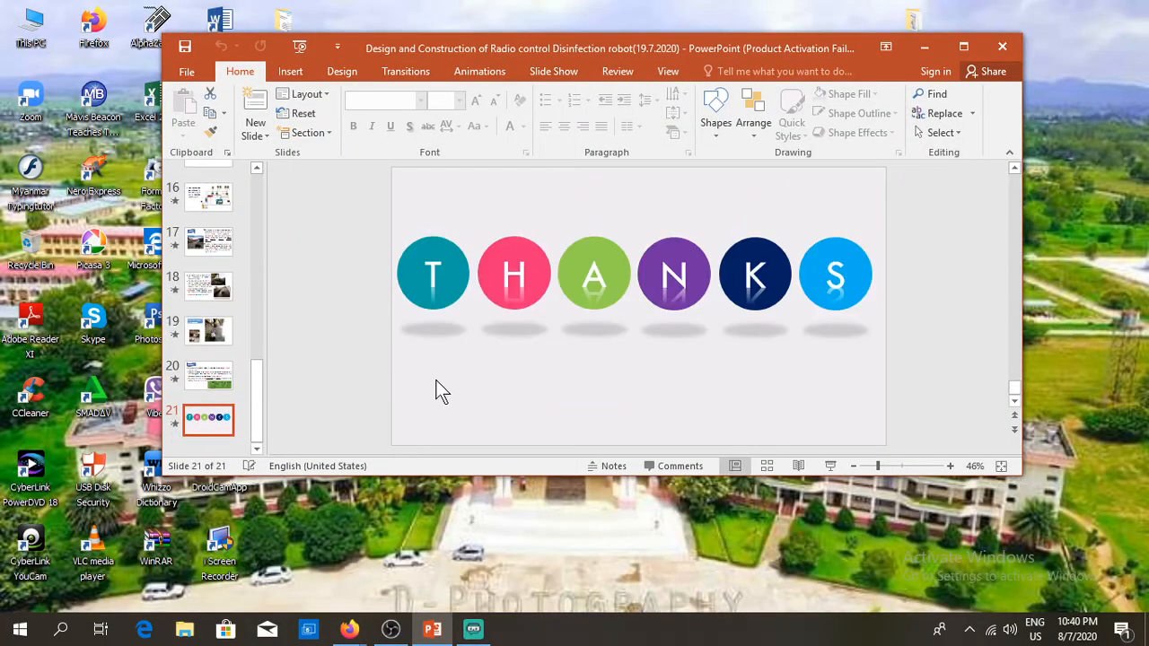
Step: Return to OBS, stop the recording, and mute the Audio Input Capture microphone
{"action": "left_click", "coordinate": [392, 630]}
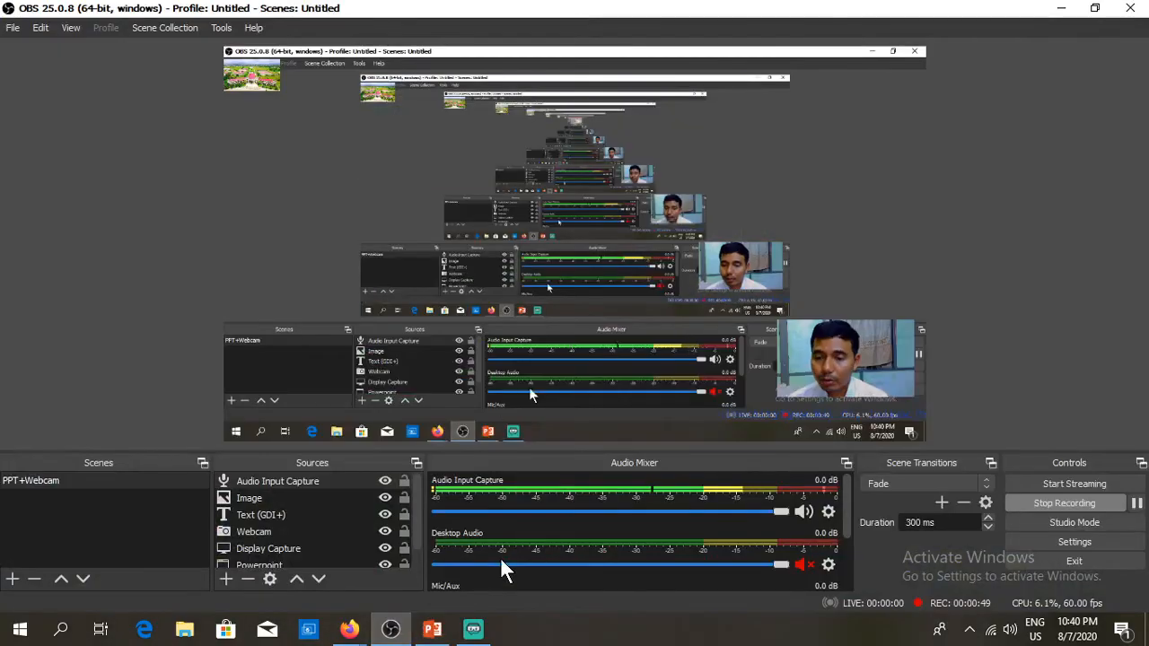
{"action": "left_click", "coordinate": [1035, 501]}
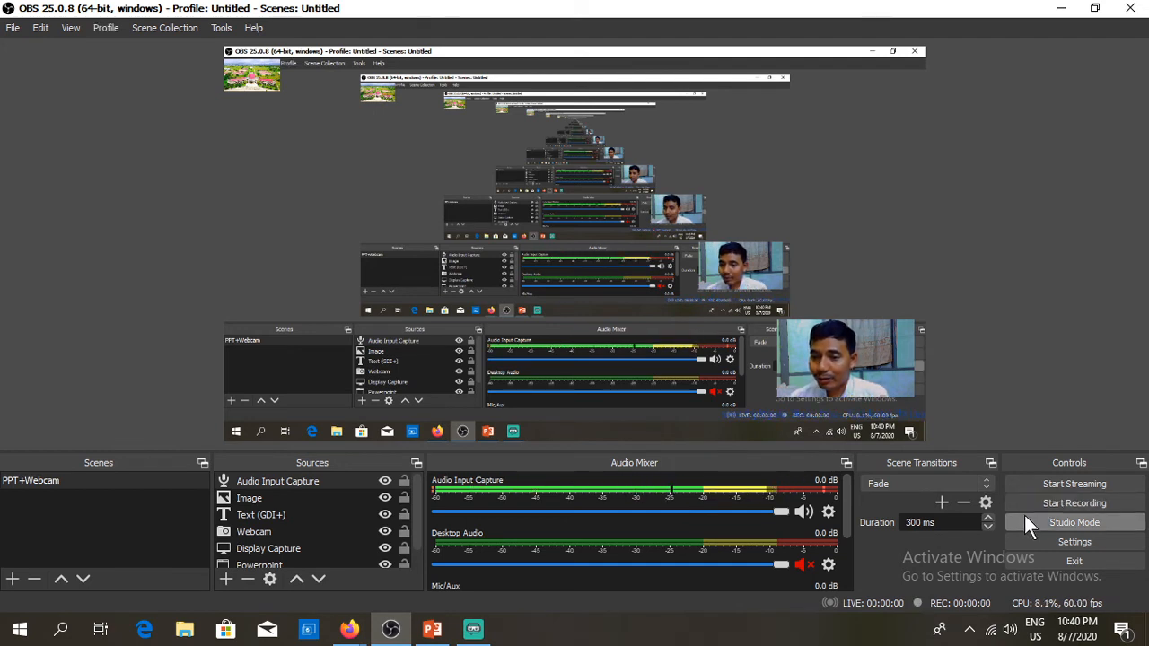
{"action": "left_click", "coordinate": [803, 510]}
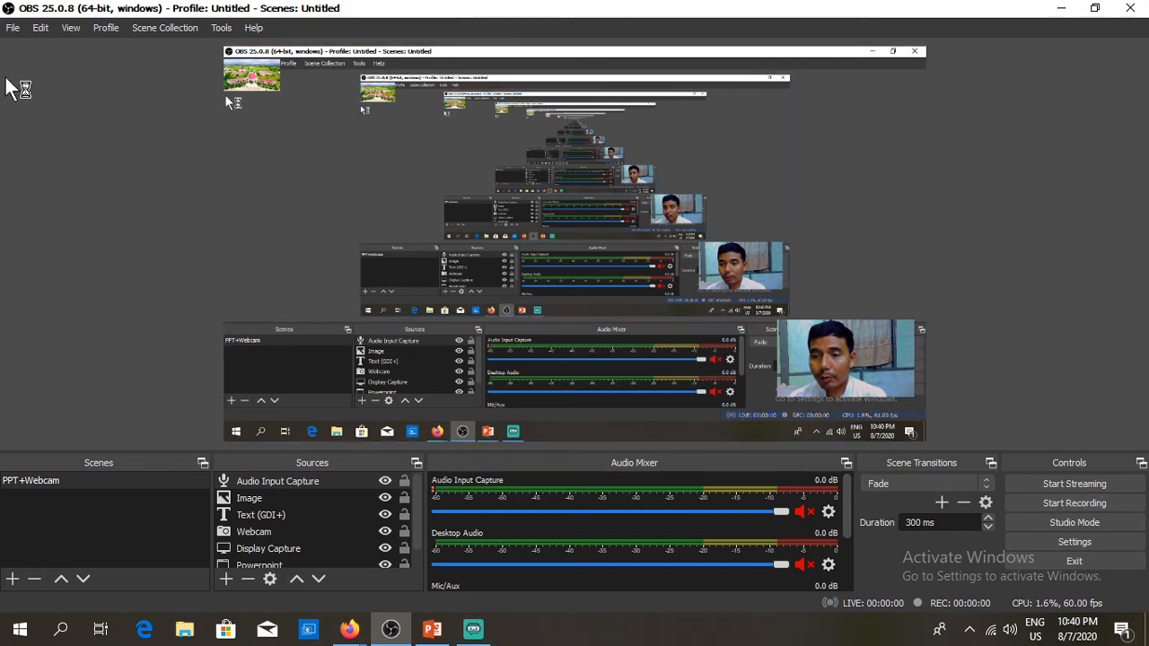
{"action": "left_click", "coordinate": [13, 28]}
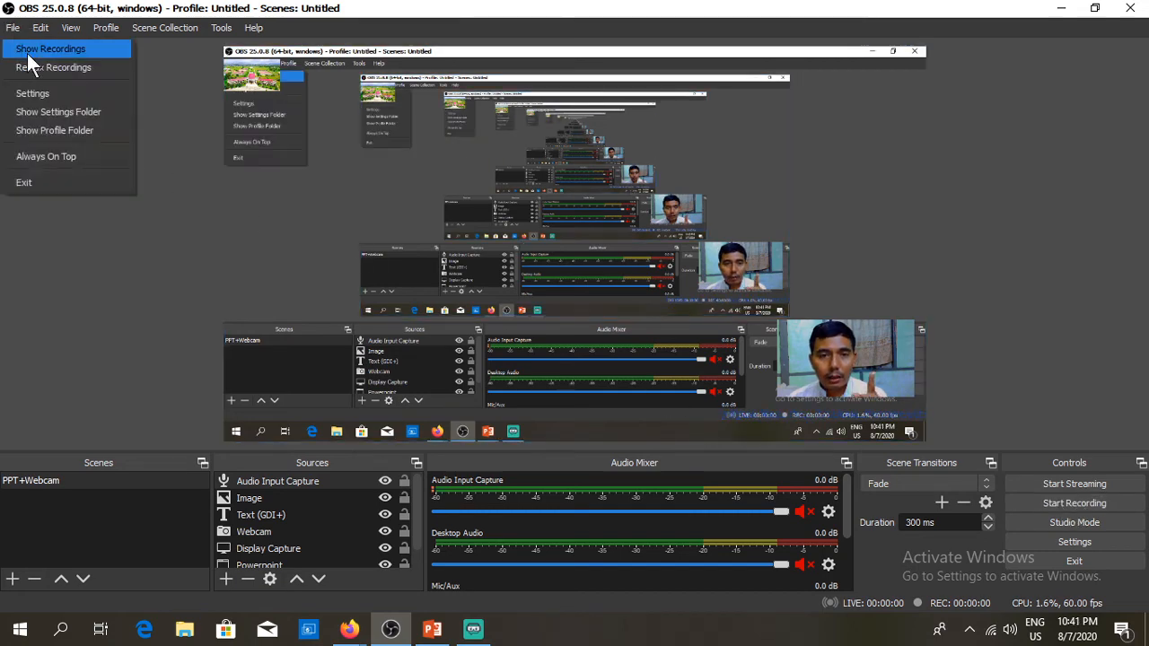
{"action": "left_click", "coordinate": [45, 50]}
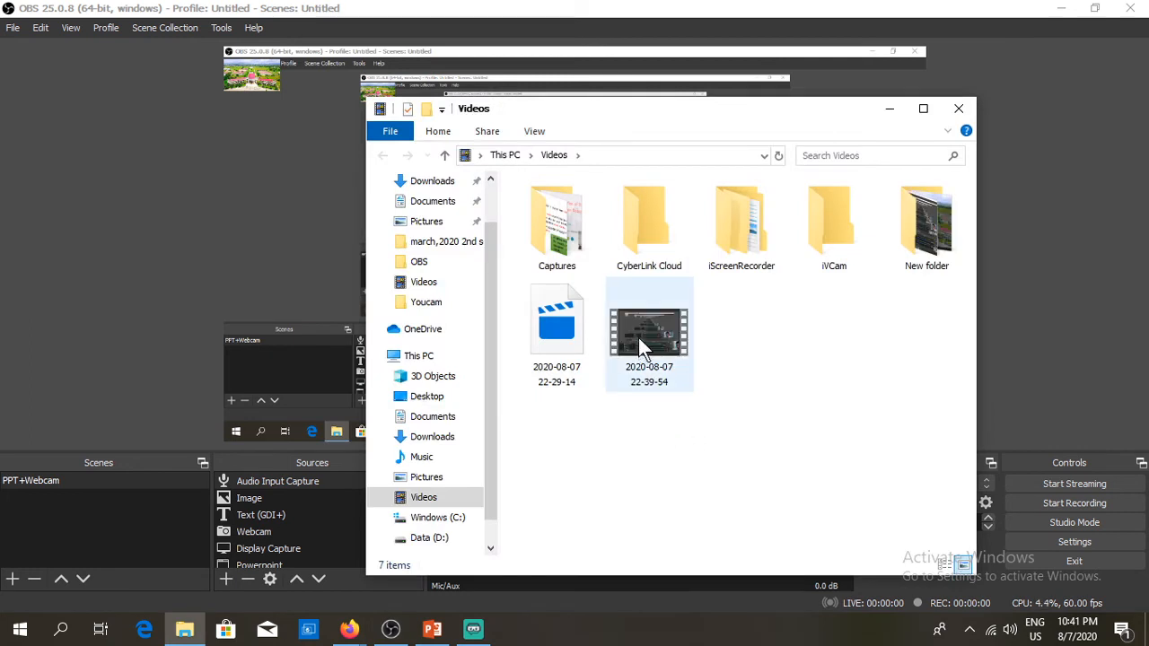
{"action": "double_click", "coordinate": [639, 338]}
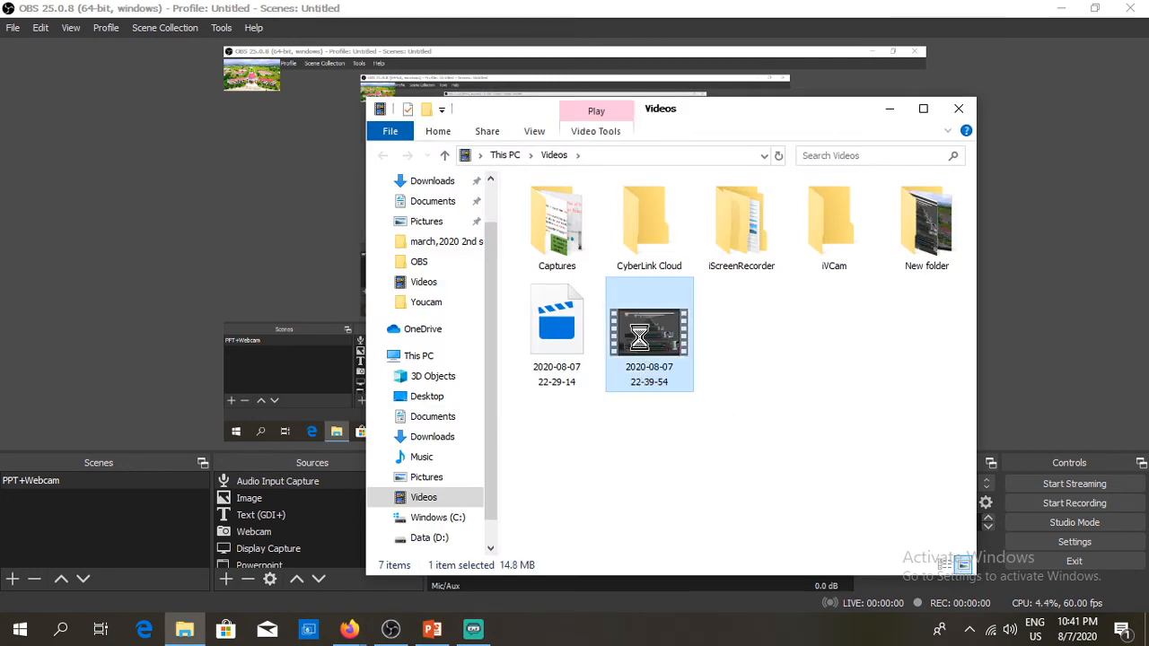
{"action": "right_click", "coordinate": [640, 338]}
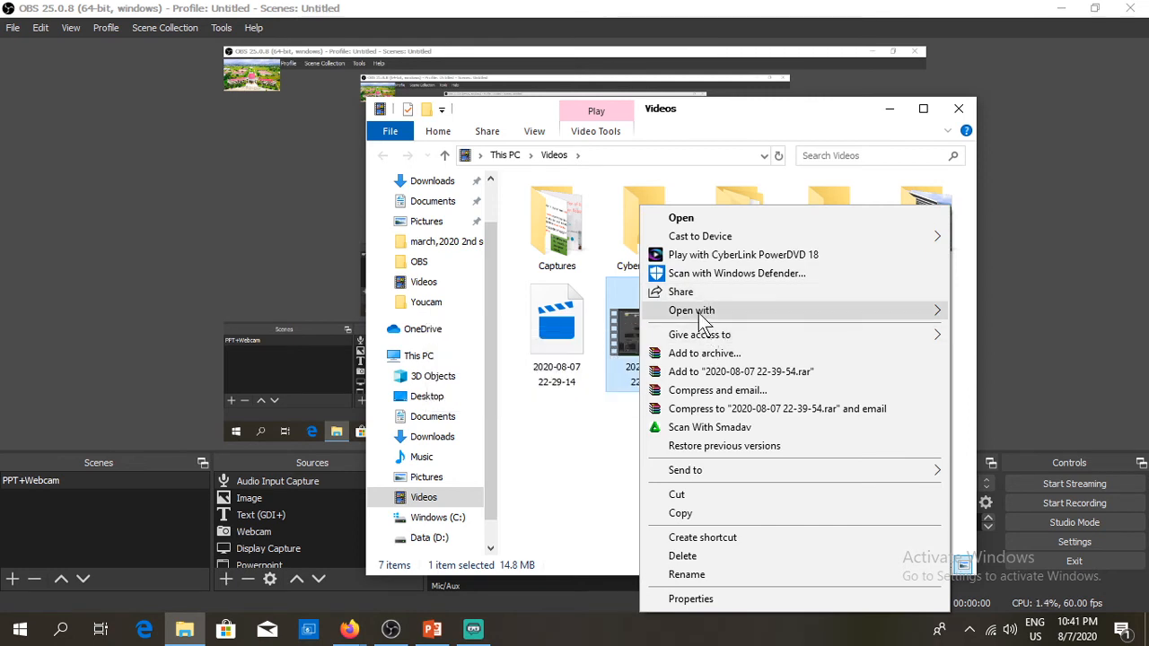
{"action": "mouse_move", "coordinate": [703, 322]}
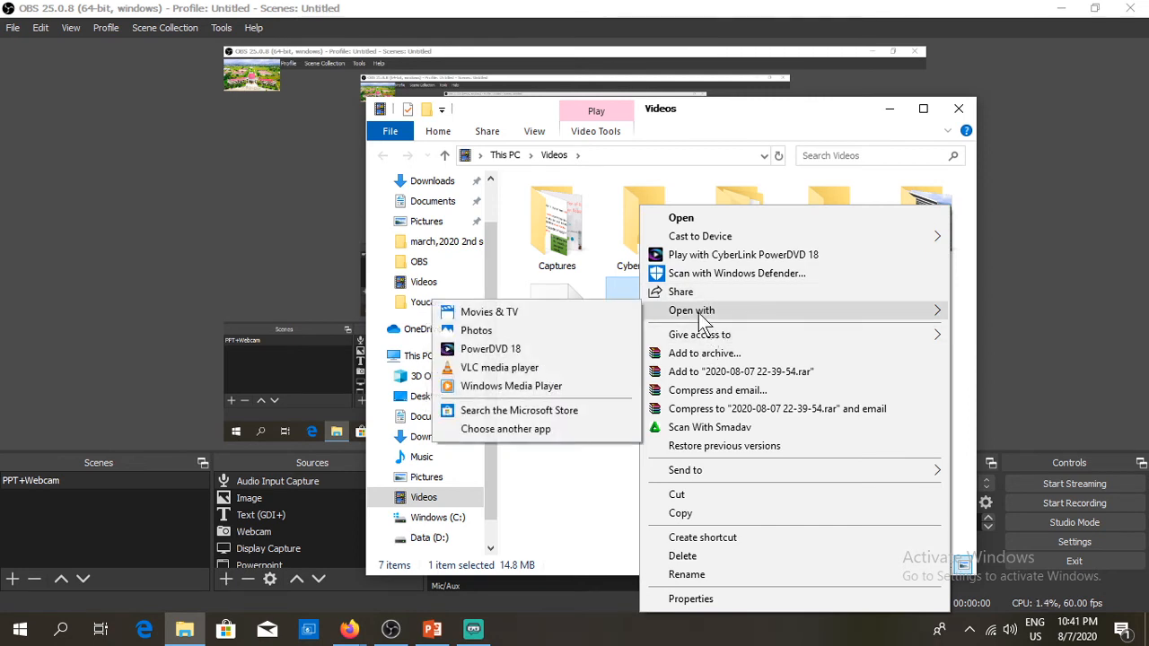
{"action": "left_click", "coordinate": [538, 369]}
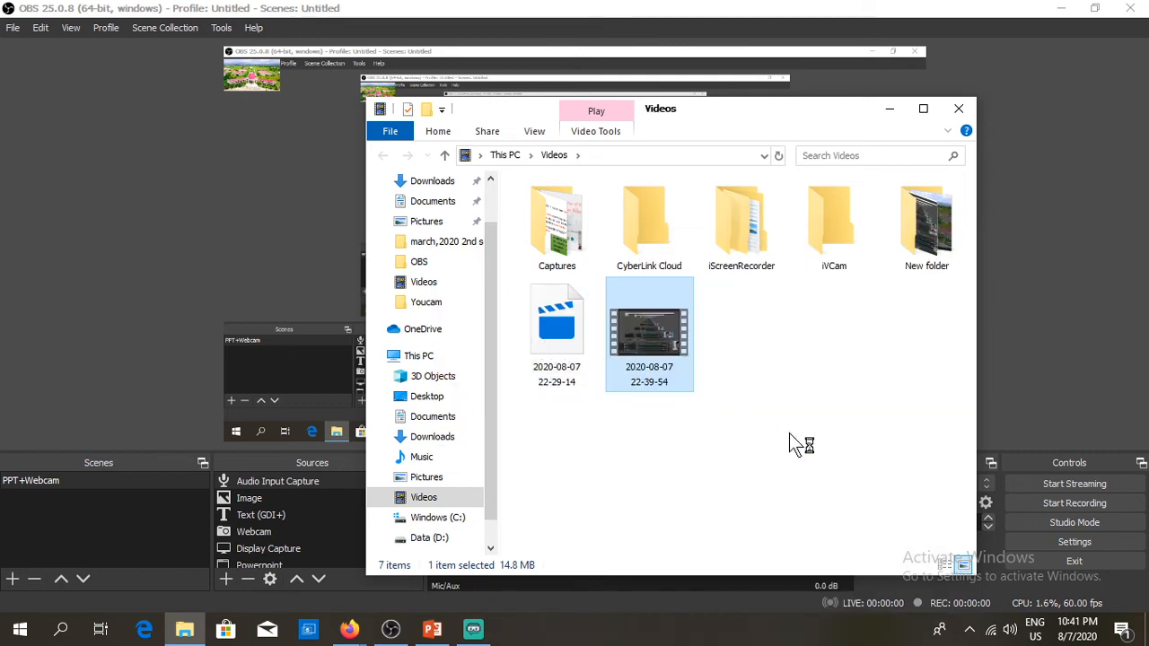
{"action": "left_click", "coordinate": [891, 112]}
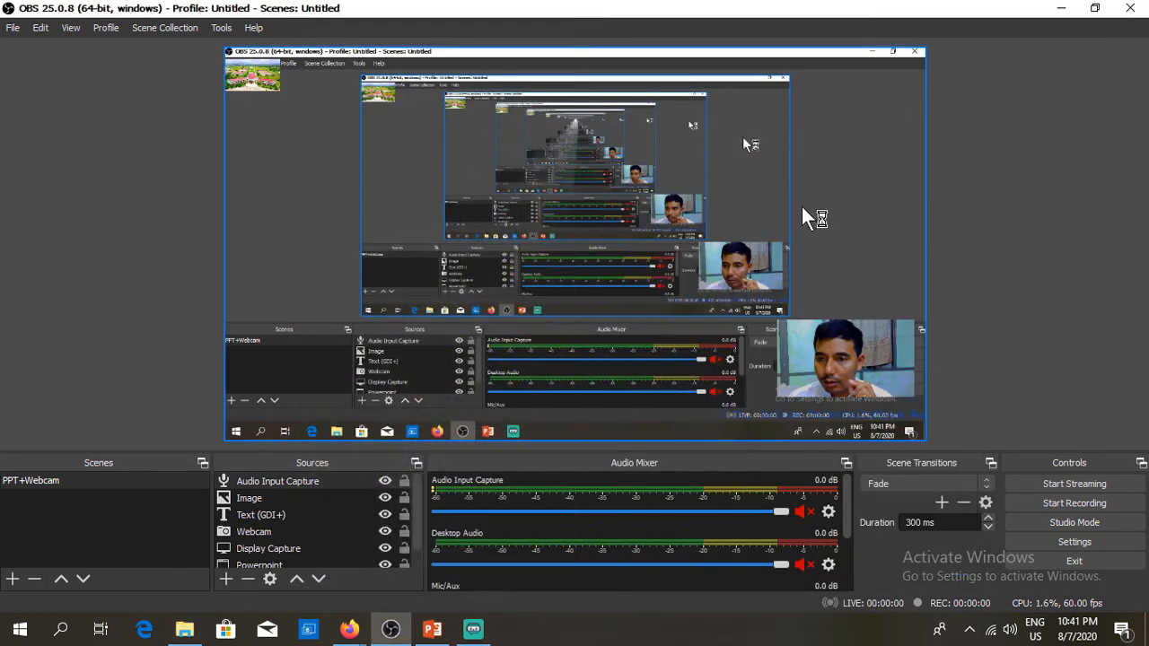
Step: Play the recording in VLC at lowered volume, skip near the end, then close VLC and return to OBS
{"action": "left_click", "coordinate": [1062, 9]}
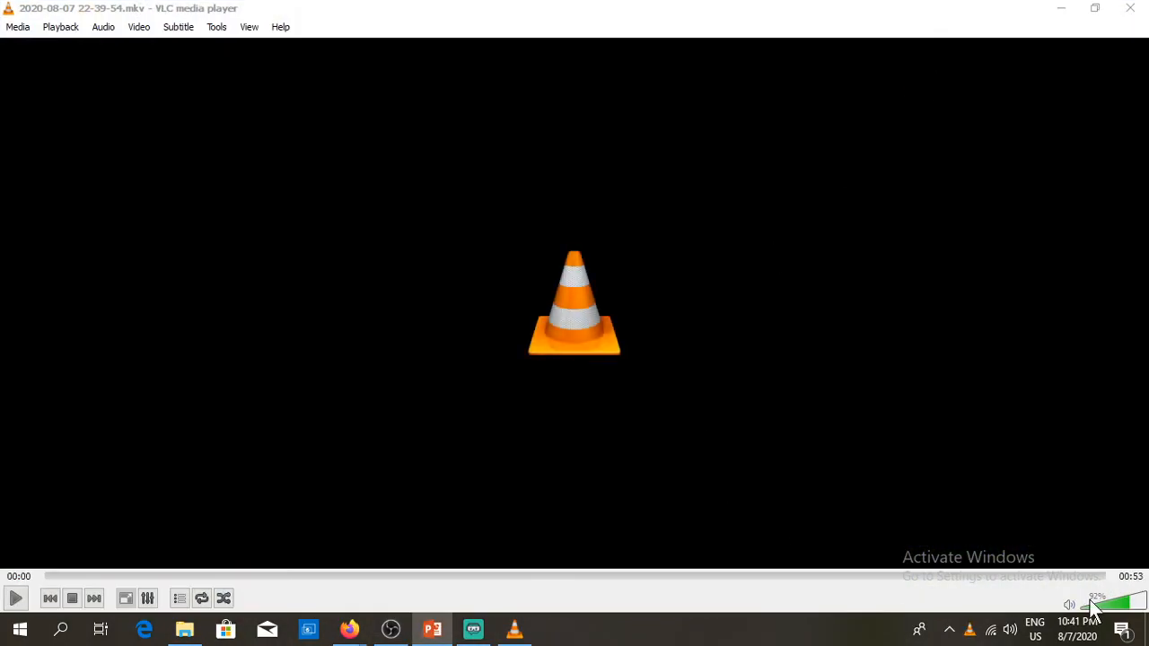
{"action": "left_click", "coordinate": [1090, 603]}
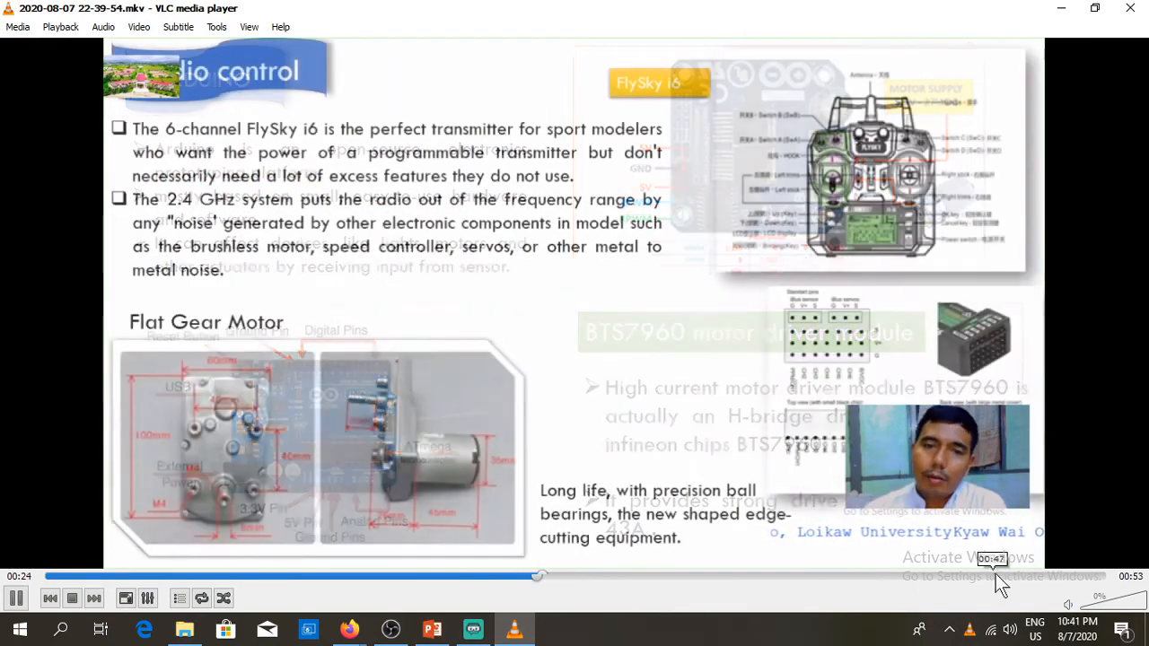
{"action": "left_click", "coordinate": [1023, 577]}
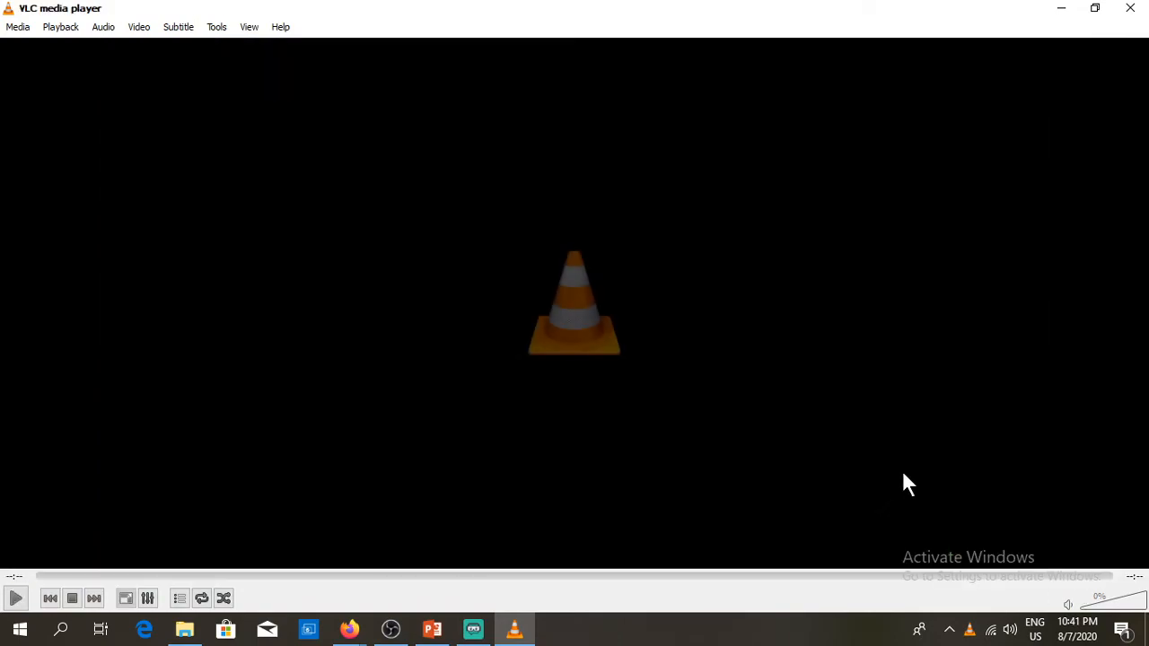
{"action": "left_click", "coordinate": [1130, 11]}
{"action": "left_click", "coordinate": [390, 629]}
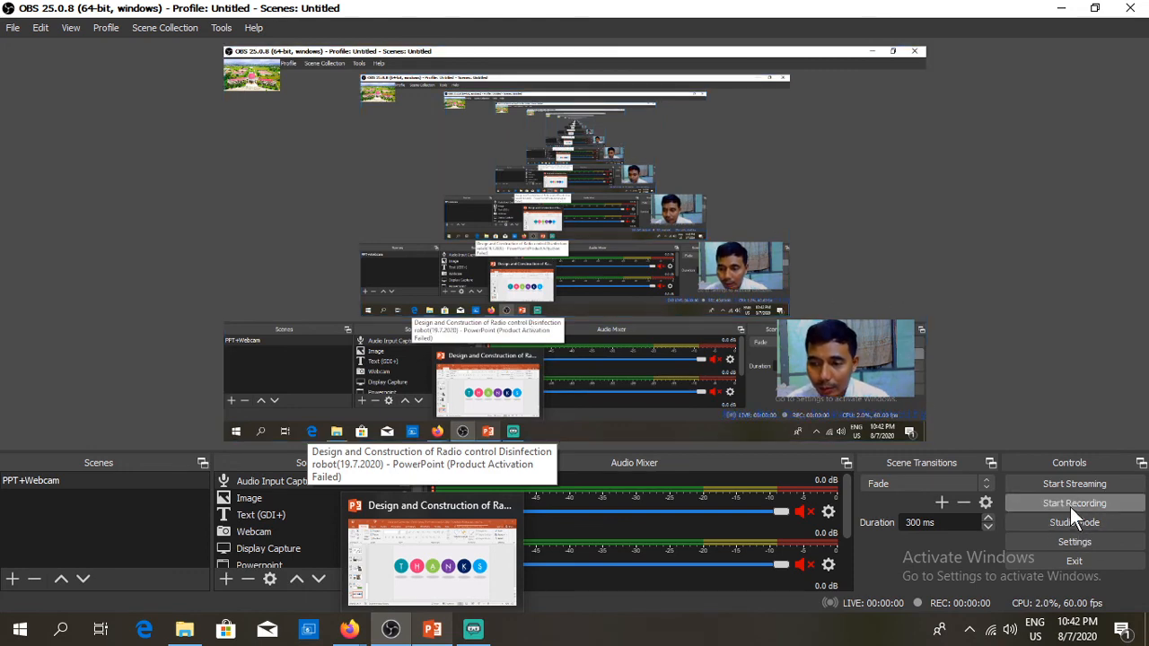
{"action": "left_click", "coordinate": [12, 30]}
{"action": "left_click", "coordinate": [34, 93]}
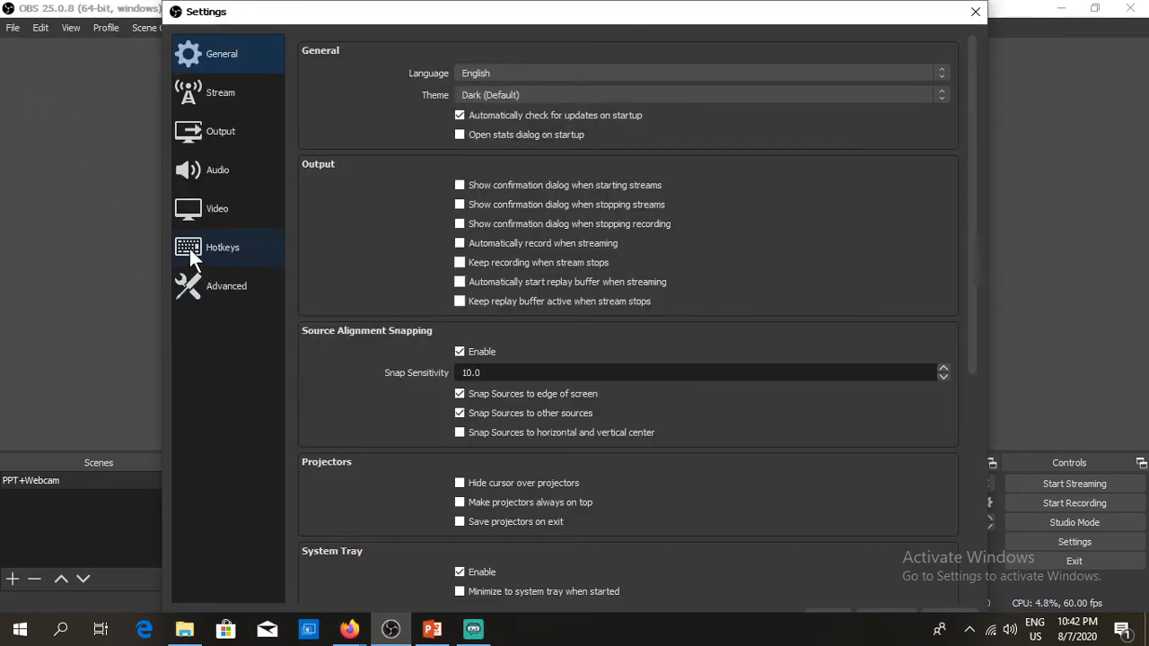
{"action": "left_click", "coordinate": [189, 249]}
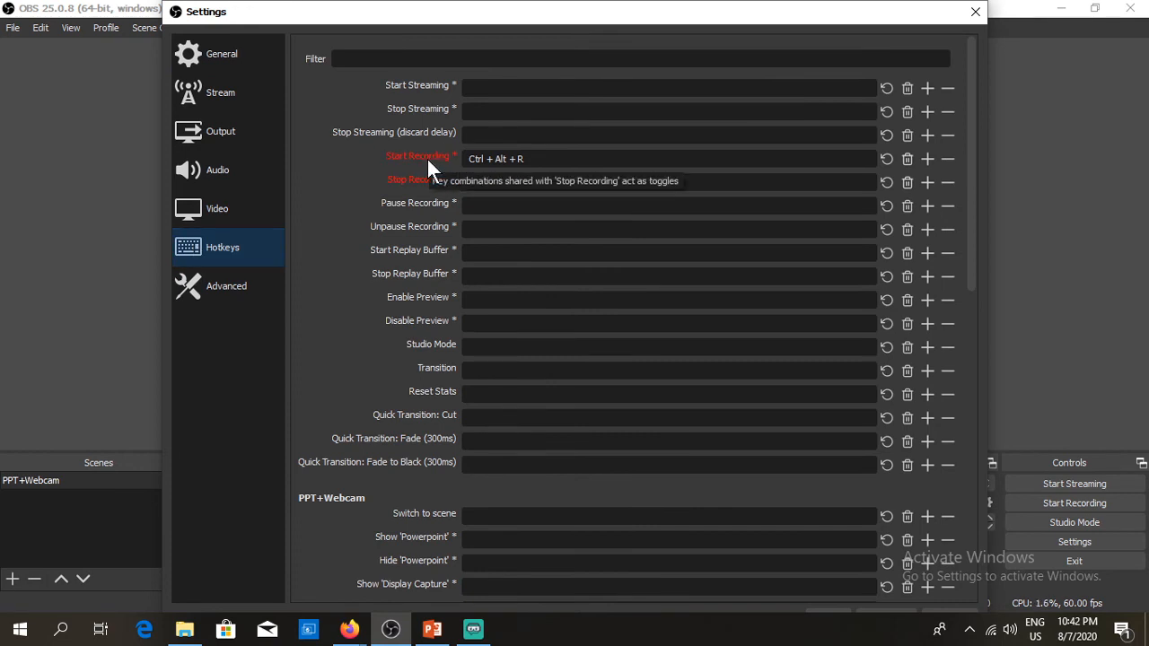
{"action": "left_click", "coordinate": [975, 12]}
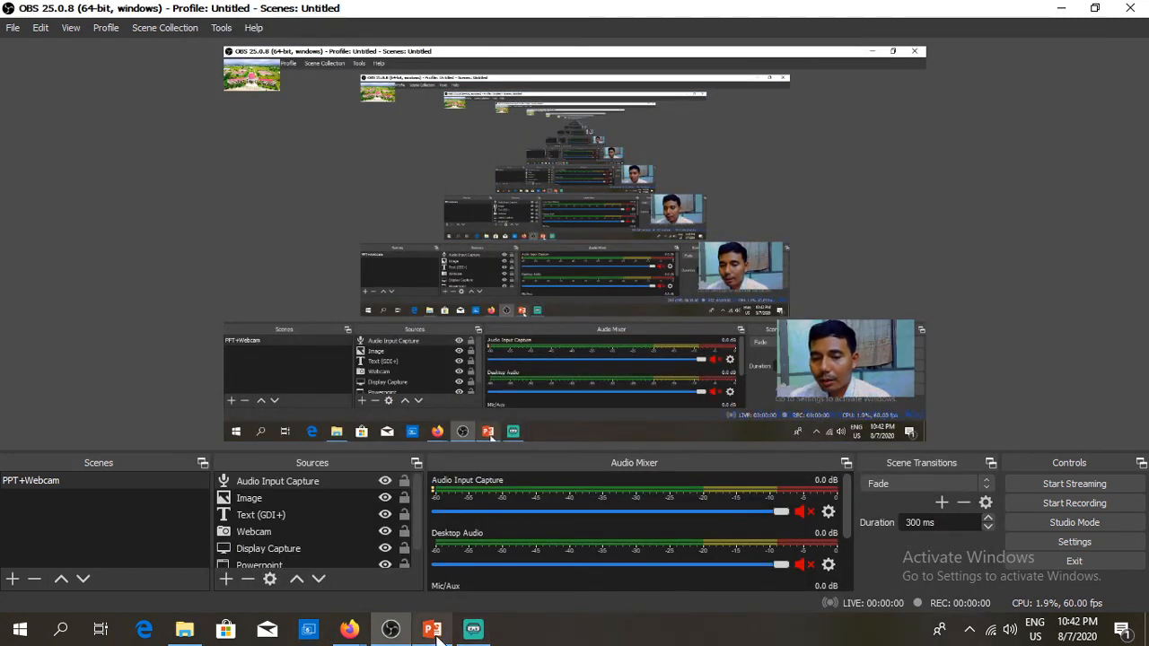
{"action": "mouse_move", "coordinate": [437, 636]}
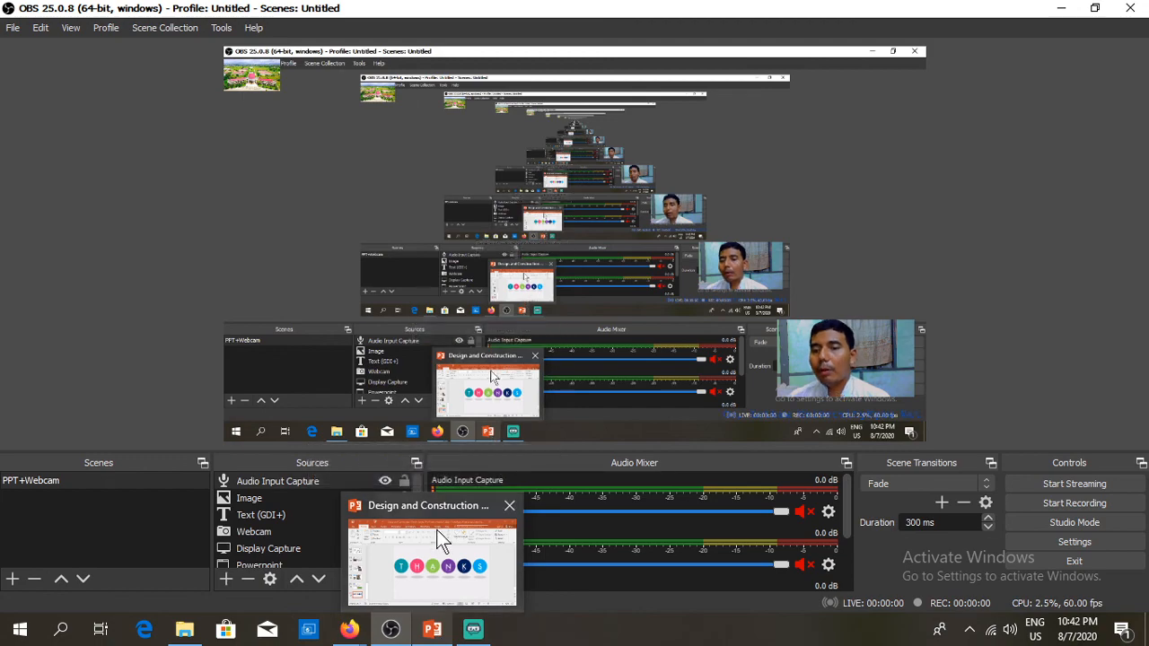